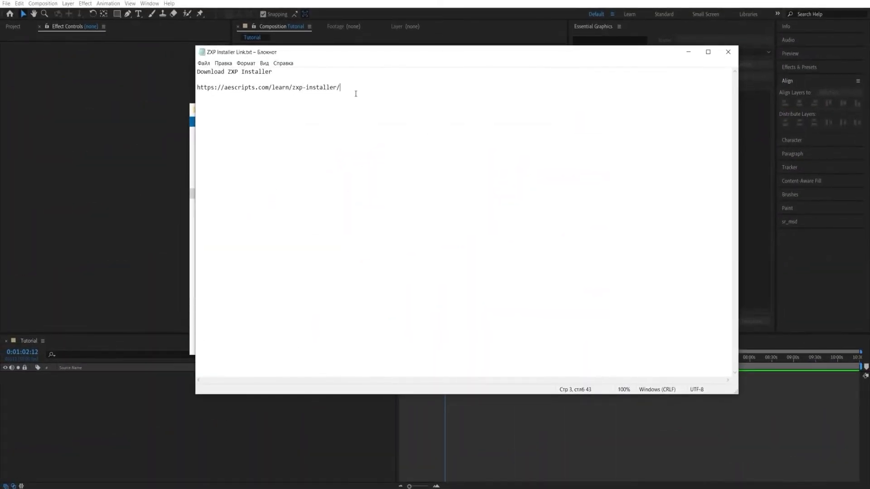
# Step: Close the ZXP Installer Link note and install the AtomX_3.0.7.zxp extension through ZXP Installer
pyautogui.moveTo(315, 87); pyautogui.dragTo(322, 87)
pyautogui.click(730, 55)
pyautogui.click(395, 267)
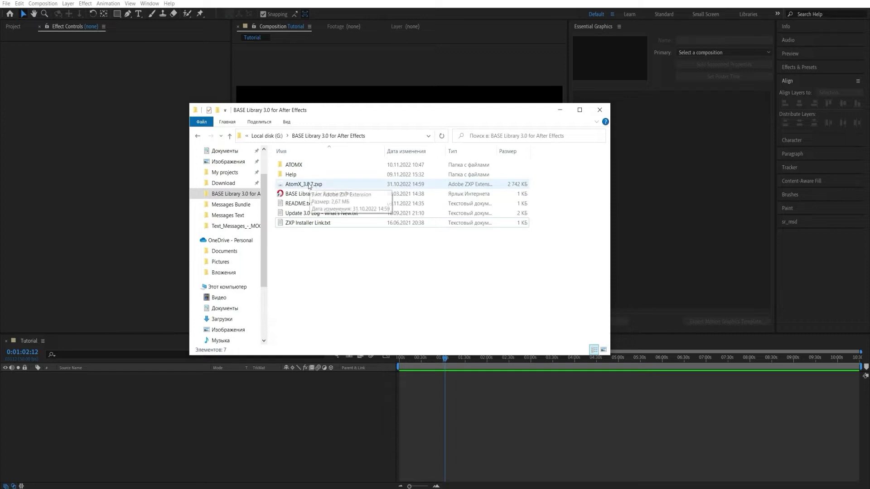
pyautogui.doubleClick(309, 184)
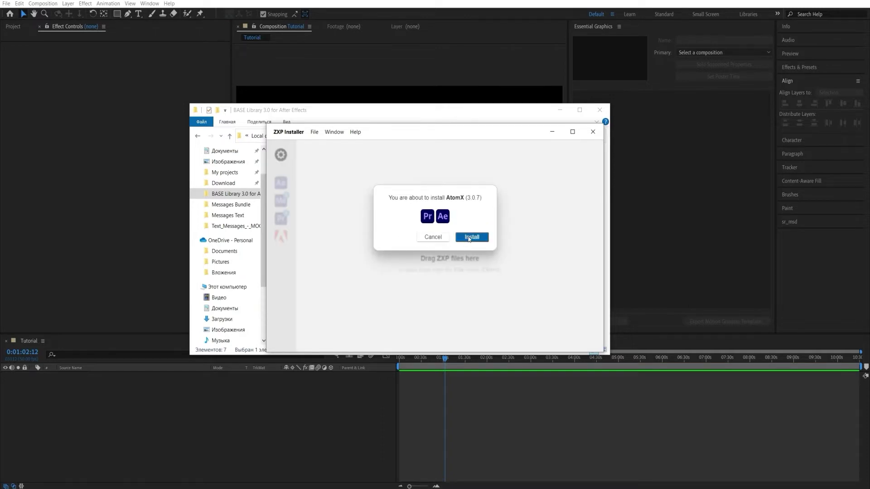
pyautogui.click(469, 238)
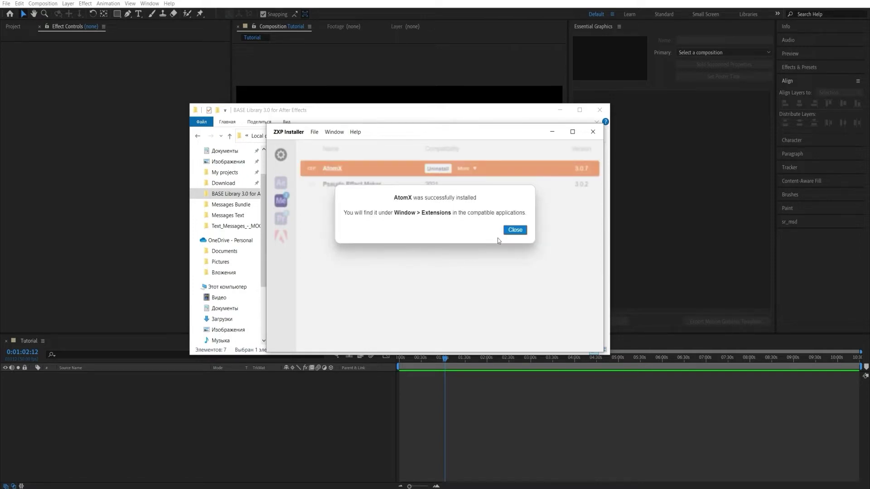
pyautogui.click(510, 230)
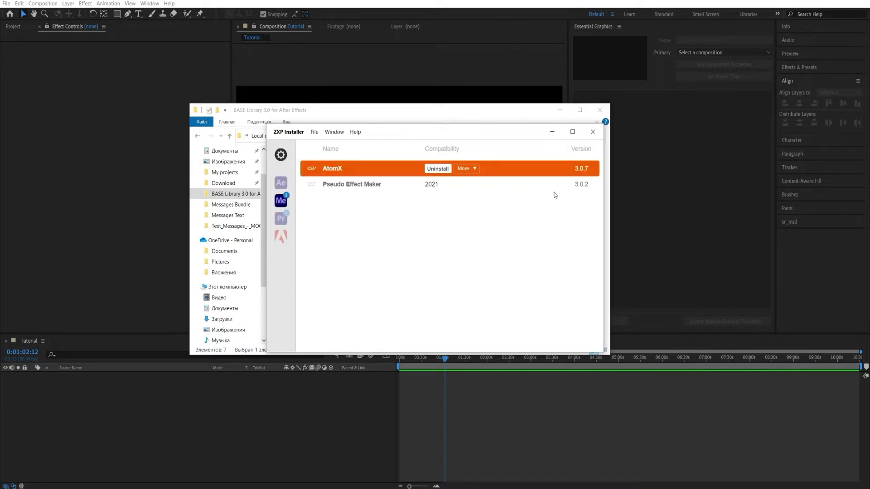
pyautogui.click(592, 132)
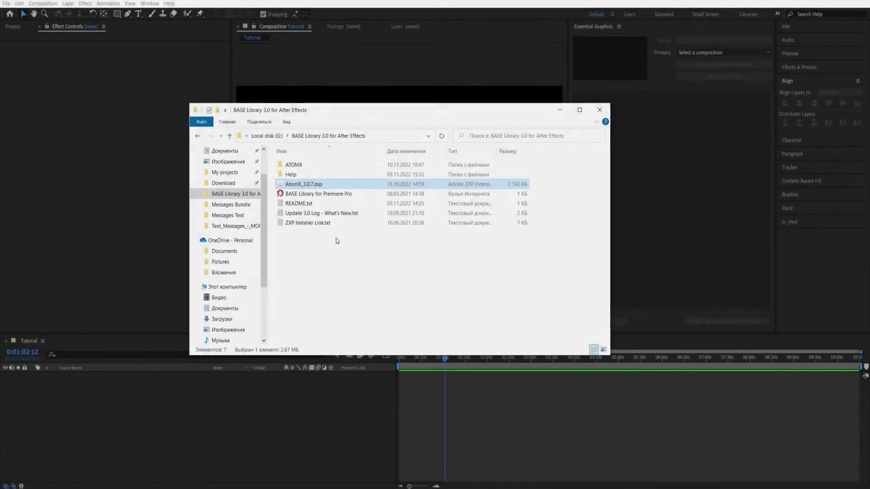
# Step: Open the ATOMX folder of the BASE Library package, and open the AtomX extension in After Effects
pyautogui.doubleClick(314, 165)
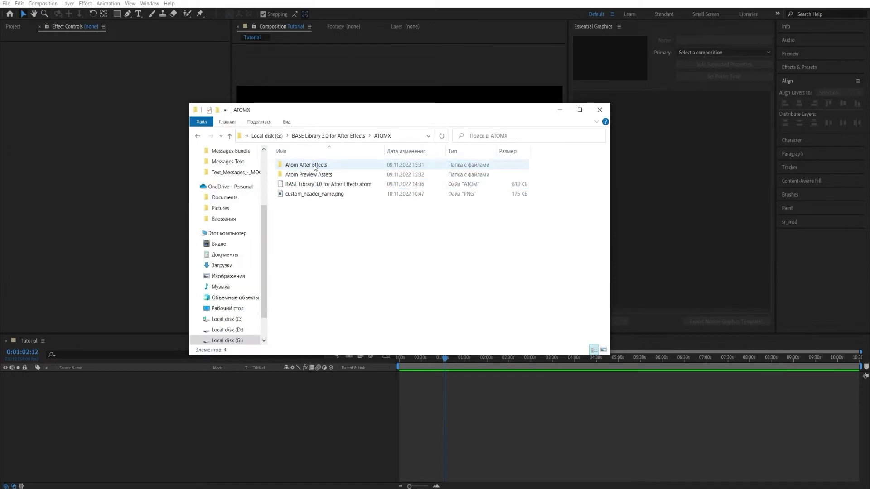
pyautogui.click(150, 4)
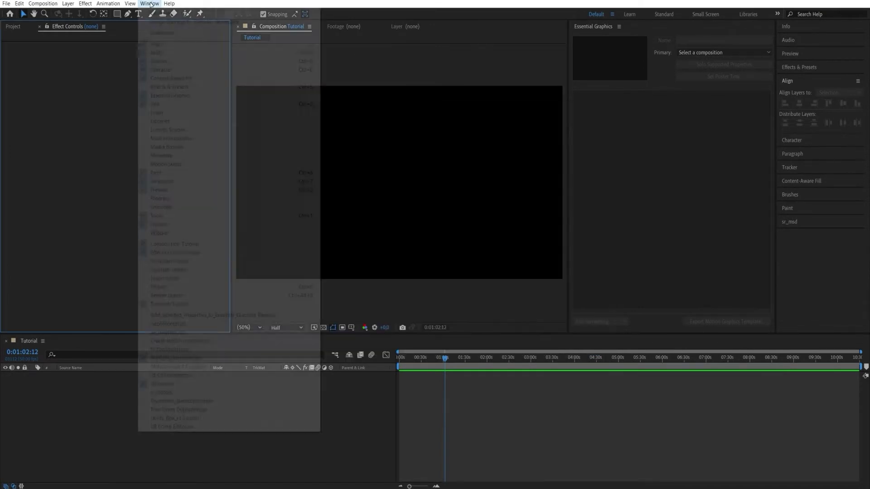
pyautogui.moveTo(256, 34)
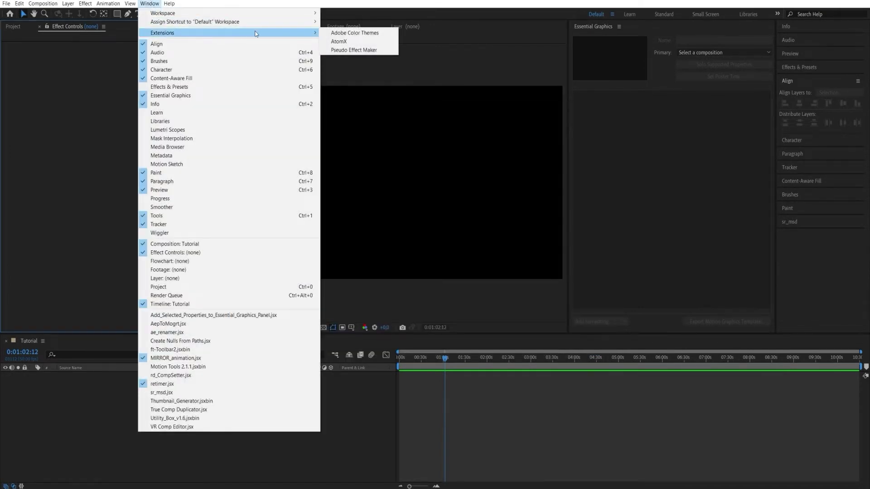
pyautogui.click(348, 41)
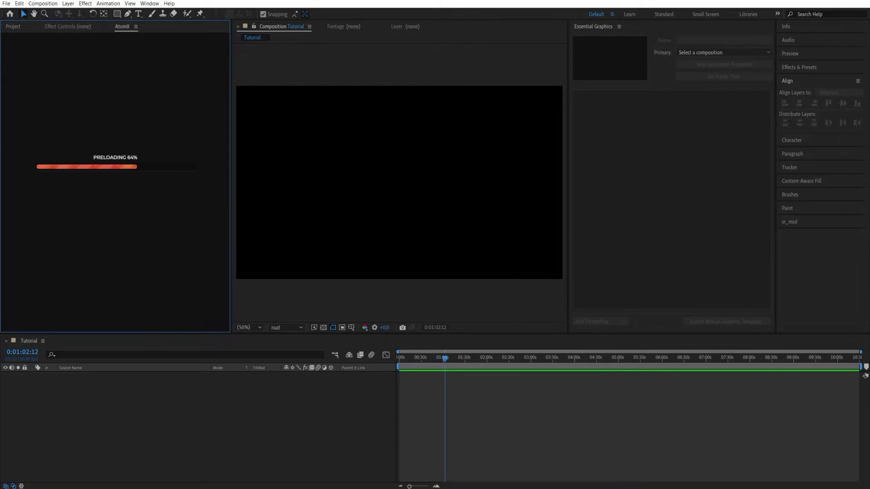
# Step: Import BASE Library 3.0 for After Effects.atom from the ATOMX folder into AtomX using the Do not copy (portable) installation method
pyautogui.hotkey('alt', 'Tab')
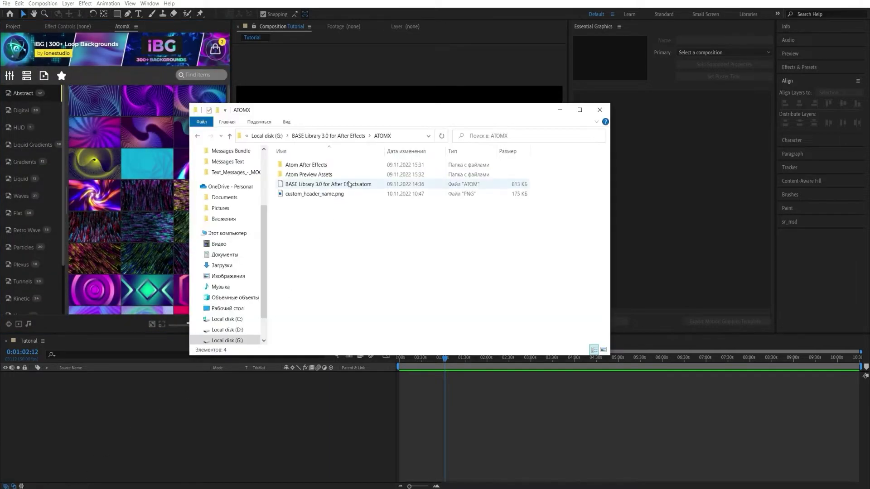
pyautogui.click(351, 185)
pyautogui.moveTo(351, 185); pyautogui.dragTo(88, 180)
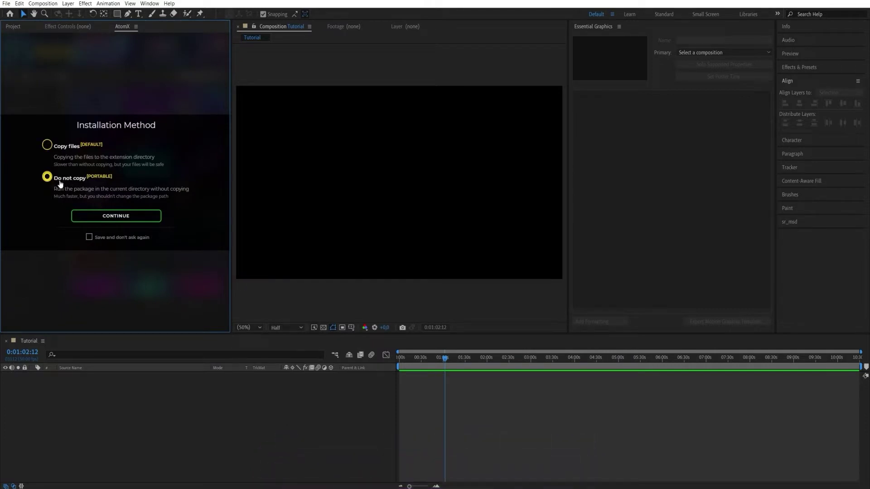
pyautogui.click(130, 217)
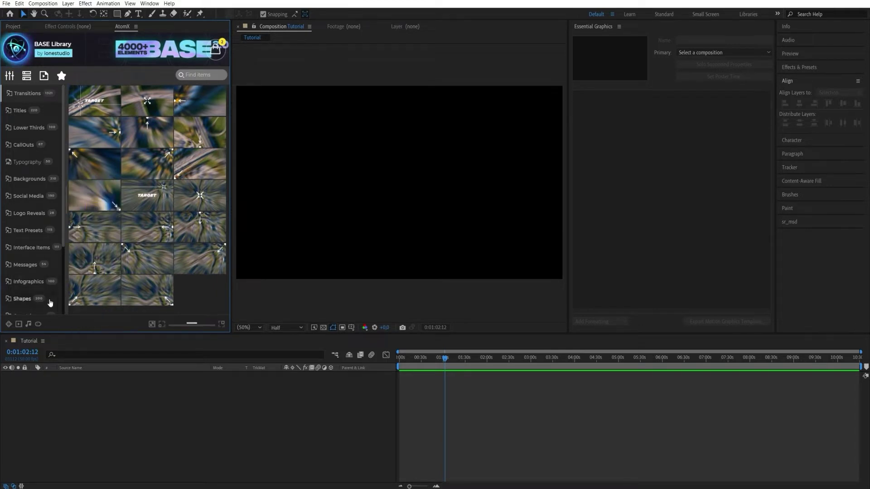
# Step: Turn the new-items notification in the AtomX library on and off again
pyautogui.click(38, 325)
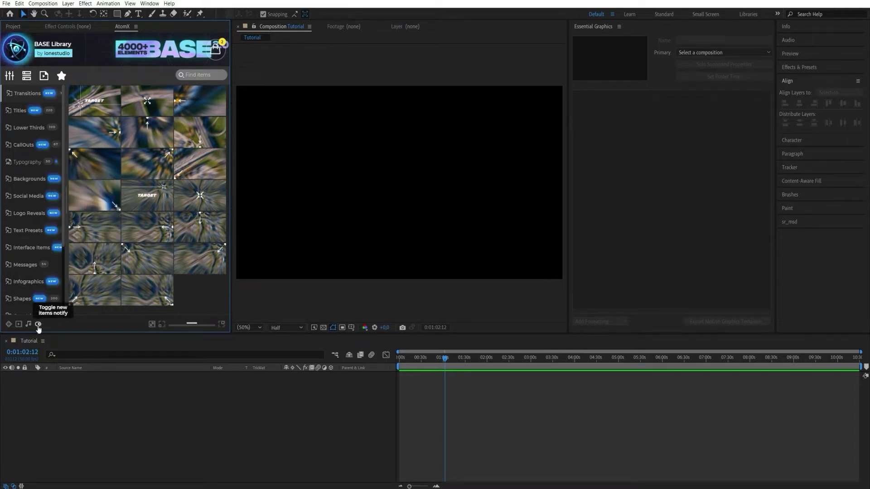
pyautogui.click(38, 325)
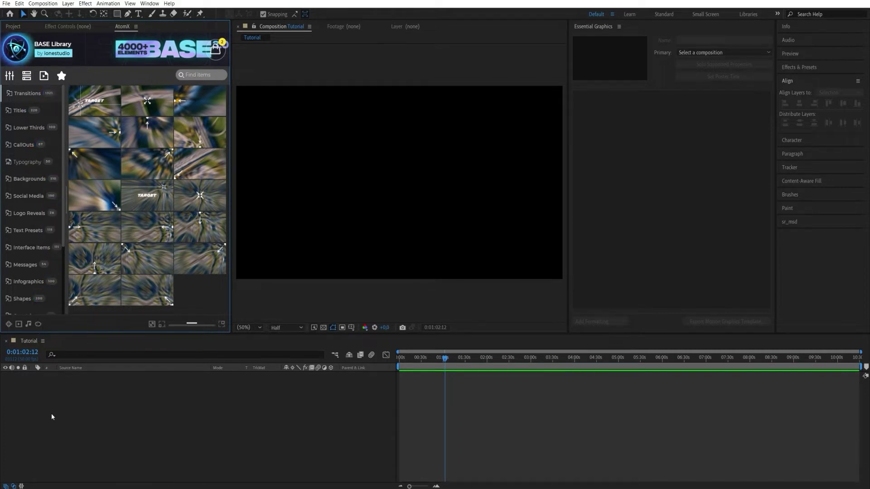
# Step: Review the font download links in Fonts Links.txt from the package's Help/Fonts folder, and close the file and folder
pyautogui.hotkey('alt', 'Tab')
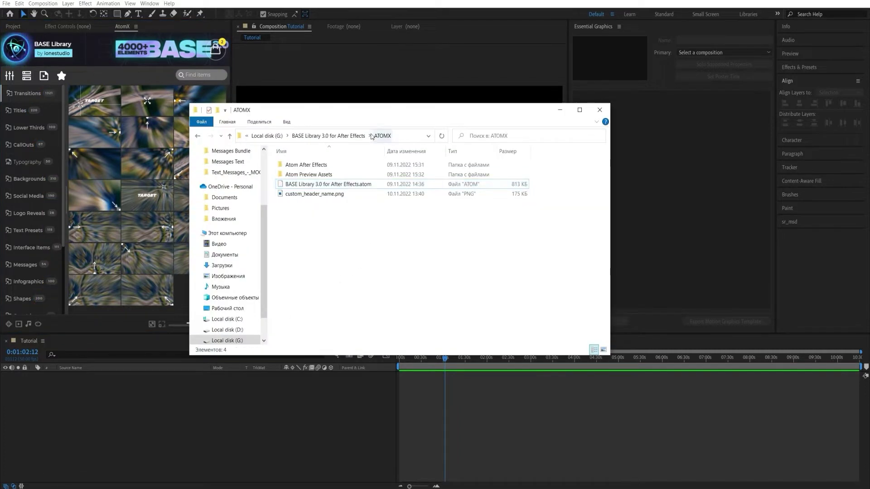
pyautogui.click(328, 136)
pyautogui.doubleClick(314, 175)
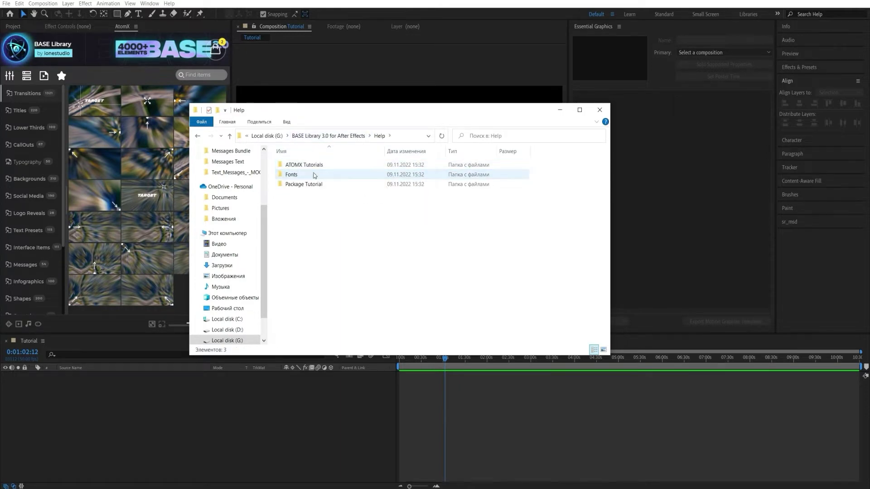
pyautogui.doubleClick(317, 174)
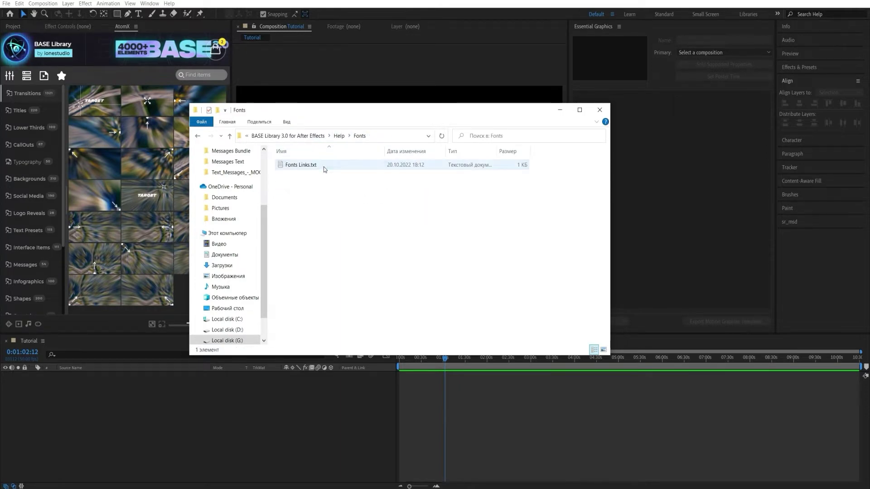
pyautogui.doubleClick(324, 167)
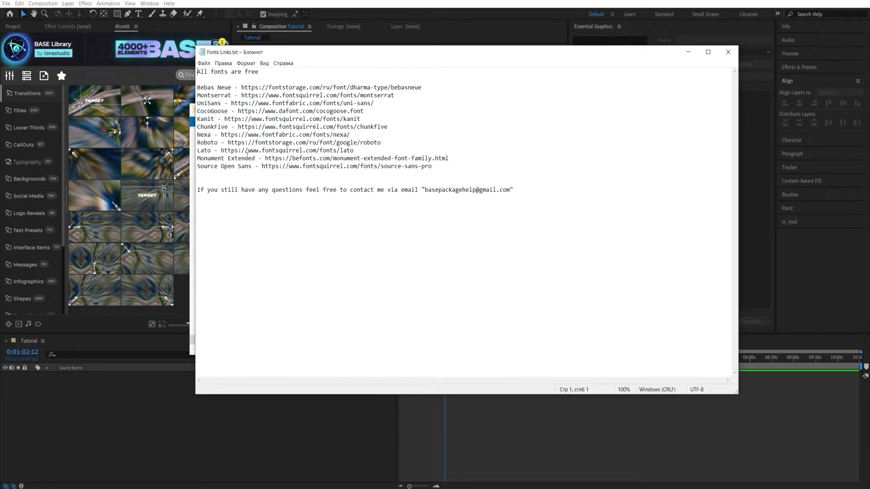
pyautogui.click(728, 52)
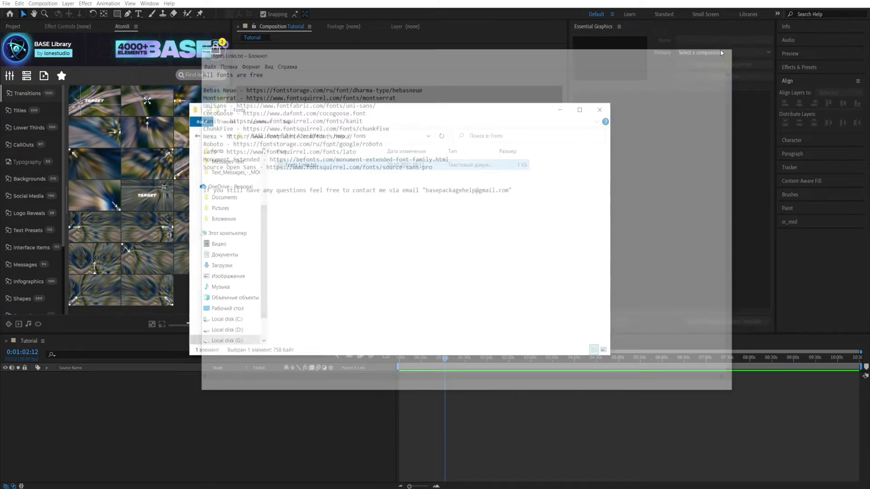
pyautogui.click(607, 109)
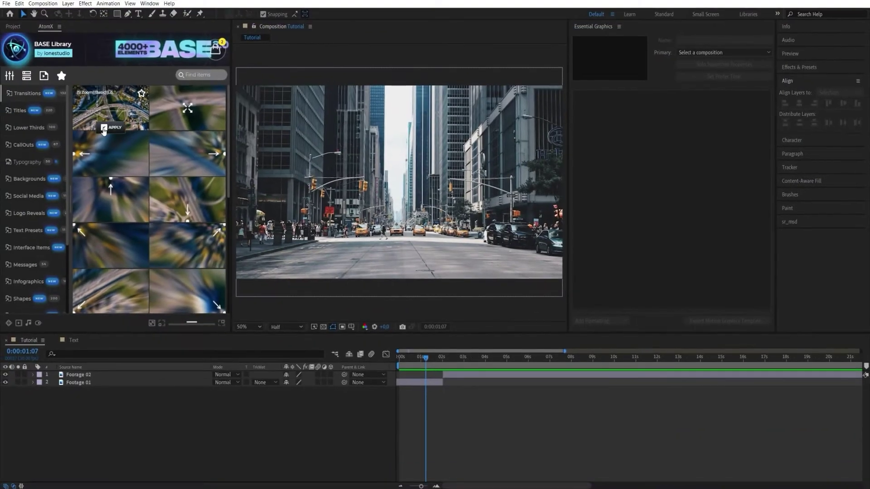
# Step: Preview items in the Transitions, Typography and Logo Reveals categories of the BASE Library
pyautogui.moveTo(115, 156)
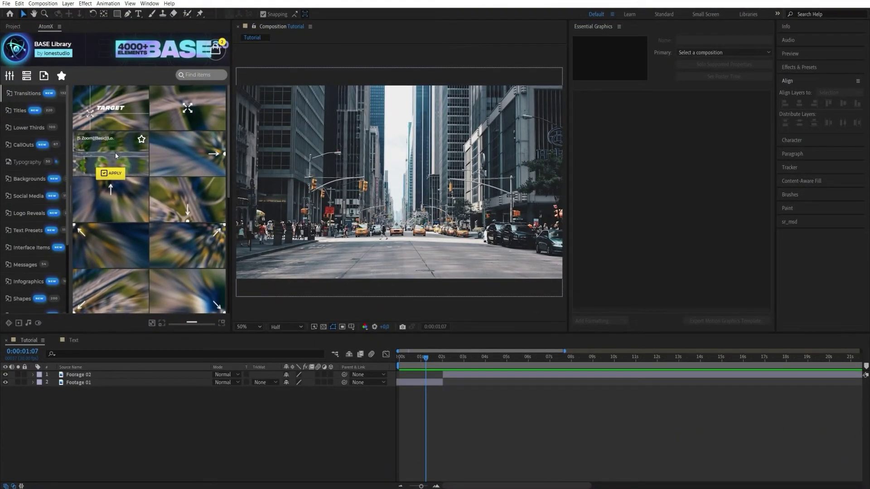
pyautogui.moveTo(86, 185)
pyautogui.click(27, 162)
pyautogui.moveTo(112, 196)
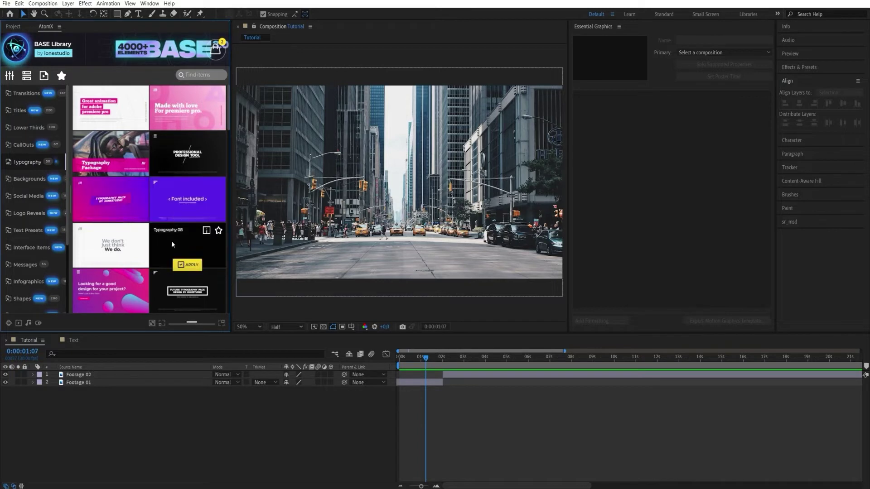
pyautogui.moveTo(115, 235)
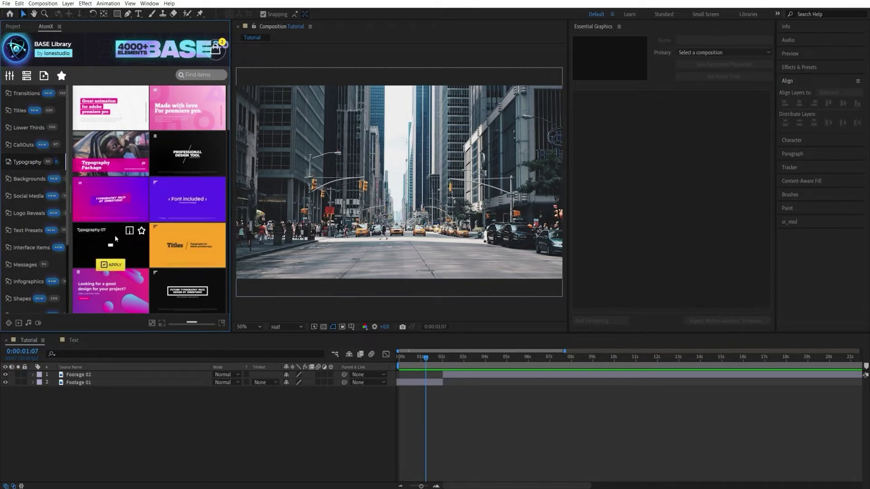
pyautogui.click(63, 214)
pyautogui.moveTo(121, 202)
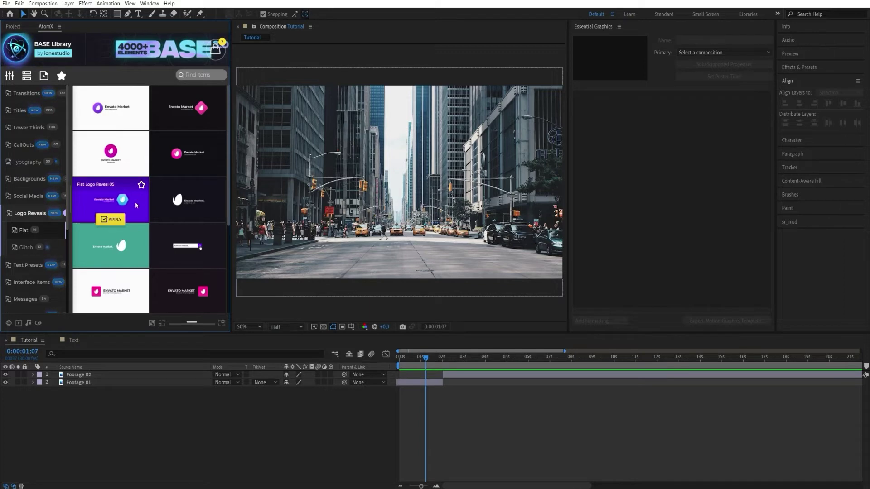
# Step: Browse the Transitions category, previewing the Simple Zoom Elastic and Glitch Bad TV presets
pyautogui.click(29, 94)
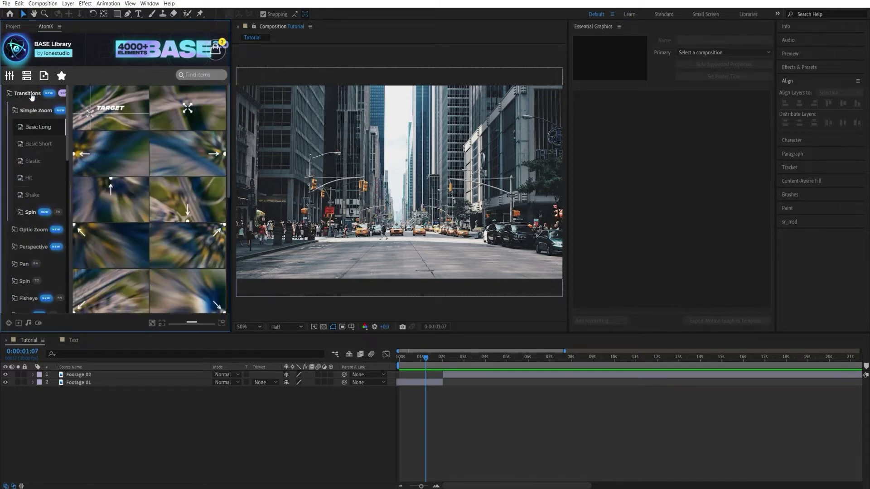
pyautogui.click(40, 166)
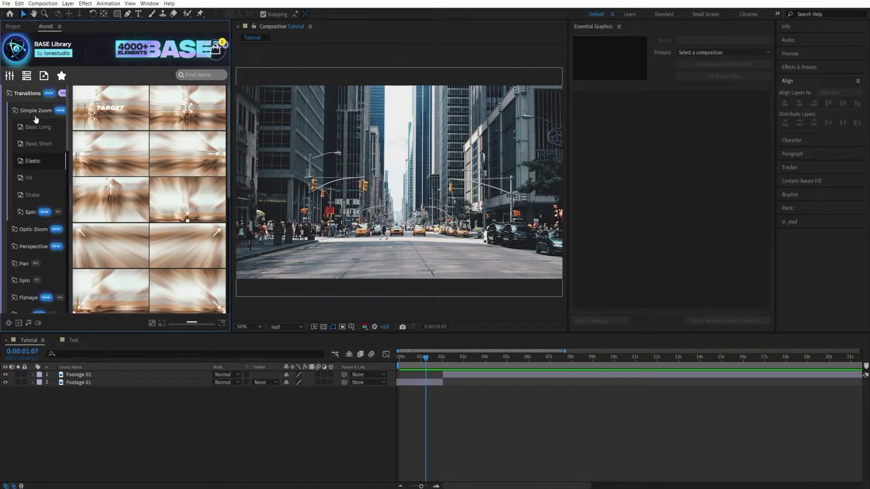
pyautogui.scroll(-2, 44, 196)
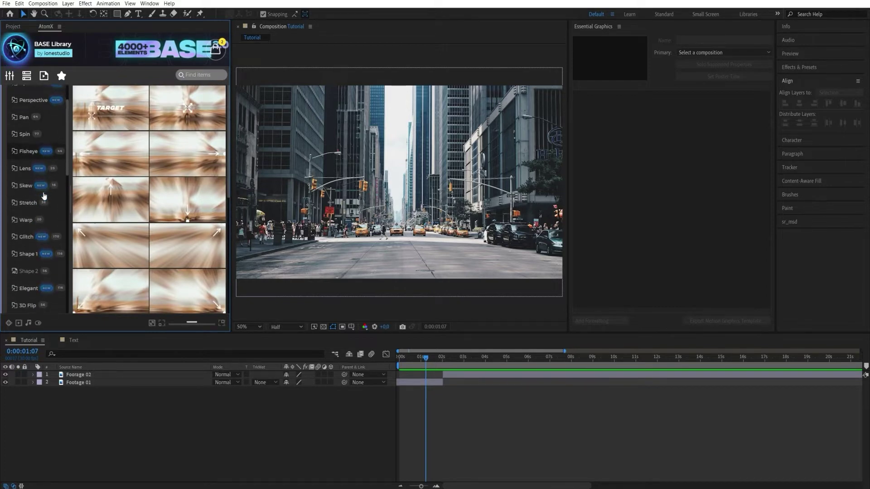
pyautogui.scroll(-2, 44, 195)
pyautogui.click(44, 194)
pyautogui.moveTo(114, 220)
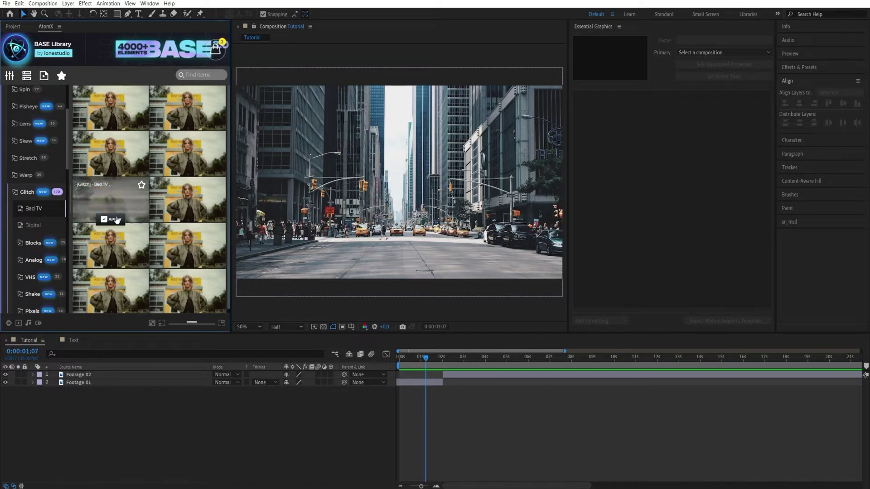
# Step: Apply the [Glitch] - Bad TV - 07 transition at the cut between Footage 01 and Footage 02, at 0:00:02:00
pyautogui.click(443, 363)
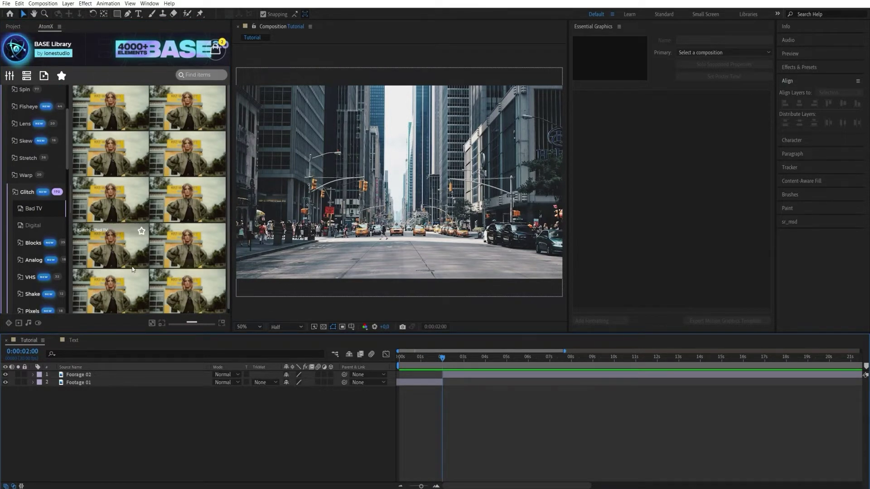
pyautogui.moveTo(117, 270)
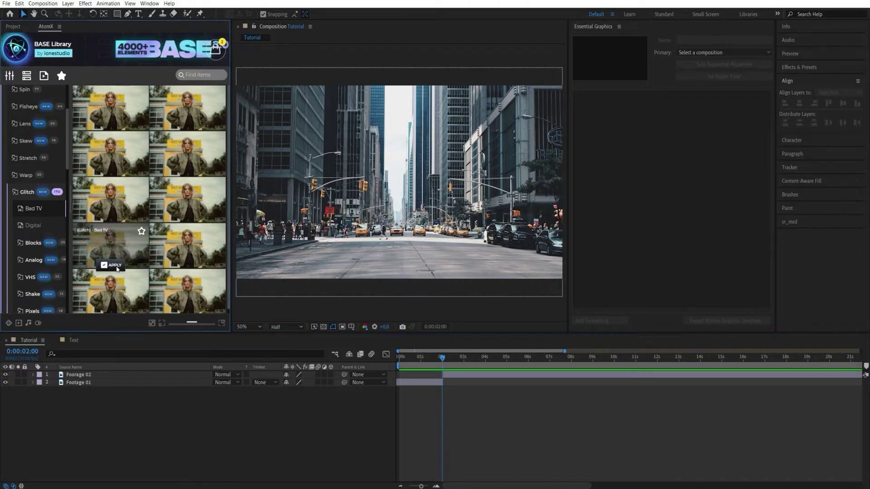
pyautogui.click(116, 268)
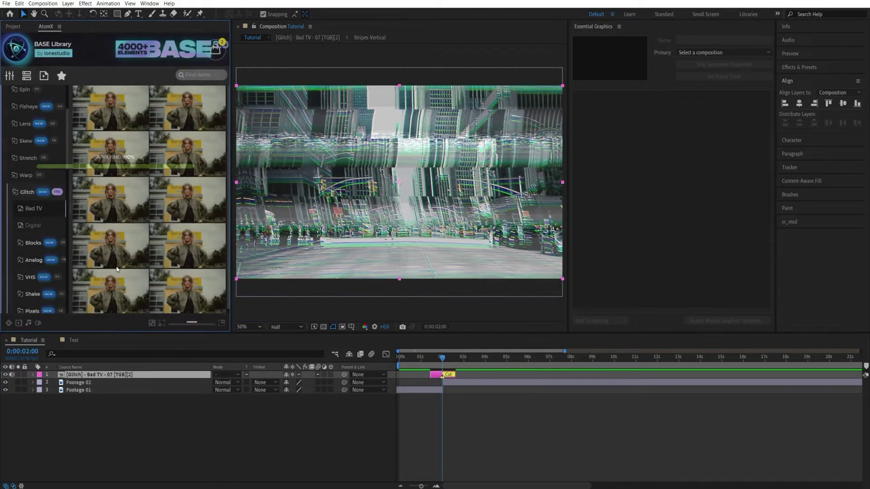
# Step: Play back the glitch transition from just before the cut, and delete its layer from the Tutorial composition
pyautogui.moveTo(442, 358); pyautogui.dragTo(428, 362)
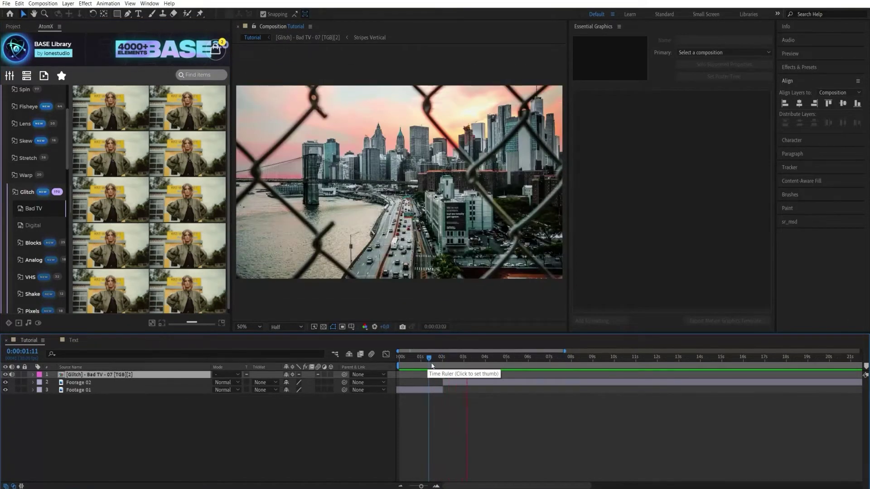
pyautogui.press('space')
pyautogui.press('space')
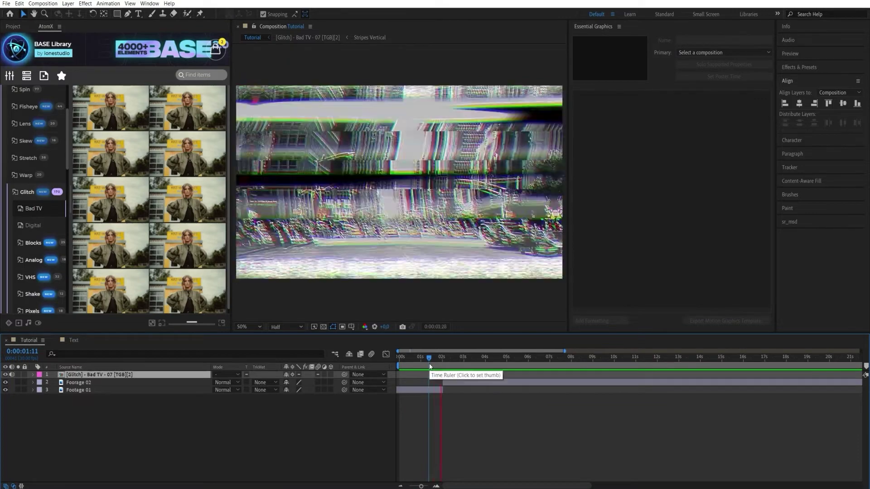
pyautogui.press('space')
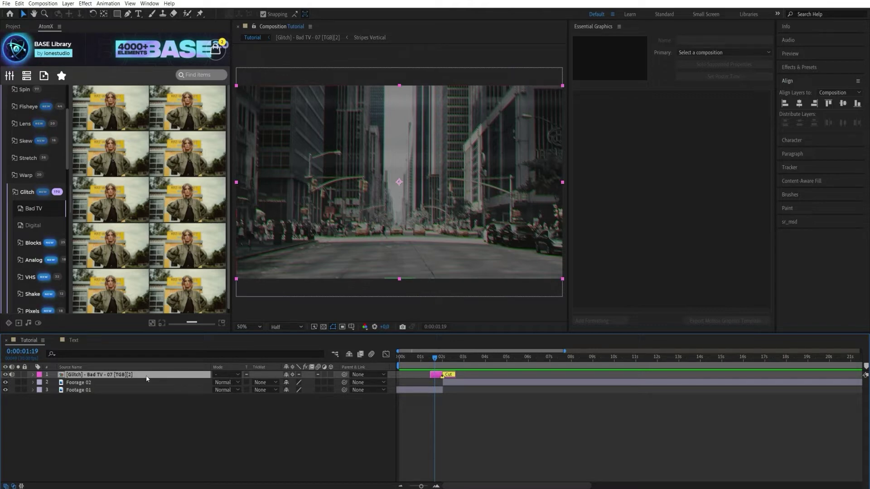
pyautogui.press('Delete')
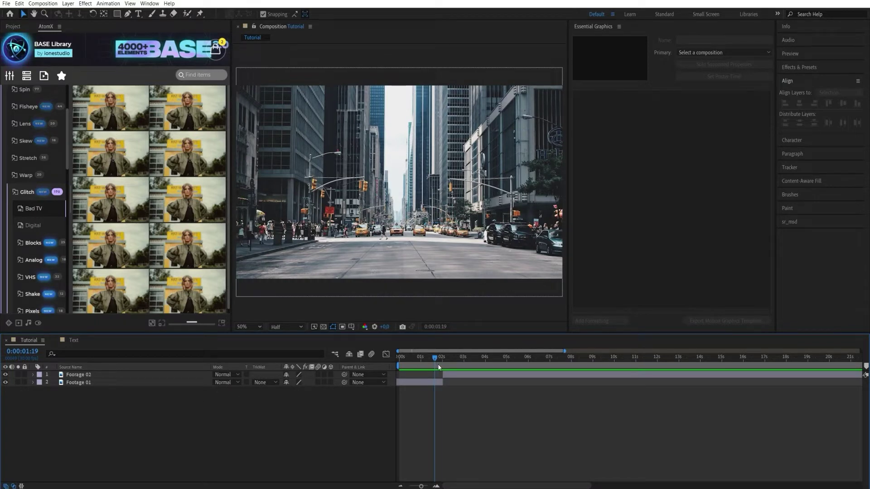
# Step: Extend Footage 01 to about 4 seconds so it overlaps Footage 02, and select Footage 02 at 0:00:02:00
pyautogui.moveTo(442, 382); pyautogui.dragTo(491, 384)
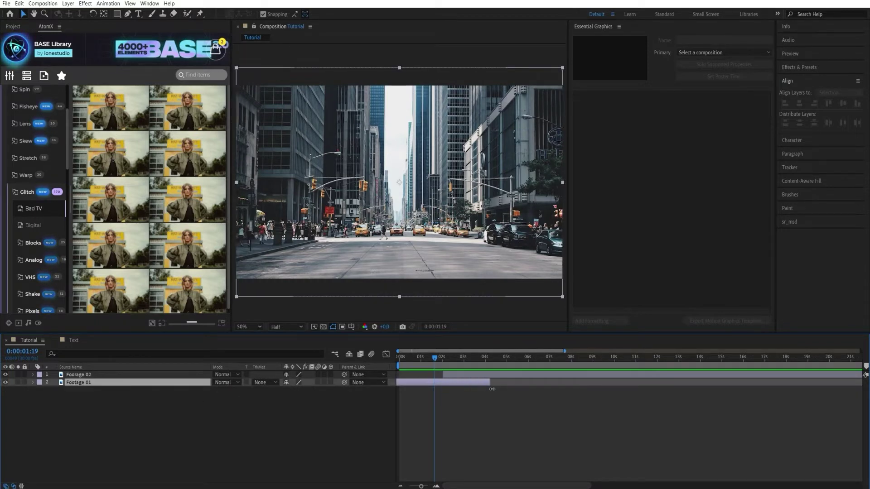
pyautogui.moveTo(442, 363); pyautogui.dragTo(442, 359)
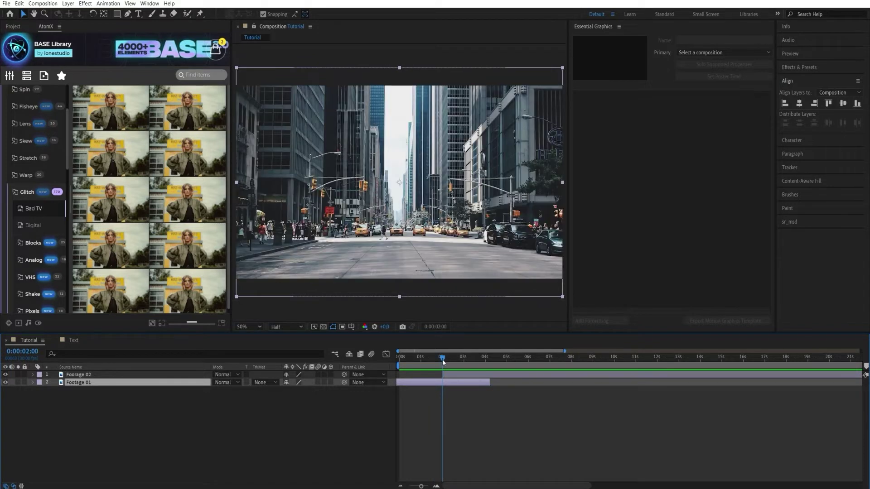
pyautogui.click(448, 374)
# Step: Apply the Elegant Single Line - Center Up&Down transition to Footage 02 at 0:00:02:00
pyautogui.click(27, 192)
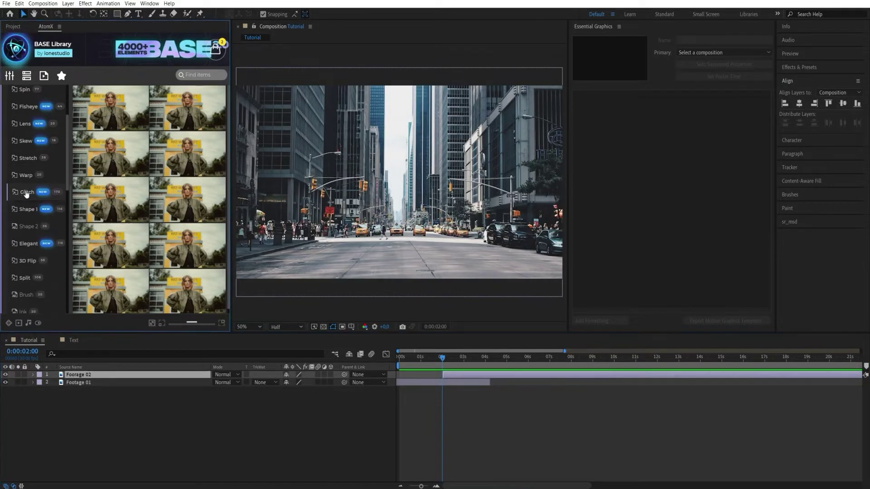
pyautogui.click(30, 243)
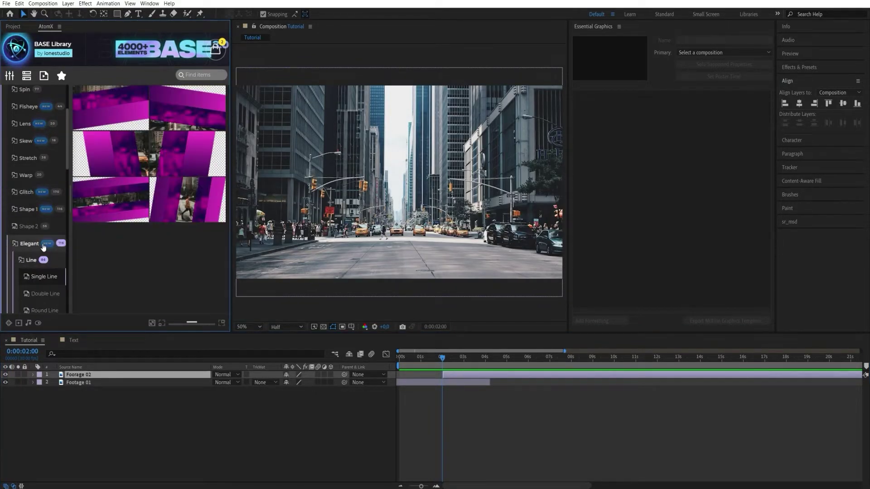
pyautogui.moveTo(111, 219)
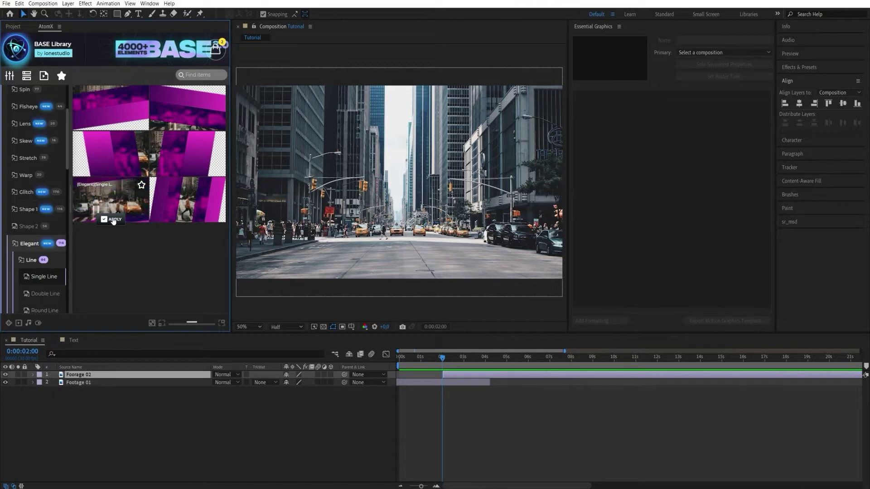
pyautogui.click(112, 219)
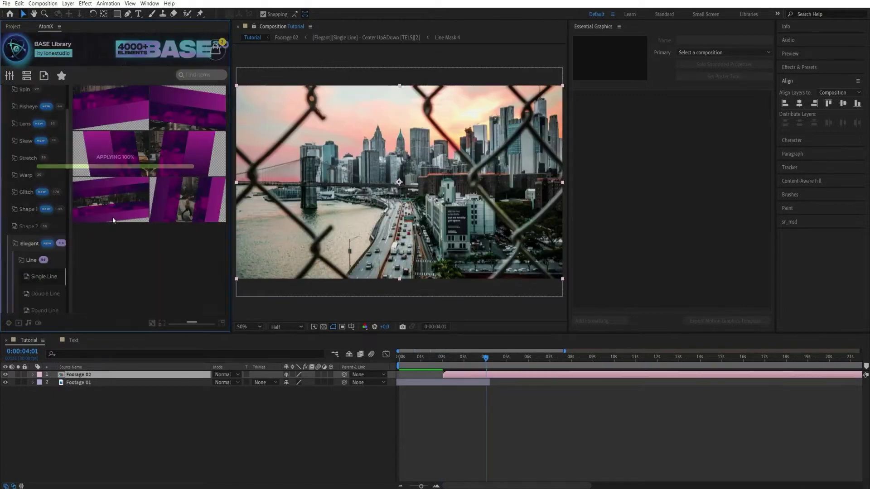
# Step: Play back the Single Line transition from just before the start of Footage 02
pyautogui.moveTo(456, 360); pyautogui.dragTo(439, 367)
pyautogui.press('space')
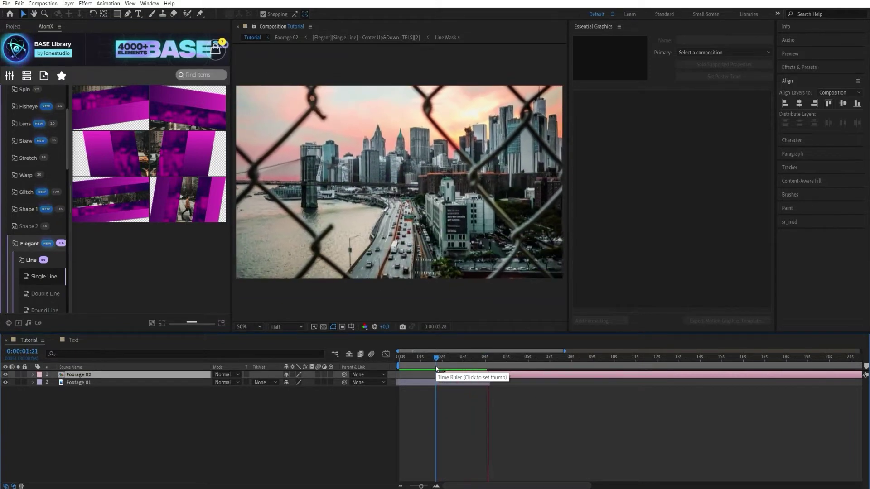
pyautogui.moveTo(449, 364); pyautogui.dragTo(442, 366)
pyautogui.press('space')
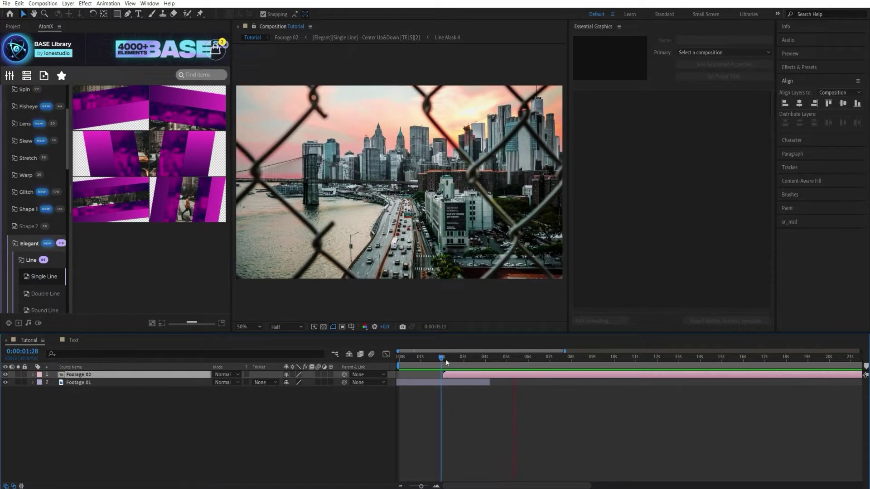
pyautogui.click(442, 365)
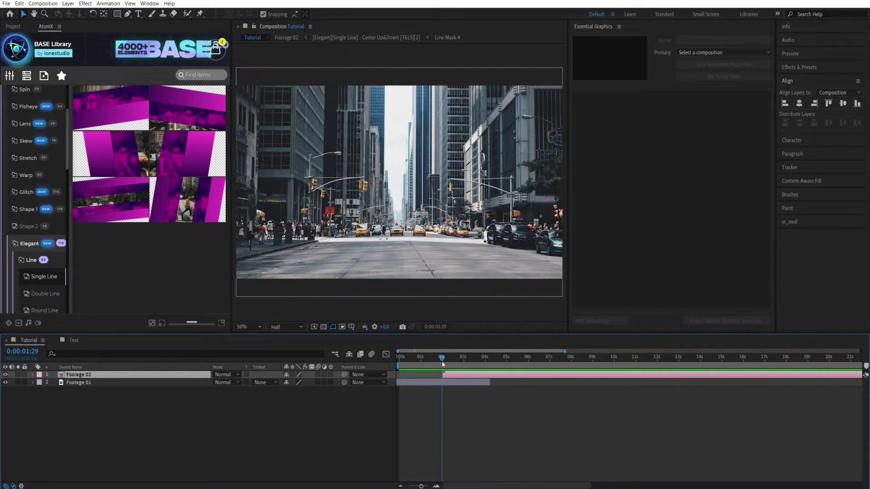
# Step: Open the Text composition and expand the Text Presets category of the BASE Library
pyautogui.click(29, 244)
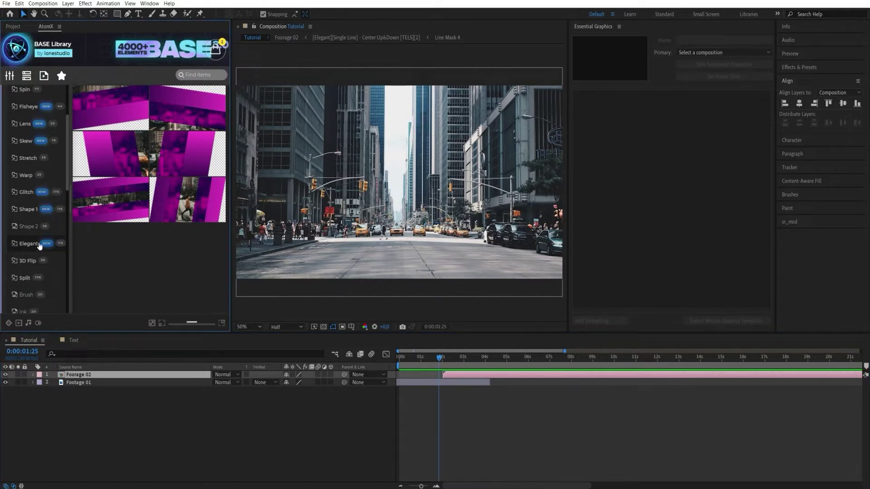
pyautogui.click(73, 340)
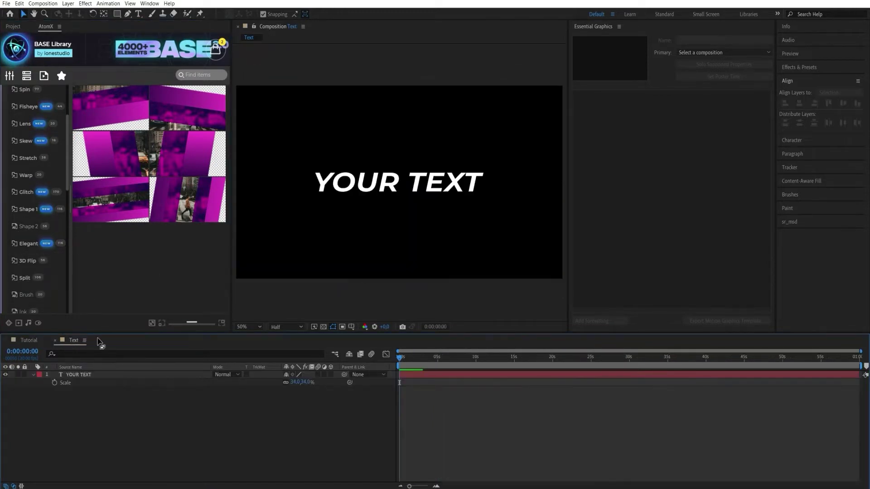
pyautogui.click(370, 382)
pyautogui.scroll(3, 12, 176)
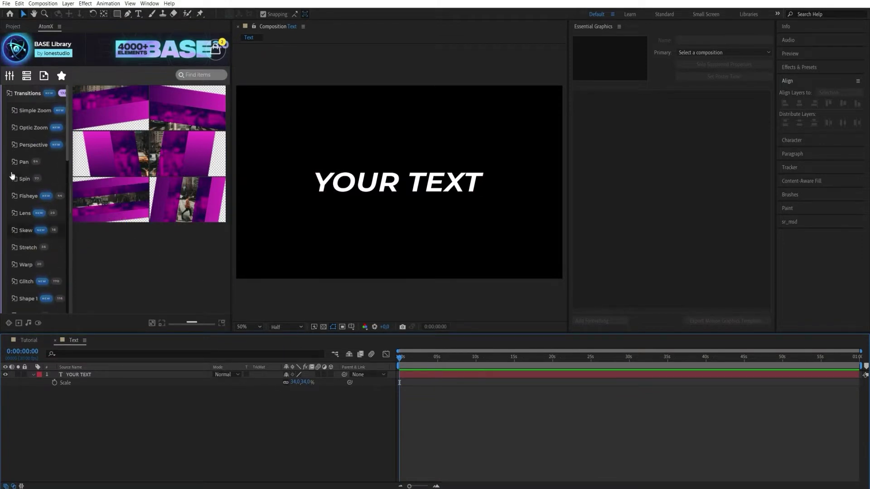
pyautogui.click(16, 94)
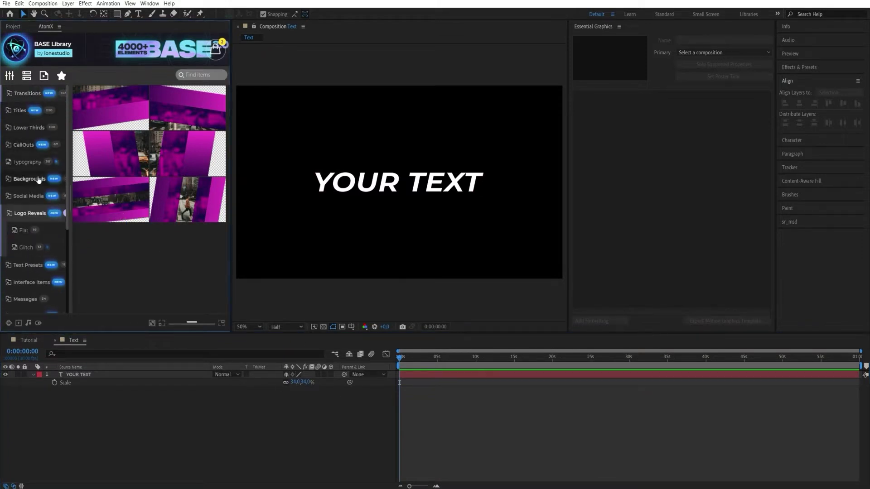
pyautogui.scroll(-2, 36, 184)
pyautogui.click(44, 221)
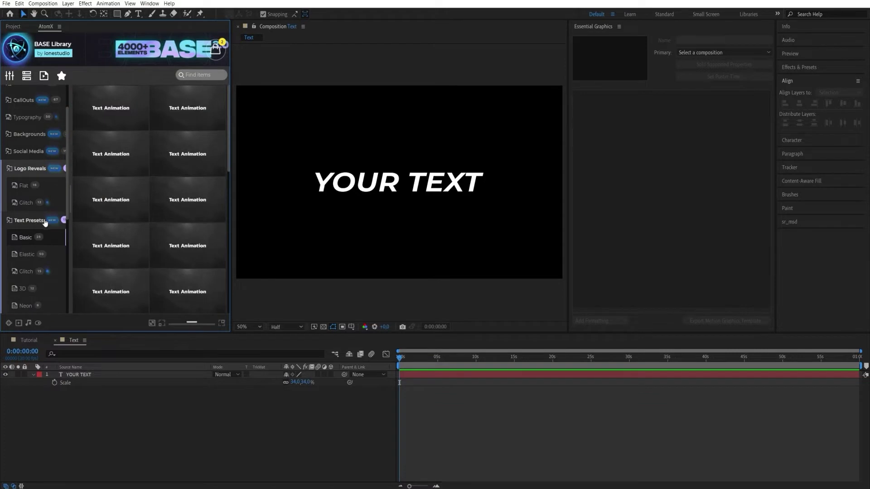
# Step: Apply the Elastic 06 text preset to the YOUR TEXT layer at the start of the Text composition
pyautogui.click(42, 254)
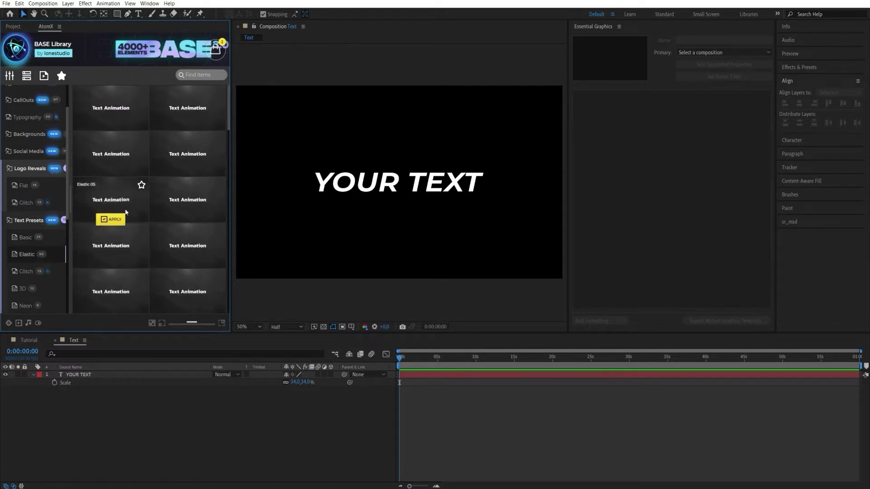
pyautogui.click(194, 220)
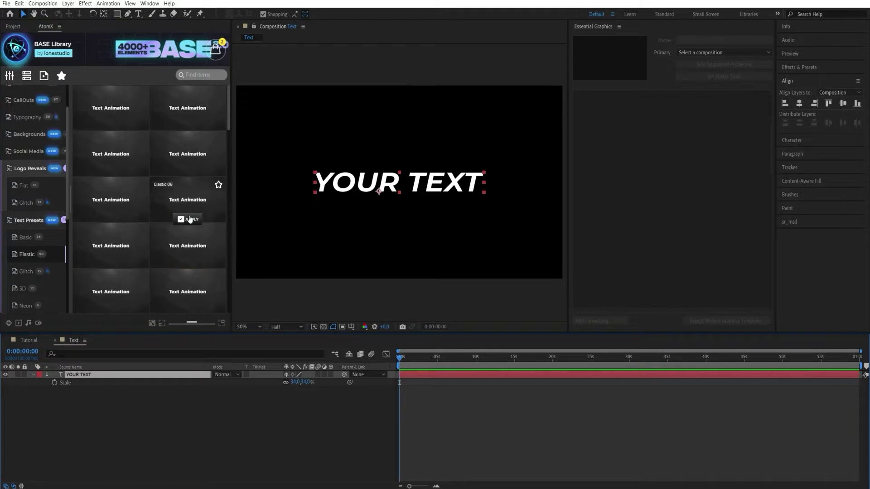
pyautogui.click(190, 220)
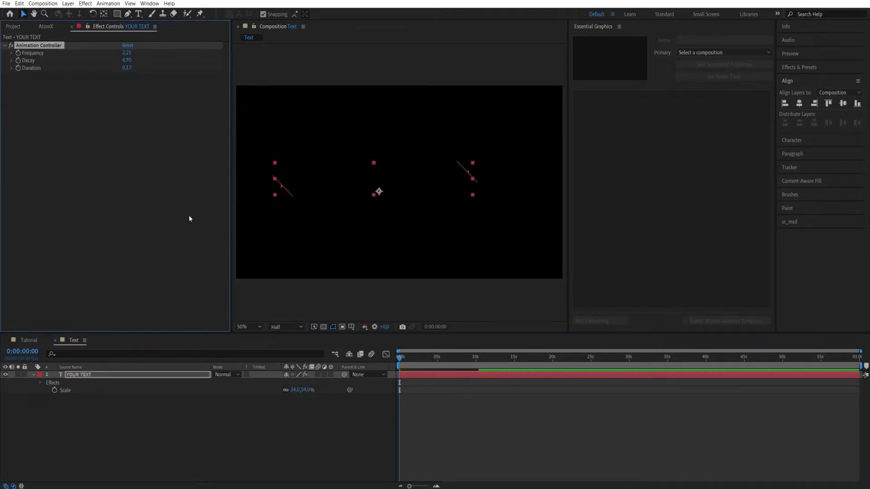
# Step: Play back the elastic text animation, and return to the AtomX library
pyautogui.press('space')
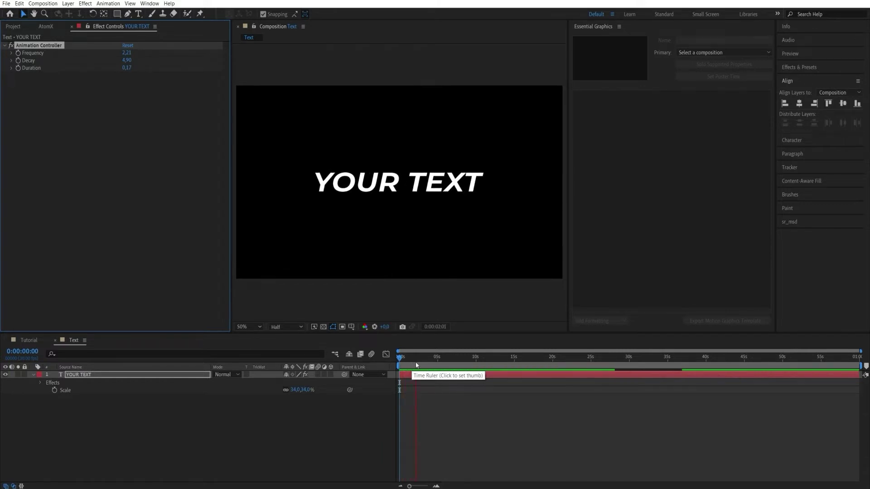
pyautogui.press('space')
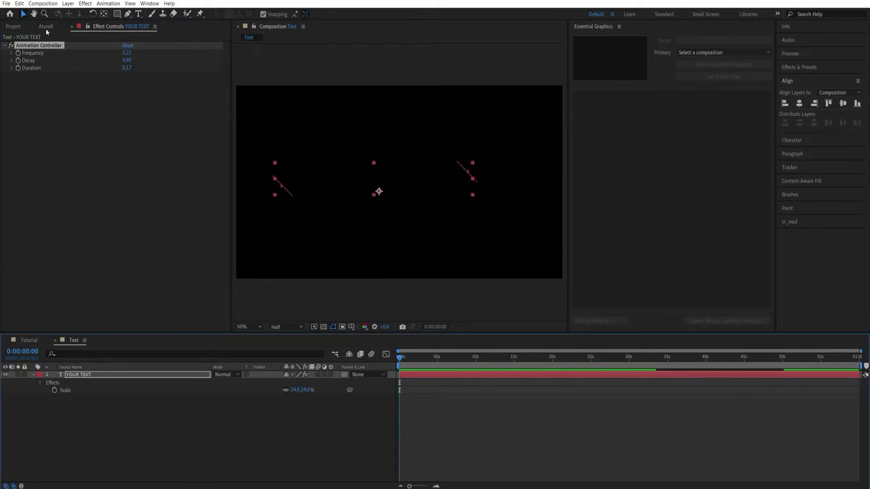
pyautogui.click(49, 28)
# Step: Switch to Premiere Pro and place the [Subscribe Buttons][Youtube] - 04 item on video track V1 of the Custom sequence
pyautogui.moveTo(128, 151)
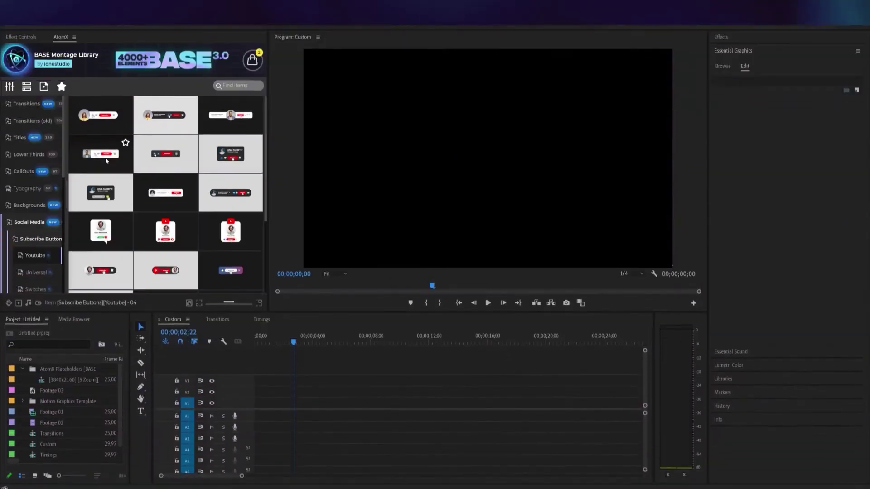
pyautogui.moveTo(106, 160); pyautogui.dragTo(292, 402)
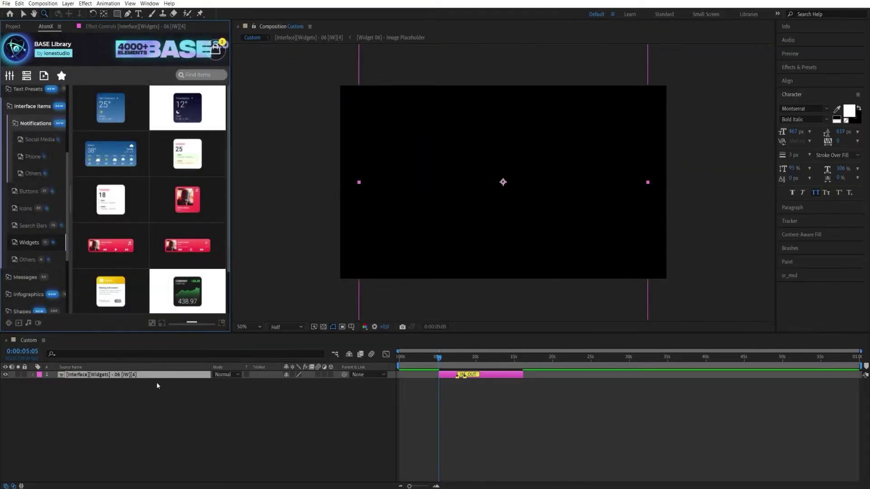
# Step: Switch to After Effects, view the widget at 0:00:10:09, and open the Control Layer's effect controls inside [Interface][Widgets] - 06
pyautogui.moveTo(438, 358); pyautogui.dragTo(478, 365)
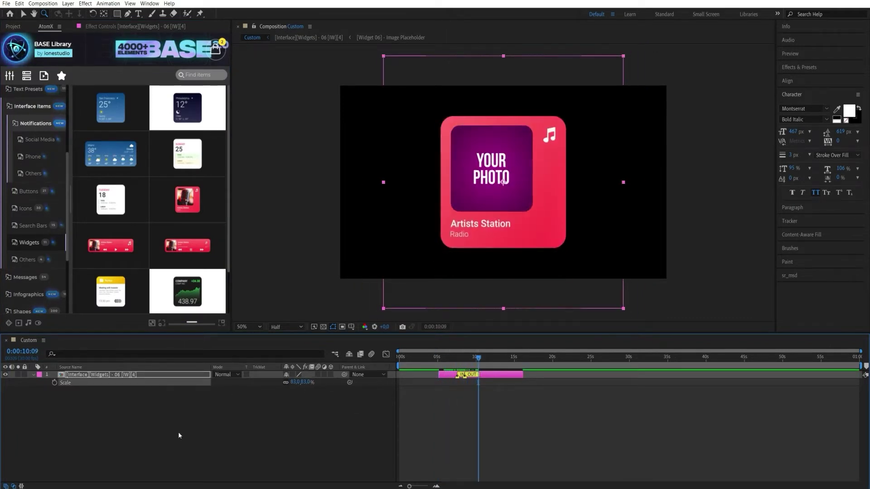
pyautogui.click(179, 436)
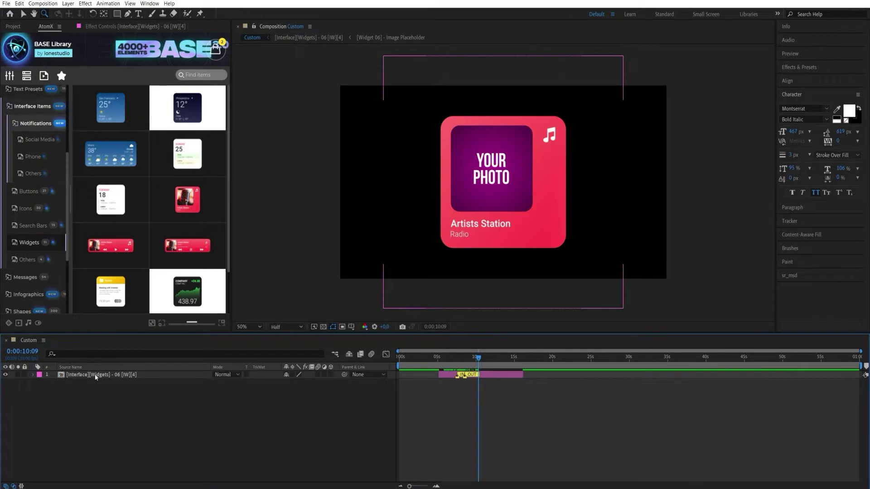
pyautogui.doubleClick(94, 374)
pyautogui.click(96, 375)
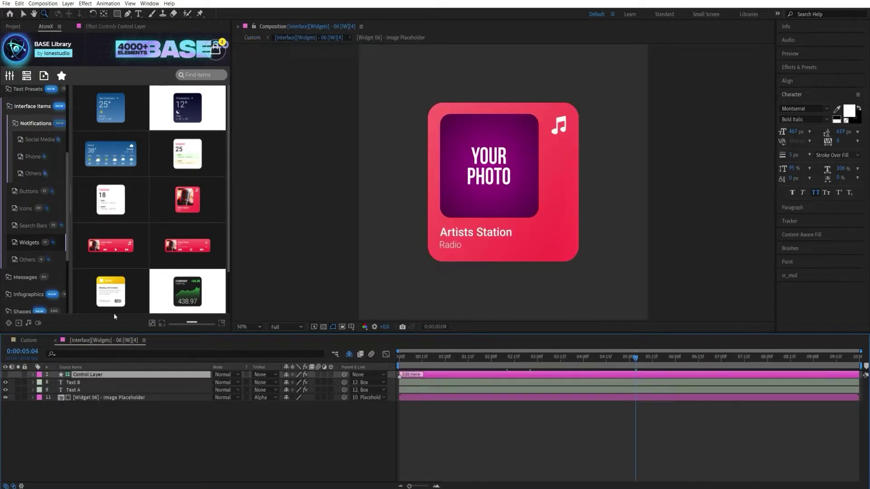
pyautogui.click(107, 26)
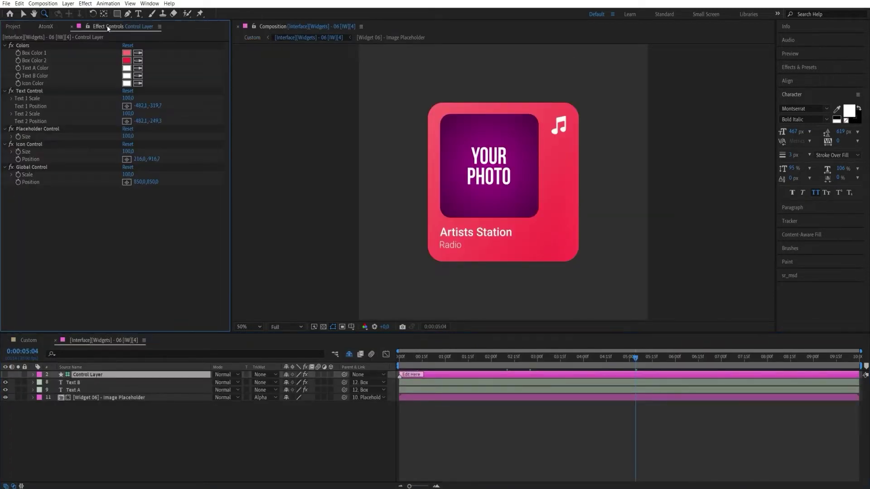
# Step: Set the widget's Box Color 1 to purple (C86AFE) and Box Color 2 to blue (2757F8)
pyautogui.click(126, 52)
pyautogui.click(157, 196)
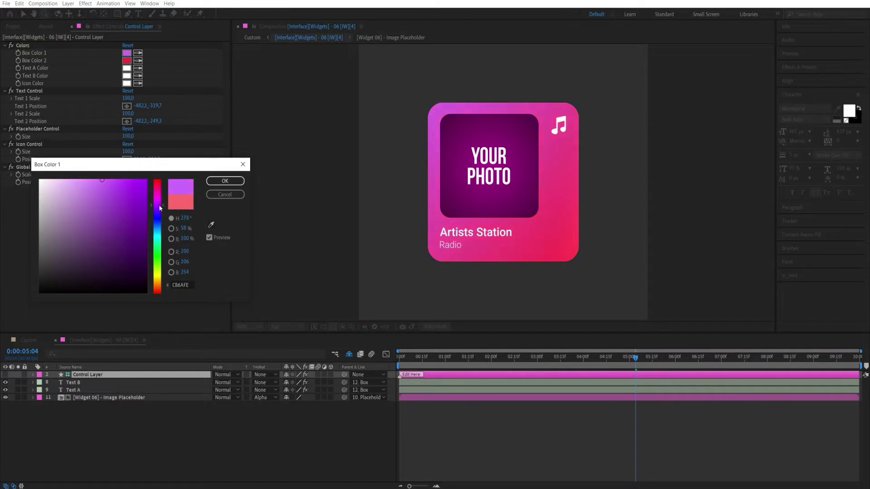
pyautogui.click(225, 181)
pyautogui.click(127, 60)
pyautogui.moveTo(156, 210)
pyautogui.mouseDown()
pyautogui.moveTo(157, 231)
pyautogui.moveTo(157, 221)
pyautogui.mouseUp()
pyautogui.click(223, 182)
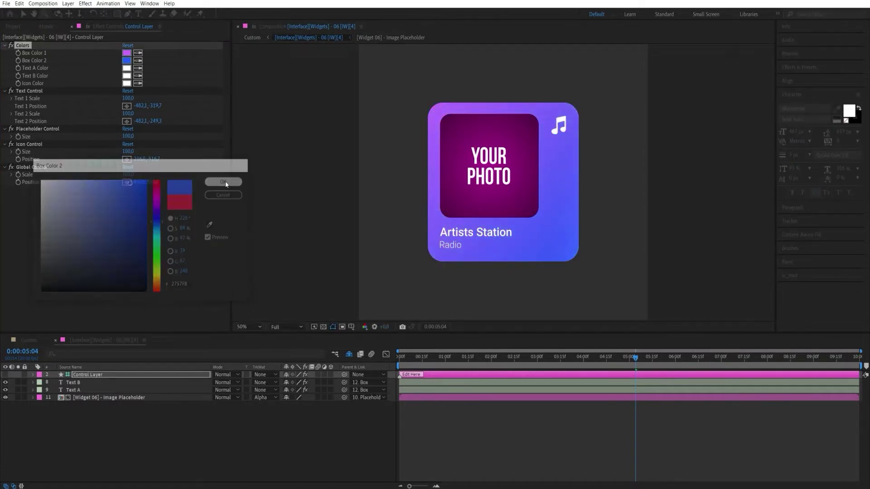
# Step: Set the widget's Text 1 Scale to 92, Text 2 Scale to 113, Icon Control Size to 135 and Global Control Scale to 79
pyautogui.click(125, 97)
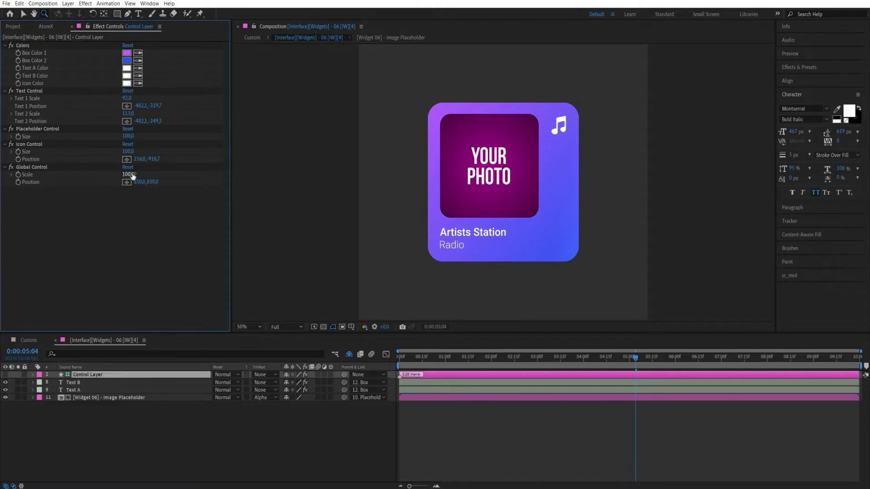
pyautogui.moveTo(128, 174); pyautogui.dragTo(117, 225)
pyautogui.moveTo(129, 151); pyautogui.dragTo(137, 152)
pyautogui.click(126, 227)
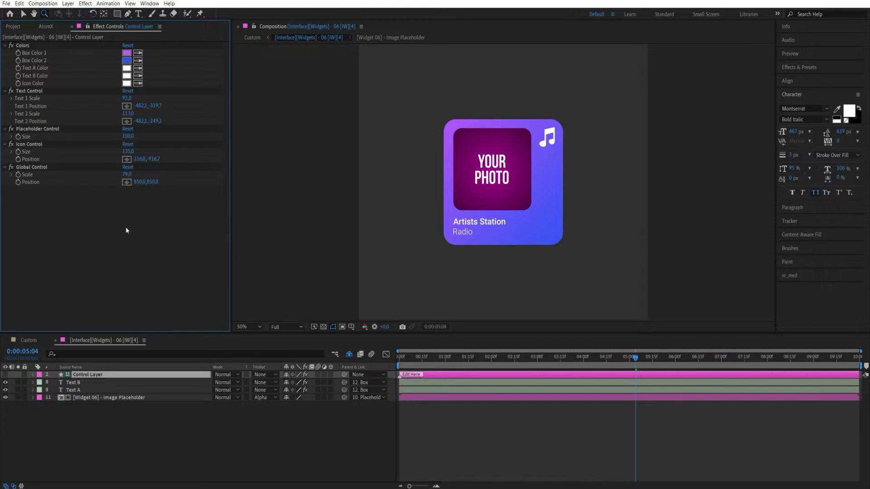
# Step: Replace the text of the widget's Text B layer with "Album 03"
pyautogui.click(83, 383)
pyautogui.doubleClick(84, 383)
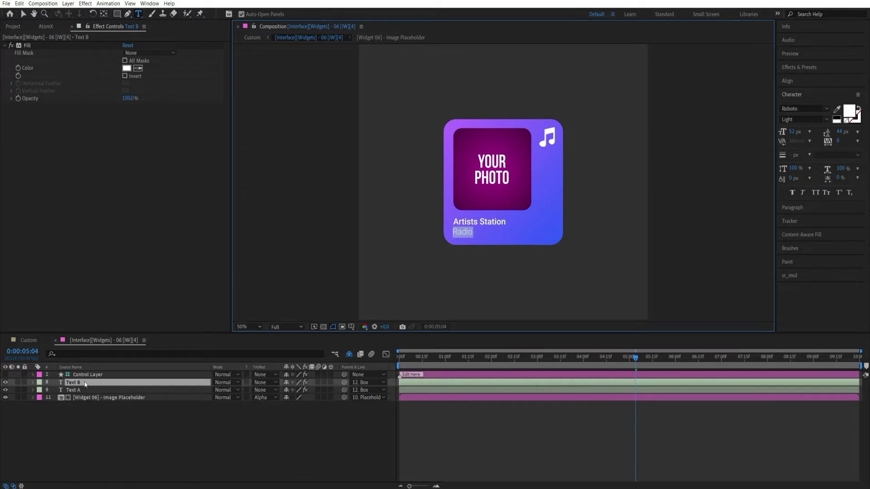
pyautogui.write('ALbum 03')
pyautogui.click(140, 406)
# Step: Replace the text of the widget's Text A layer with the artist's full name
pyautogui.doubleClick(81, 390)
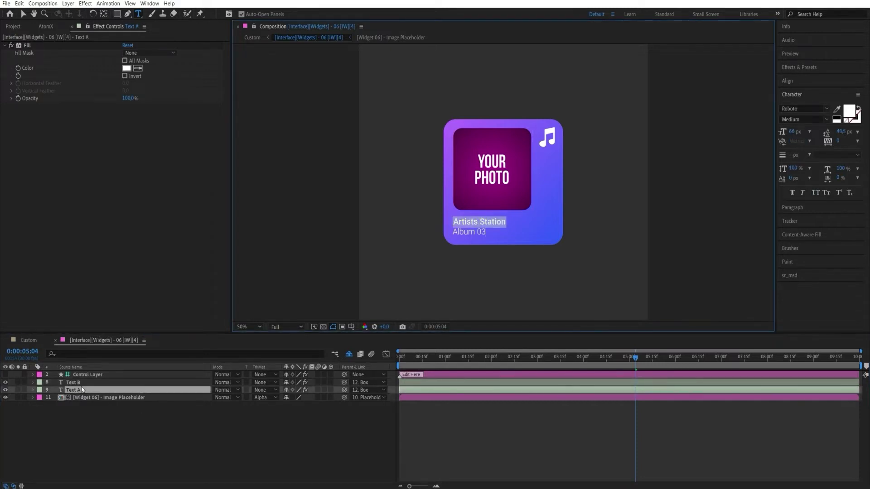
pyautogui.write('Joe Smit')
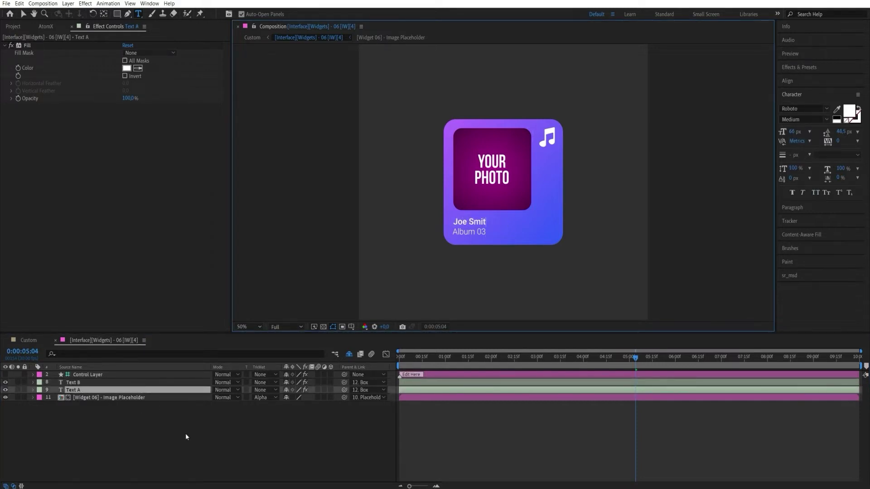
pyautogui.click(186, 433)
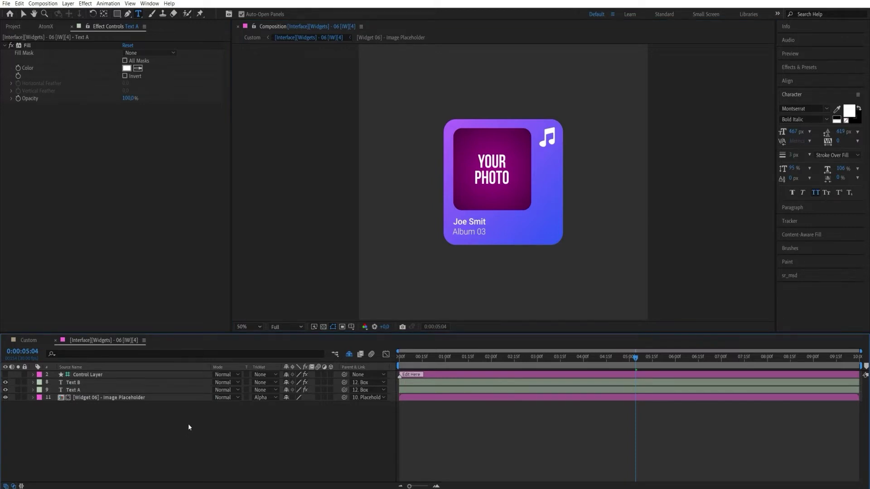
# Step: Place Footage 01 above the photo in the [Widget 06] - Image Placeholder composition and scale it to 31%
pyautogui.doubleClick(140, 397)
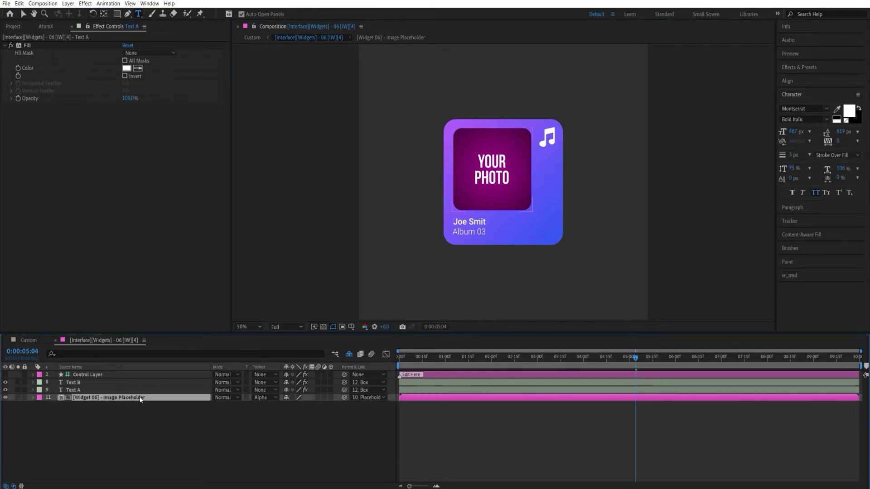
pyautogui.click(13, 26)
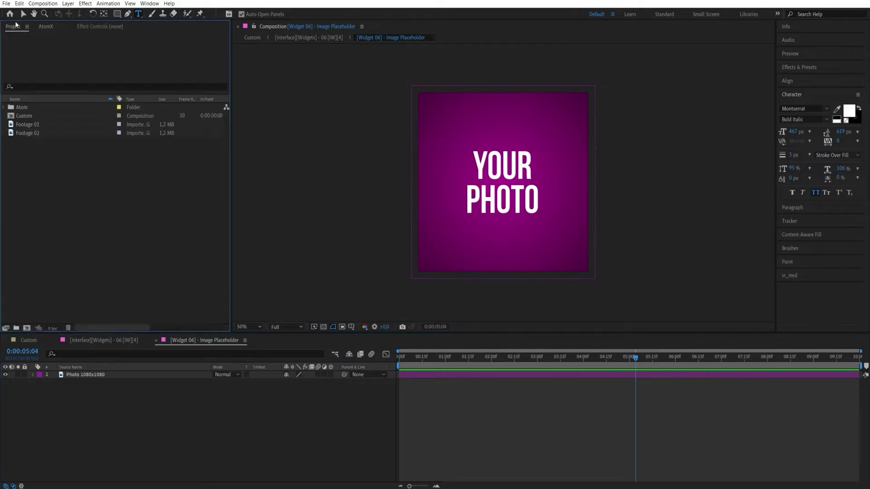
pyautogui.moveTo(35, 128); pyautogui.dragTo(105, 376)
pyautogui.press('s')
pyautogui.moveTo(300, 382); pyautogui.dragTo(283, 386)
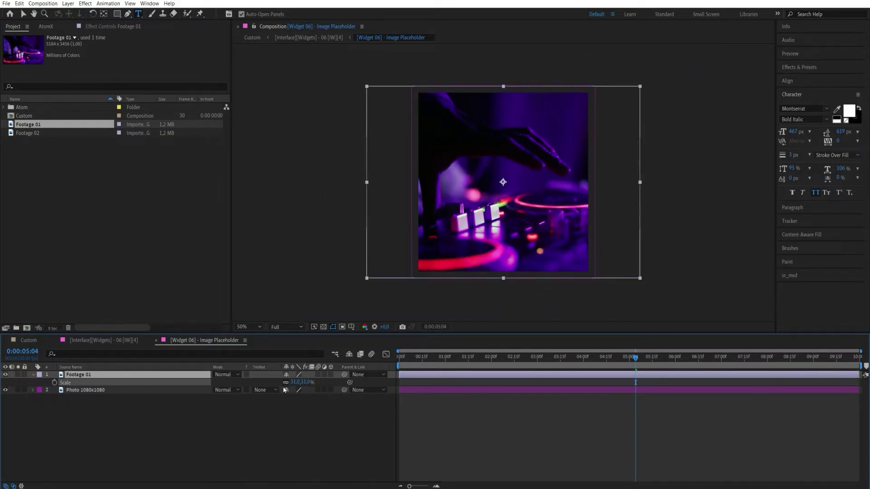
pyautogui.click(95, 412)
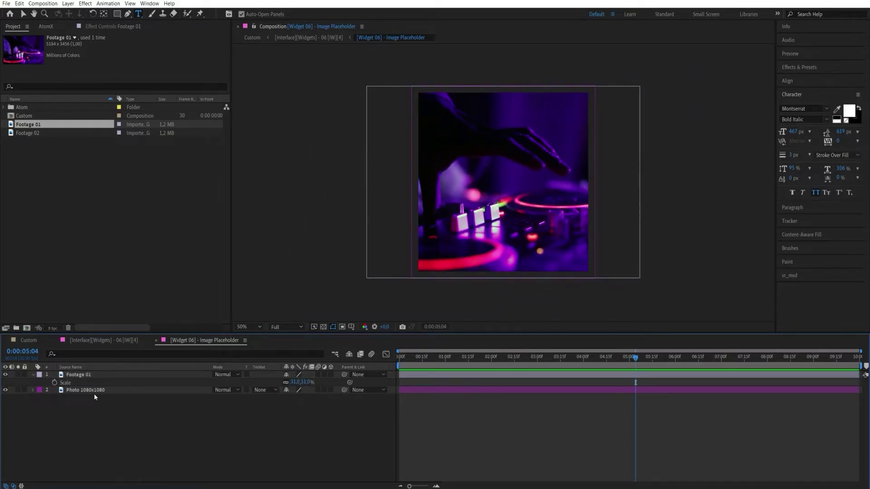
# Step: Return to the Custom composition and preview the widget's opening animation with its photo
pyautogui.click(37, 339)
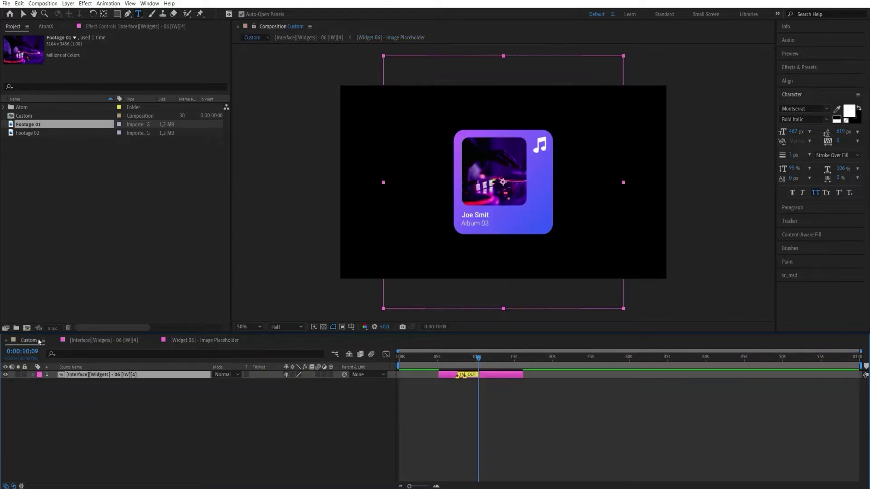
pyautogui.moveTo(457, 371)
pyautogui.mouseDown()
pyautogui.moveTo(466, 370)
pyautogui.moveTo(436, 370)
pyautogui.moveTo(453, 371)
pyautogui.mouseUp()
pyautogui.press('space')
# Step: Try changing Box Color 1 to pink through the widget layer's Essential Properties colors
pyautogui.click(32, 375)
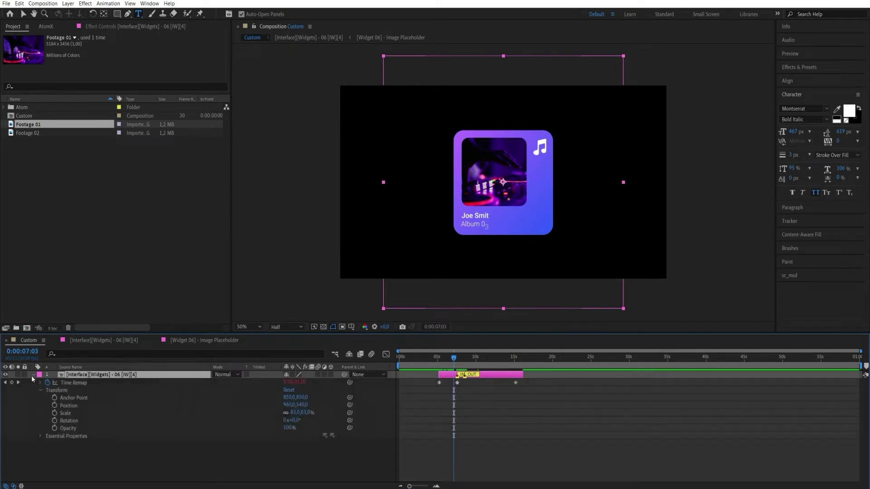
pyautogui.click(41, 436)
pyautogui.click(40, 388)
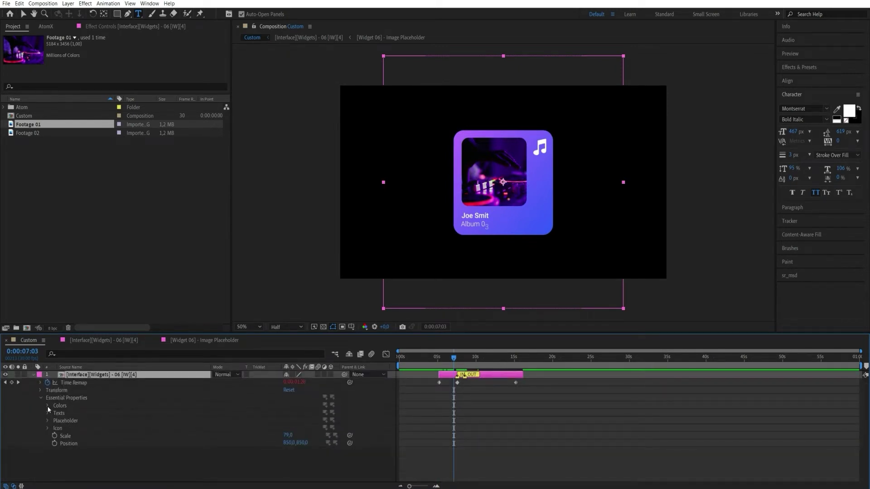
pyautogui.click(47, 407)
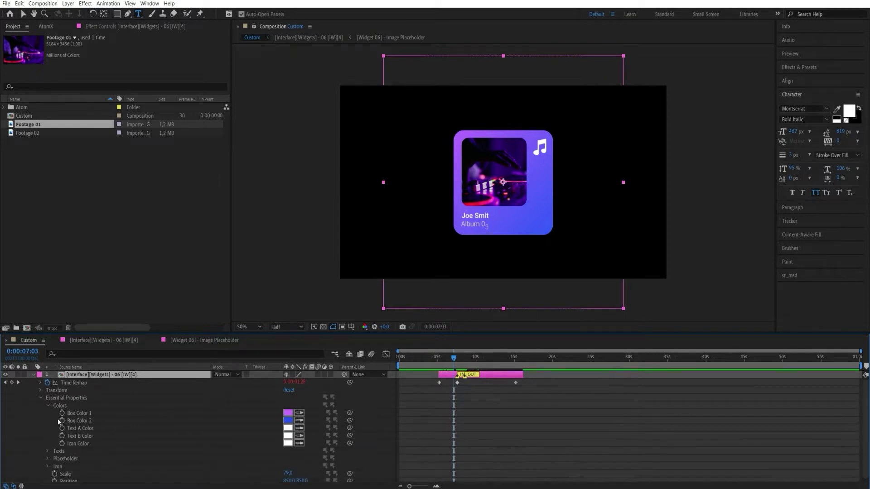
pyautogui.click(288, 412)
pyautogui.click(161, 203)
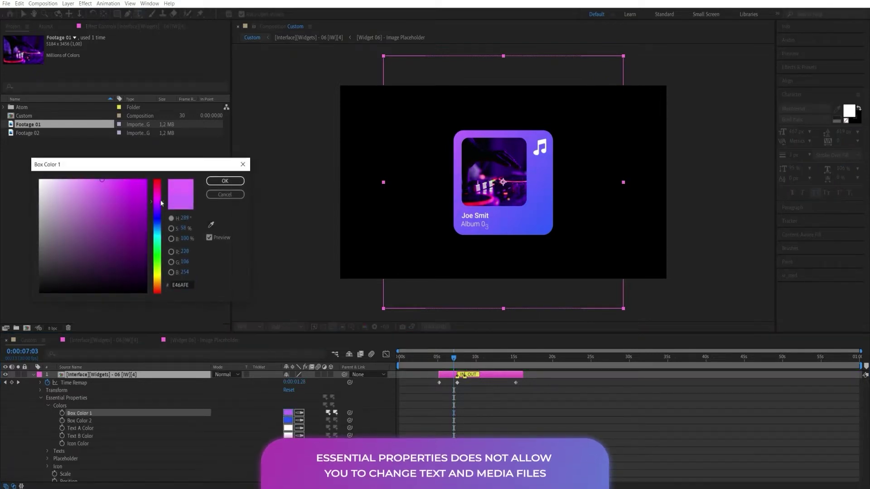
pyautogui.click(224, 181)
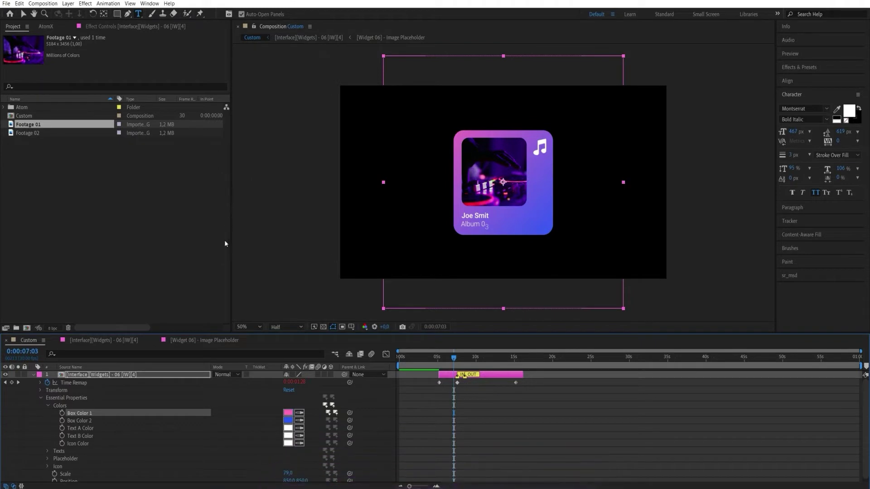
# Step: Try changing Box Color 2 to green in Essential Properties, revert both box colors and collapse the widget layer
pyautogui.click(288, 420)
pyautogui.moveTo(160, 238); pyautogui.dragTo(160, 250)
pyautogui.click(225, 181)
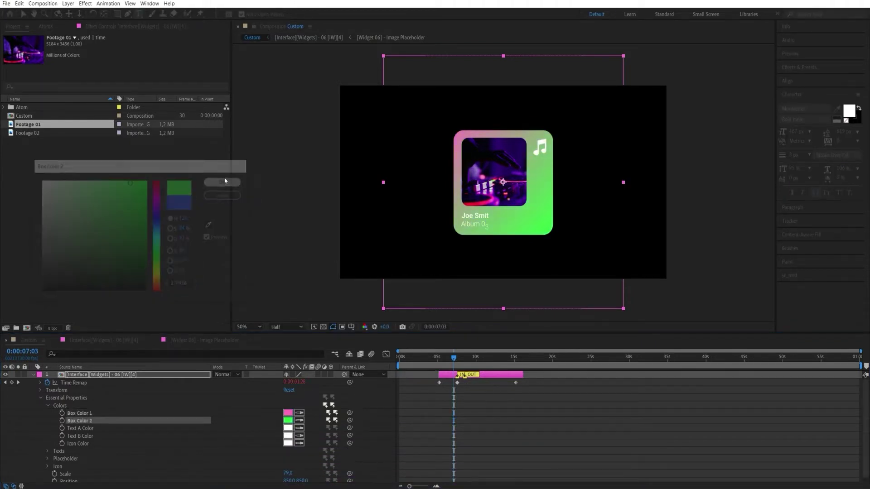
pyautogui.click(24, 417)
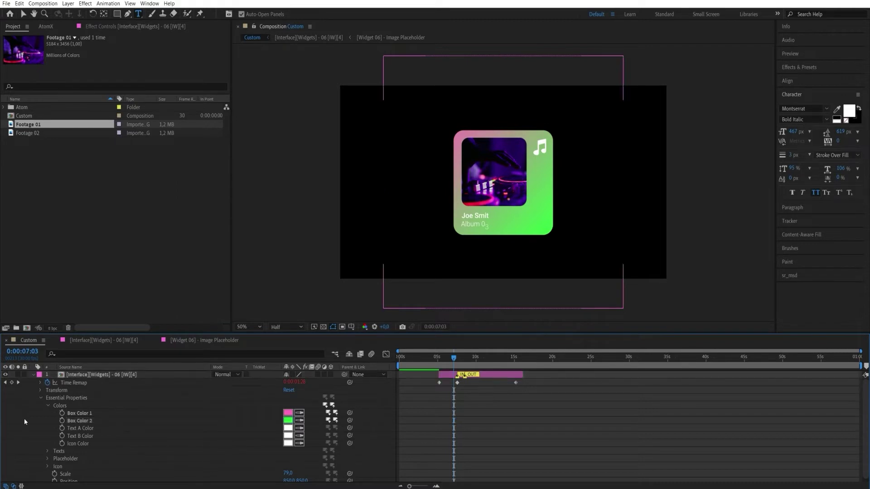
pyautogui.click(34, 374)
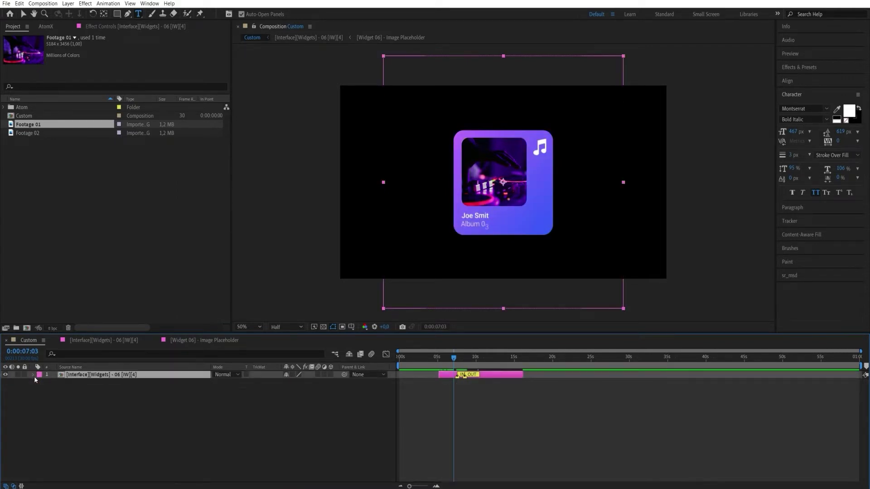
# Step: Using the AtomX Customizer on the widget layer, set the first box color to green and the second to magenta
pyautogui.click(95, 431)
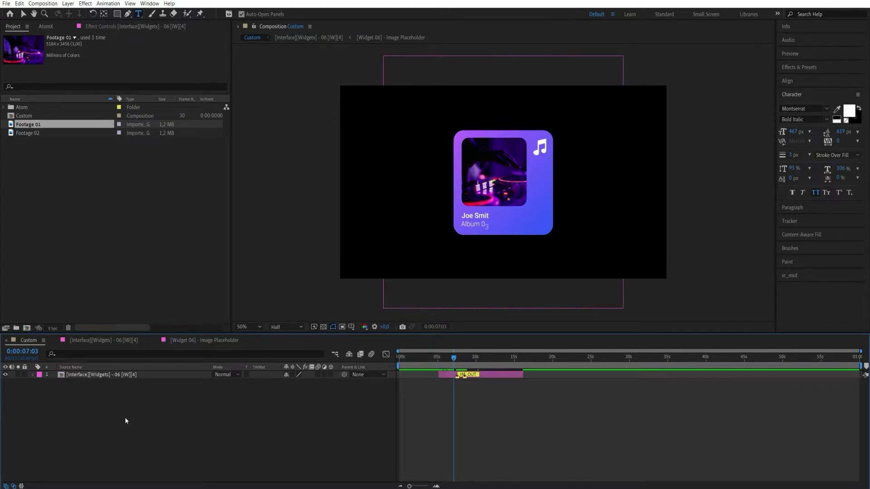
pyautogui.click(126, 376)
pyautogui.click(48, 26)
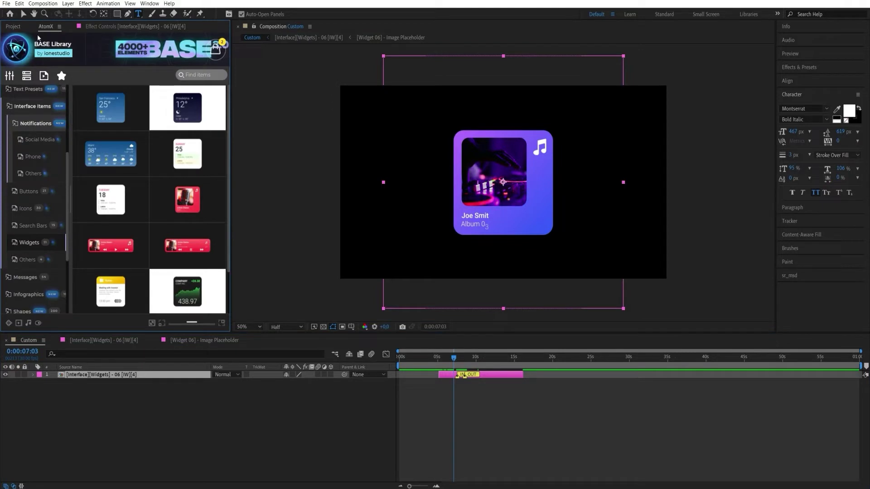
pyautogui.click(9, 76)
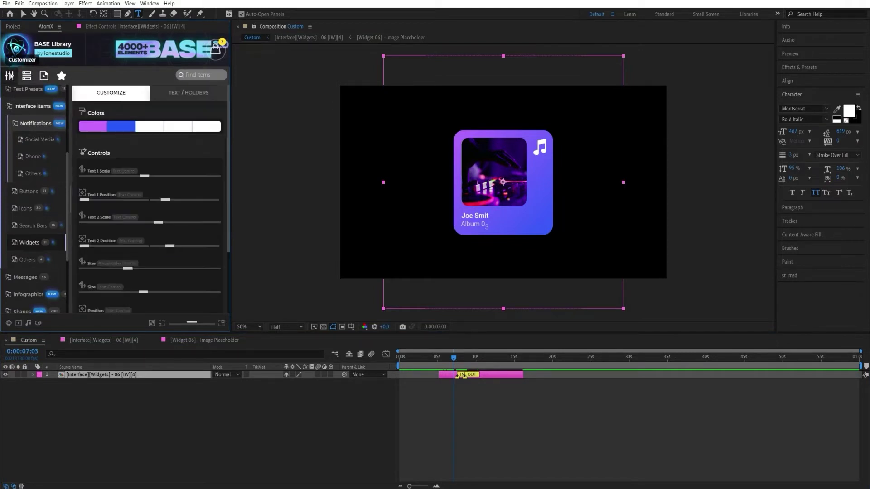
pyautogui.click(95, 130)
pyautogui.click(165, 163)
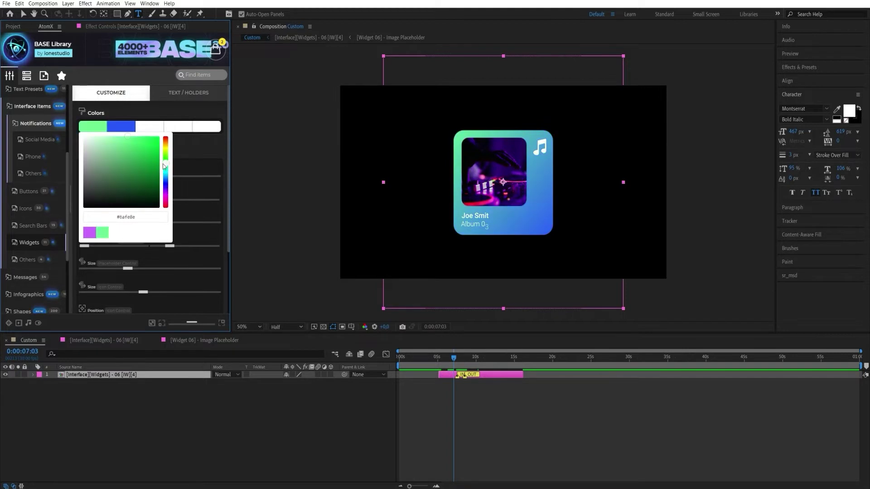
pyautogui.click(129, 127)
pyautogui.click(194, 166)
pyautogui.click(194, 200)
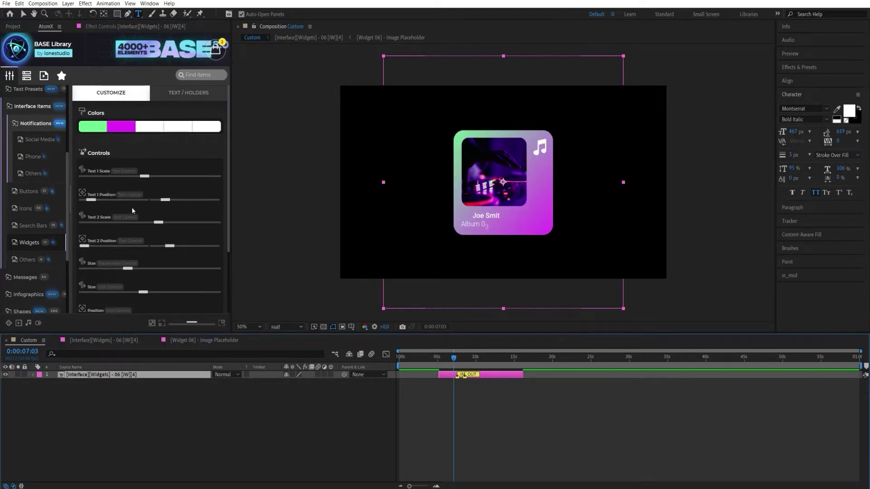
# Step: Shift the widget's two text lines, slightly enlarge the photo placeholder and reduce the overall widget scale in the Customizer
pyautogui.moveTo(84, 246); pyautogui.dragTo(103, 260)
pyautogui.scroll(-2, 149, 254)
pyautogui.scroll(-2, 136, 267)
pyautogui.scroll(4, 131, 199)
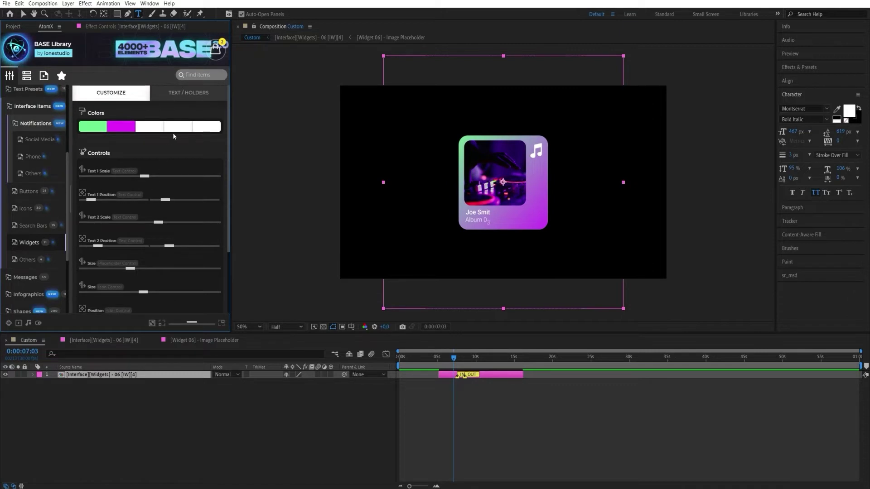
# Step: Replace the widget's album text with "Solo Album" in the AtomX text and holder settings
pyautogui.click(186, 93)
pyautogui.click(150, 158)
pyautogui.hotkey('ctrl', 'a')
pyautogui.write('Solo Album')
pyautogui.click(119, 243)
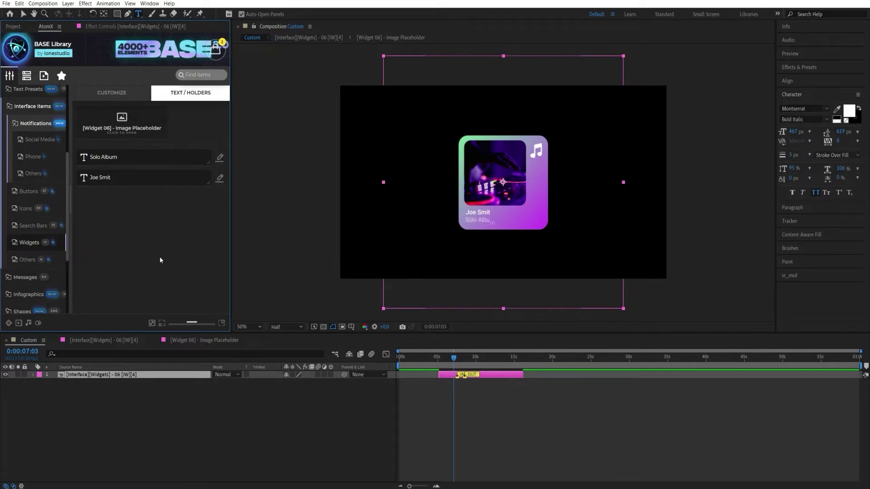
# Step: Open the image placeholder from AtomX, add Footage 02 on top, scale it down and delete the old photo beneath it
pyautogui.click(122, 118)
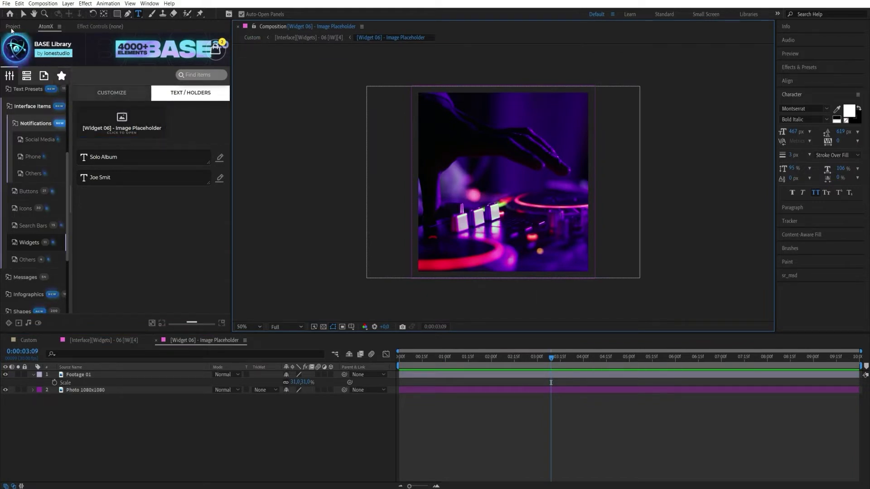
pyautogui.moveTo(36, 133); pyautogui.dragTo(110, 373)
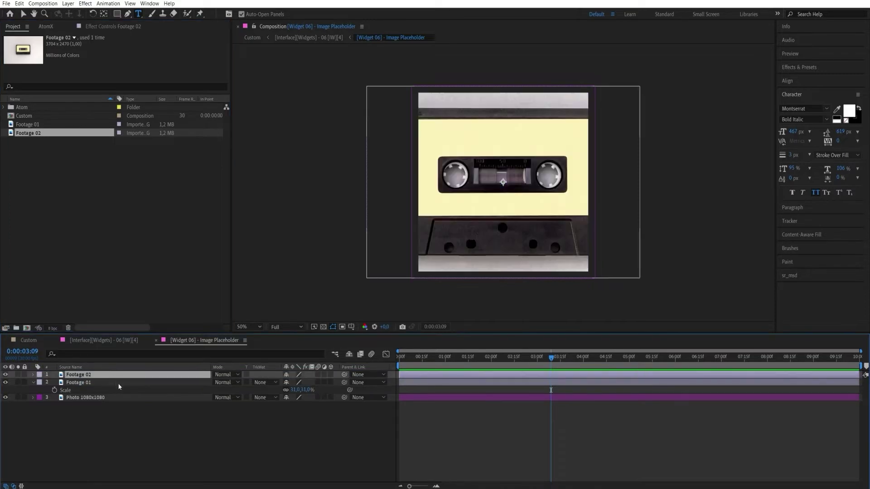
pyautogui.press('s')
pyautogui.moveTo(294, 382)
pyautogui.mouseDown()
pyautogui.moveTo(269, 382)
pyautogui.moveTo(295, 391)
pyautogui.mouseUp()
pyautogui.moveTo(197, 434); pyautogui.dragTo(105, 393)
pyautogui.press('Delete')
# Step: Return to the Custom composition and preview the updated widget from an earlier time
pyautogui.click(36, 342)
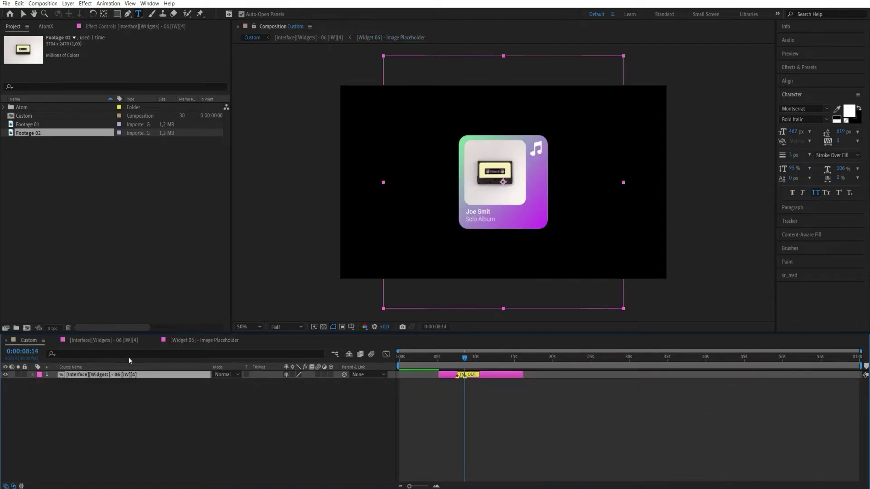
pyautogui.moveTo(22, 351); pyautogui.dragTo(4, 351)
pyautogui.press('space')
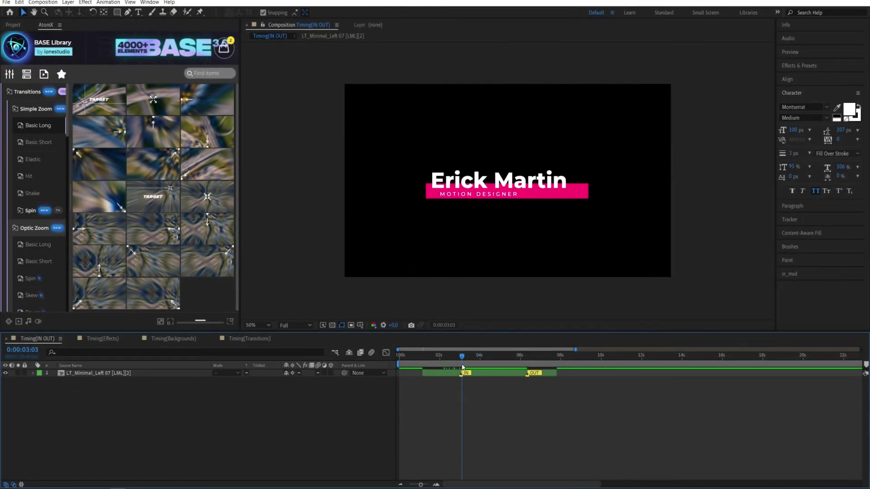
# Step: Trim the start of the LT_Minimal_Left 07 layer to 0:00:02:11
pyautogui.moveTo(462, 367); pyautogui.dragTo(448, 358)
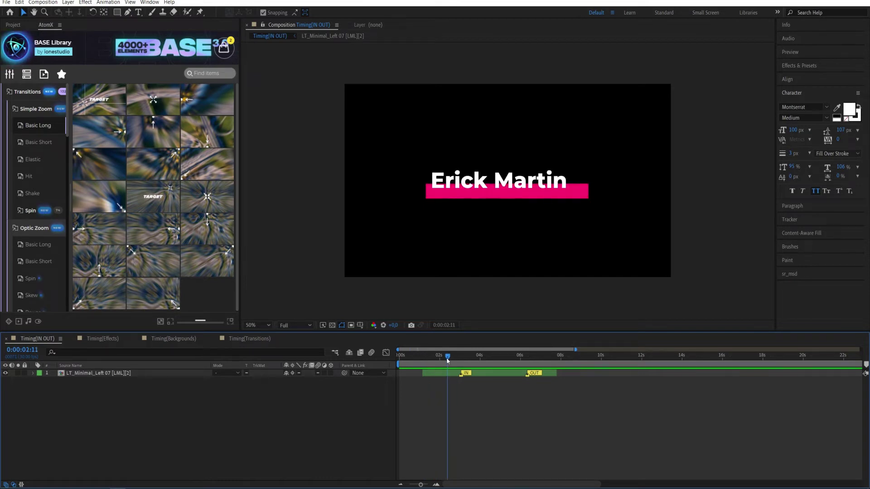
pyautogui.click(448, 373)
pyautogui.hotkey('alt', '[')
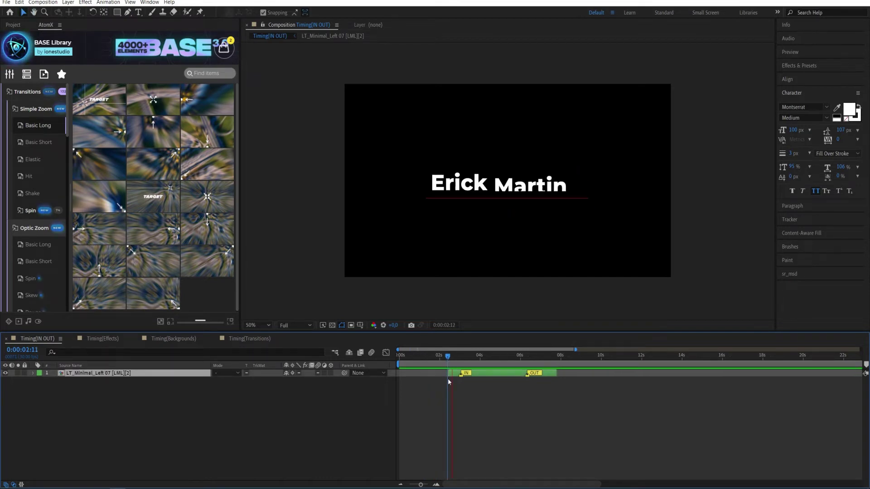
# Step: Move the lower third layer's IN marker to about 4 seconds and preview the new timing
pyautogui.moveTo(474, 354); pyautogui.dragTo(467, 364)
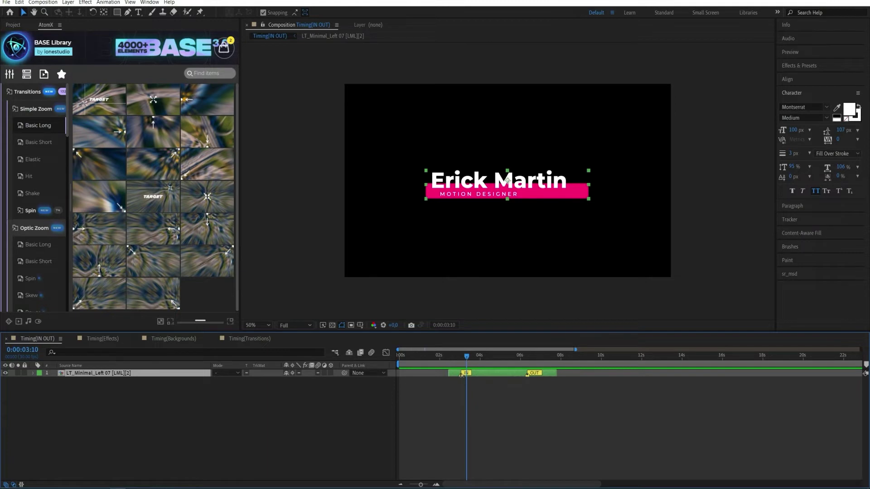
pyautogui.click(528, 363)
pyautogui.hotkey('alt', ']')
pyautogui.moveTo(530, 366)
pyautogui.mouseDown()
pyautogui.moveTo(561, 357)
pyautogui.moveTo(541, 366)
pyautogui.mouseUp()
pyautogui.press('space')
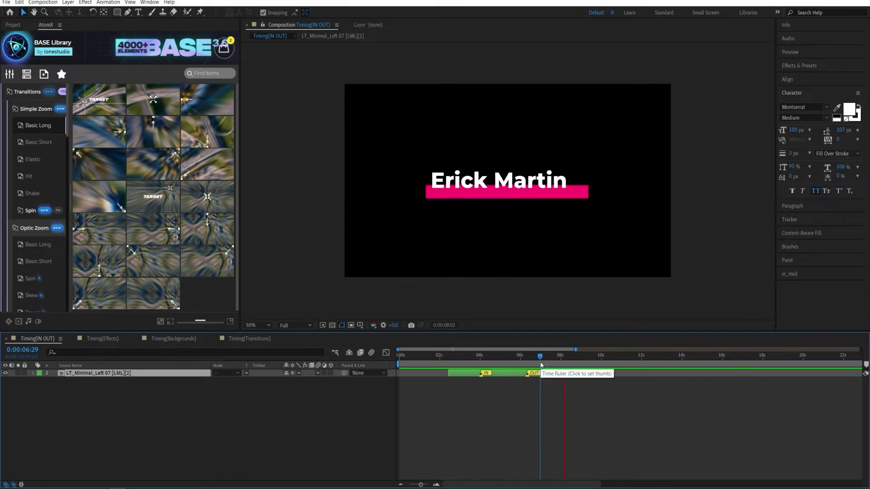
# Step: Extend the lower third layer to about 10 seconds and move its OUT marker to about 9 seconds
pyautogui.press('space')
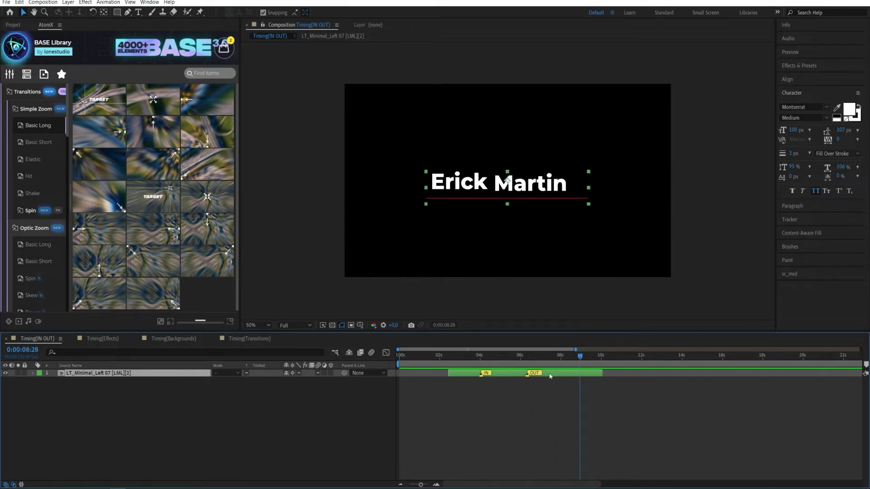
pyautogui.moveTo(528, 375); pyautogui.dragTo(582, 374)
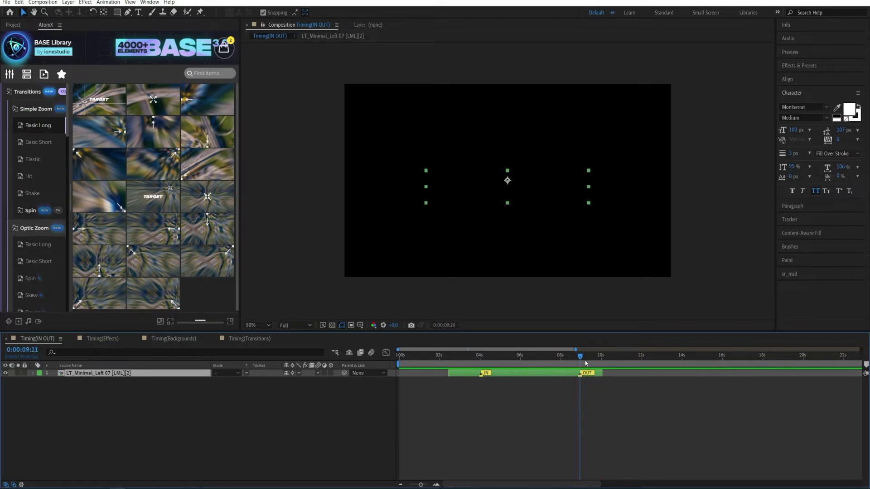
pyautogui.moveTo(586, 362); pyautogui.dragTo(553, 371)
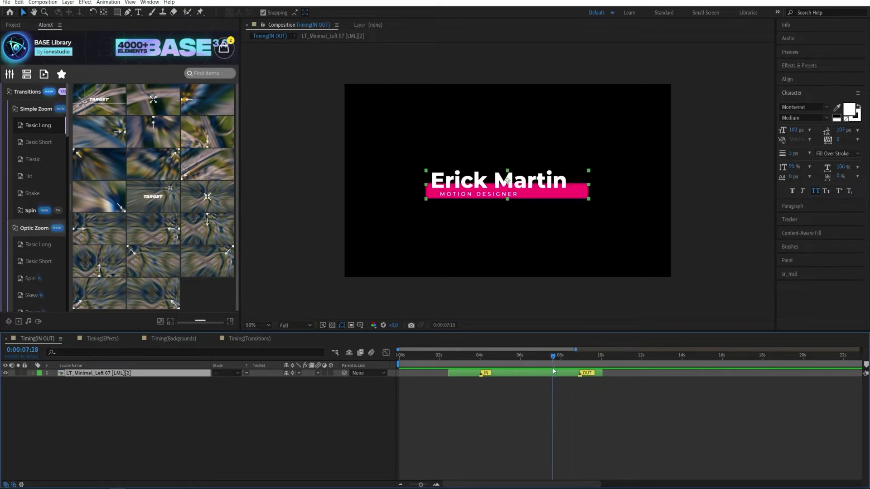
# Step: In the Timing(Effects) composition, extend the VHS - 08 effect layer to about 27 seconds and check the effect along it
pyautogui.click(104, 340)
pyautogui.moveTo(401, 356); pyautogui.dragTo(418, 361)
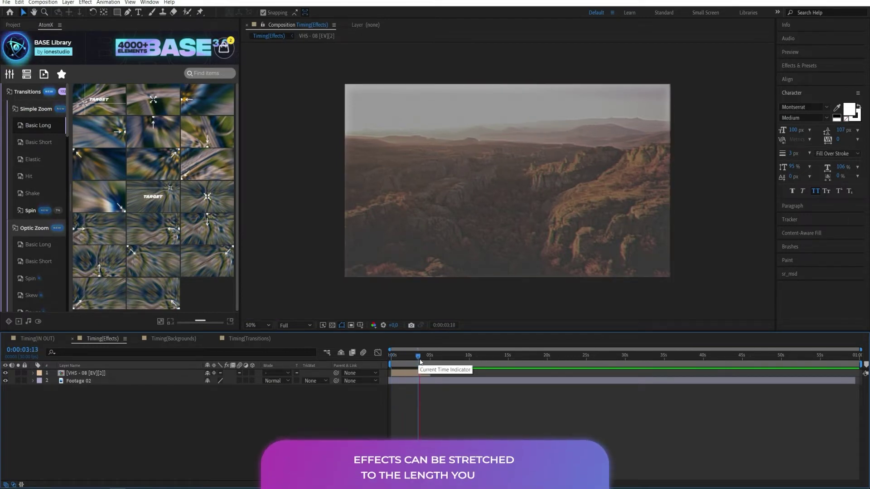
pyautogui.moveTo(420, 373); pyautogui.dragTo(544, 373)
pyautogui.moveTo(419, 356); pyautogui.dragTo(438, 360)
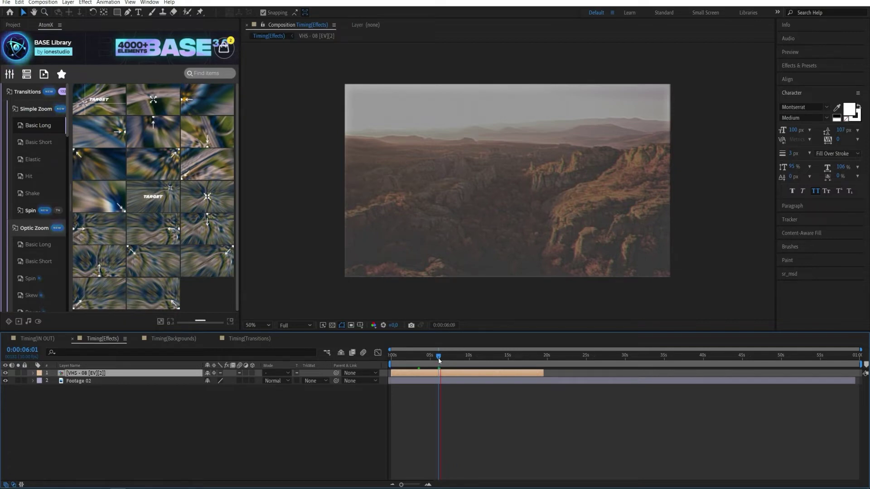
pyautogui.moveTo(438, 361); pyautogui.dragTo(603, 374)
pyautogui.click(582, 356)
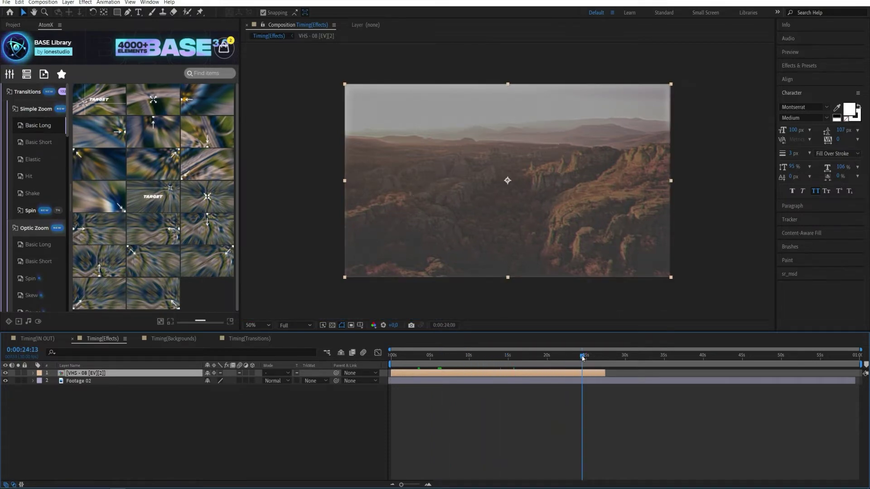
# Step: In the Timing(Backgrounds) composition, preview the abstract background and move its Change Speed marker to near the layer's start
pyautogui.click(180, 339)
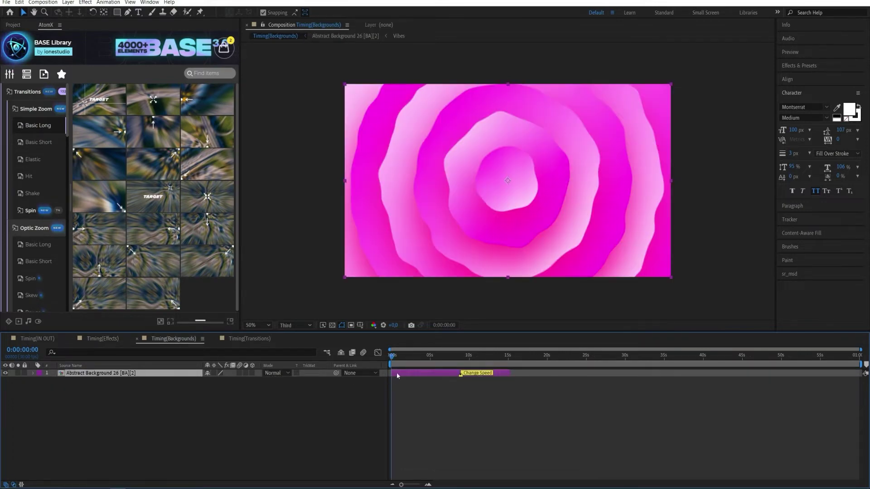
pyautogui.moveTo(410, 362); pyautogui.dragTo(393, 364)
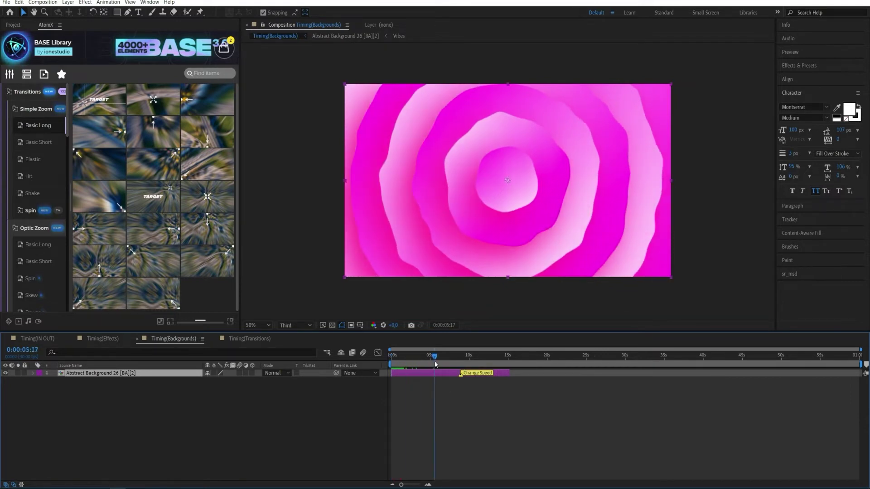
pyautogui.moveTo(403, 363); pyautogui.dragTo(383, 369)
pyautogui.moveTo(461, 374); pyautogui.dragTo(397, 375)
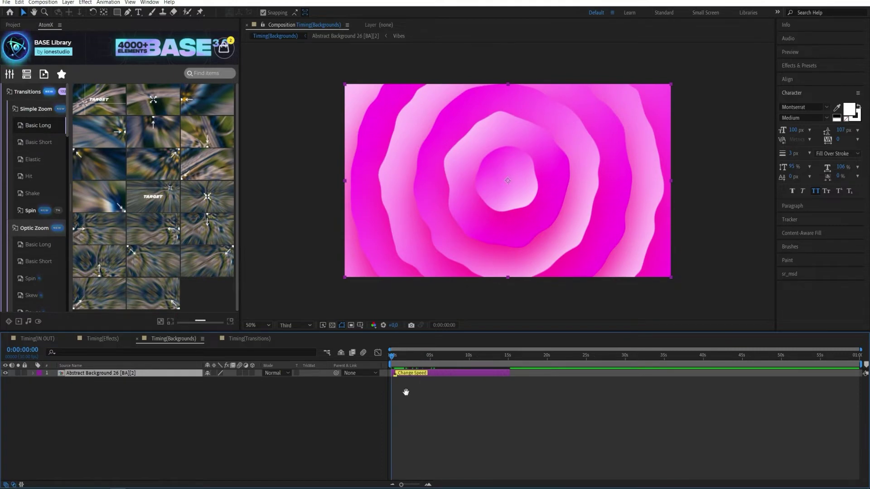
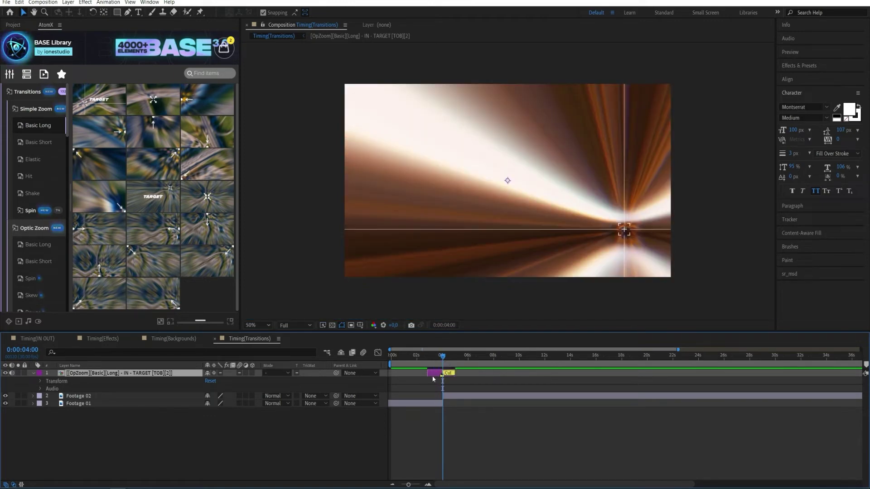
# Step: Extend the transition layer's start back to about 1 second and preview the slower transition at Quarter resolution
pyautogui.moveTo(440, 359)
pyautogui.mouseDown()
pyautogui.moveTo(405, 373)
pyautogui.moveTo(409, 366)
pyautogui.mouseUp()
pyautogui.click(412, 364)
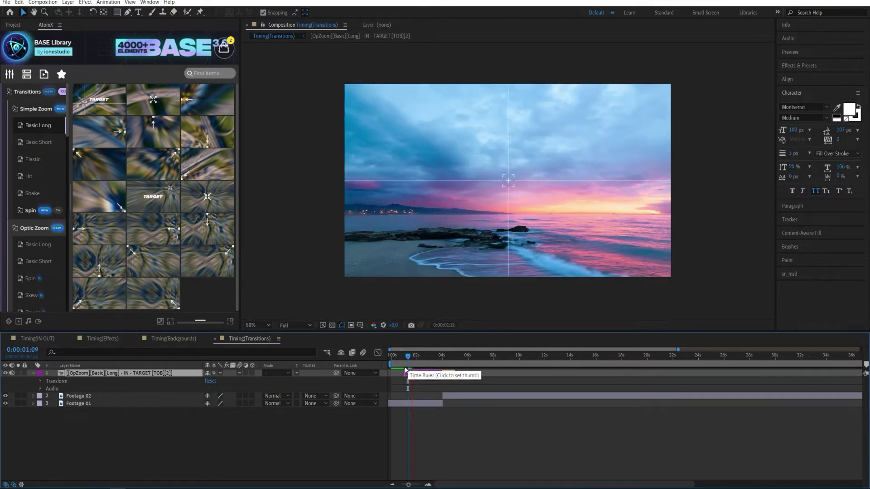
pyautogui.click(425, 362)
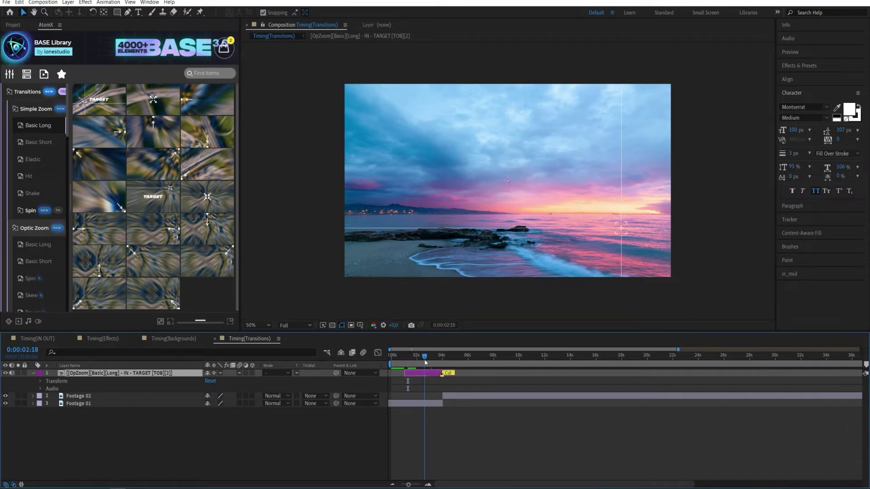
pyautogui.click(309, 326)
pyautogui.click(303, 375)
pyautogui.click(412, 362)
pyautogui.press('space')
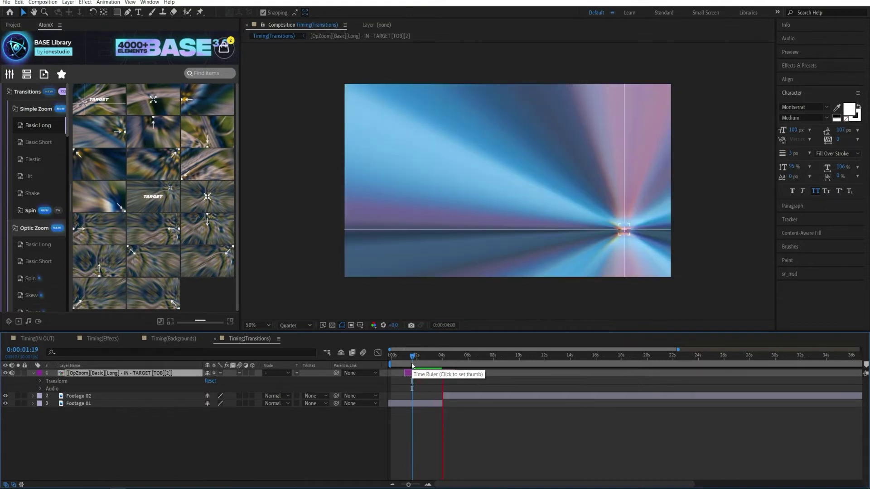
pyautogui.click(447, 360)
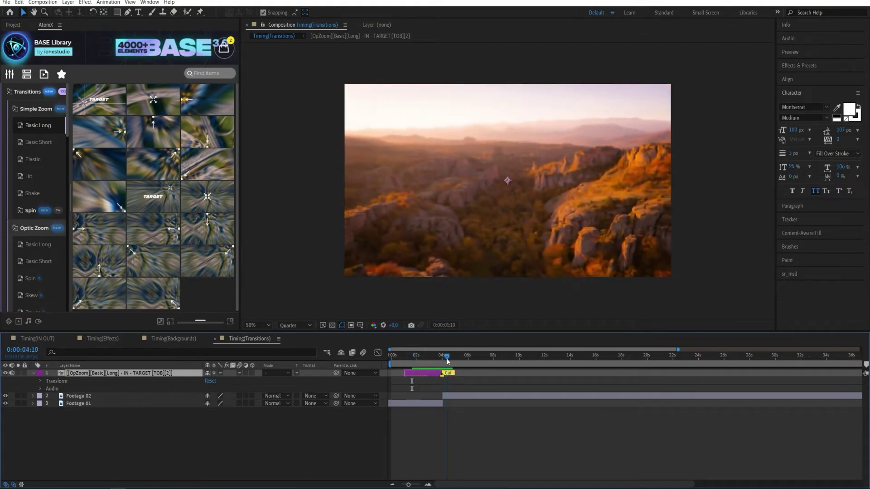
# Step: Extend the transition layer's end to about 7.5 seconds and check the transition after the cut
pyautogui.press('pageup')
pyautogui.click(428, 484)
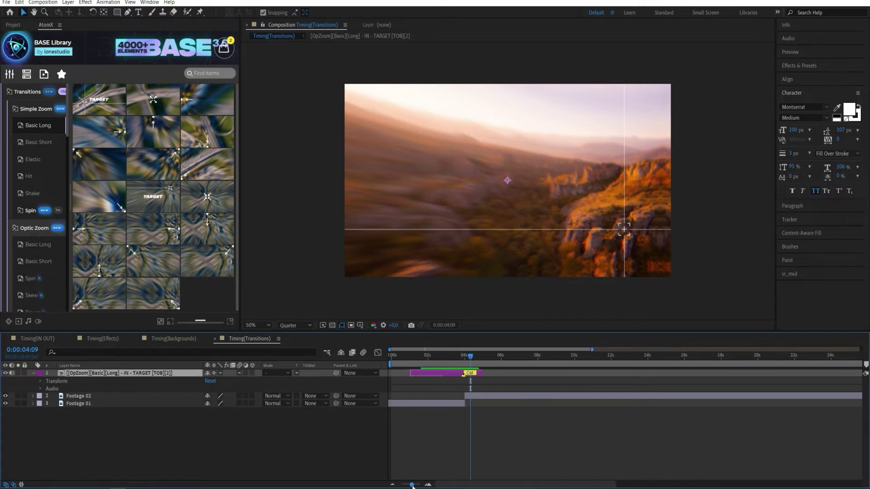
pyautogui.click(428, 484)
pyautogui.moveTo(538, 372); pyautogui.dragTo(610, 376)
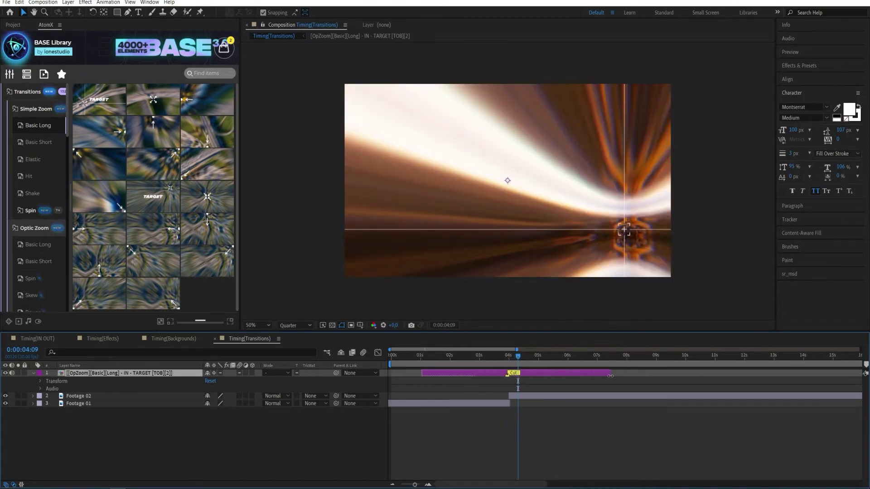
pyautogui.moveTo(538, 358); pyautogui.dragTo(507, 365)
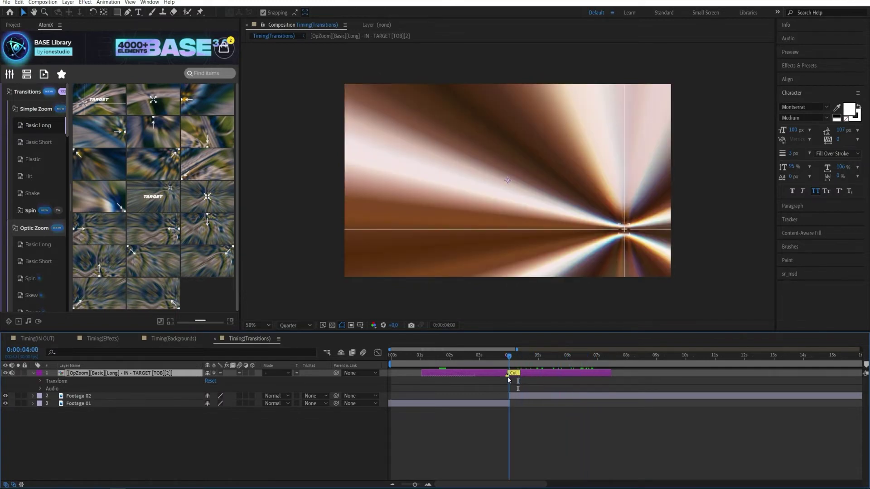
# Step: Shorten the transition layer on both sides of the Cut marker to span about 3.5 to 4.5 seconds
pyautogui.moveTo(610, 373); pyautogui.dragTo(521, 373)
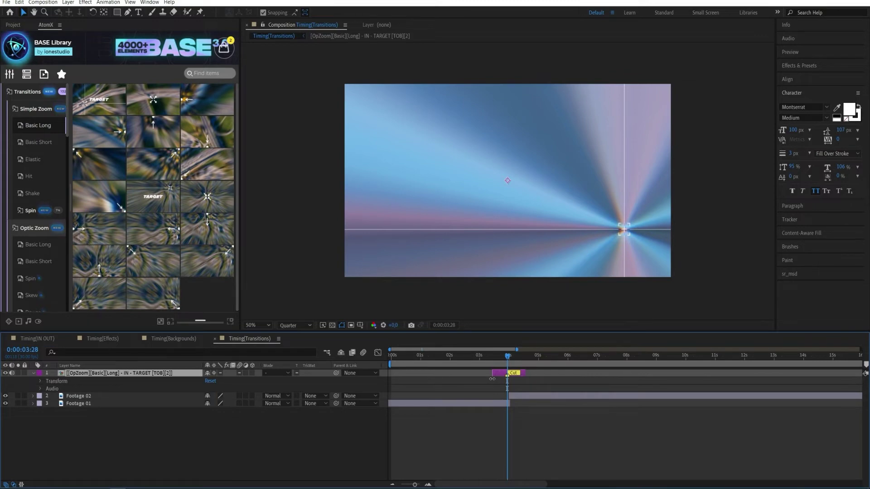
pyautogui.click(197, 444)
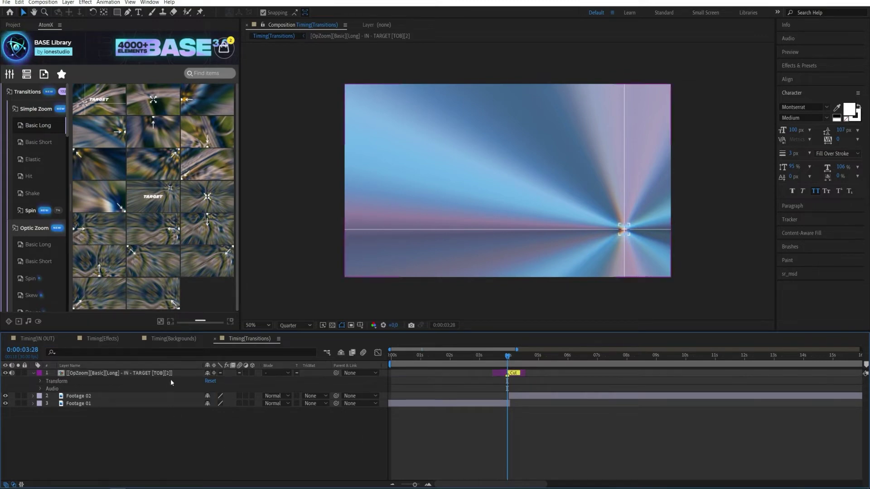
# Step: Inside the transition's composition, move the Target Control null from the lower-right area to just left of the frame's centre
pyautogui.doubleClick(164, 375)
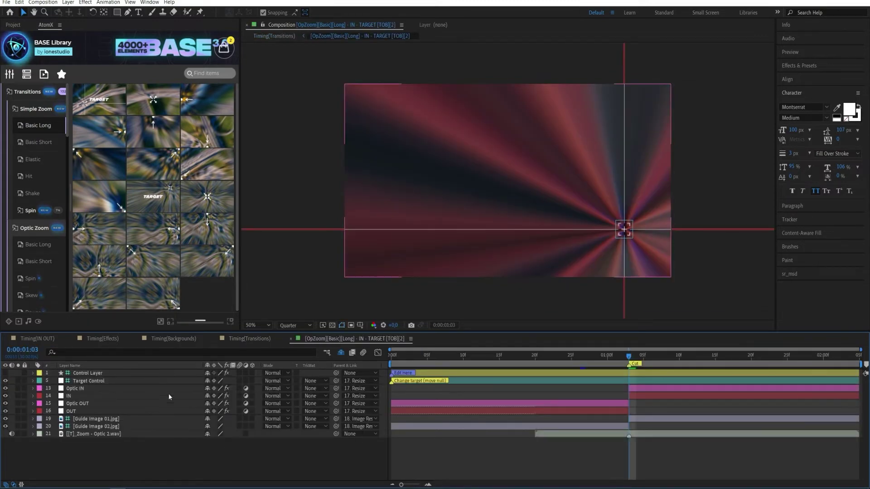
pyautogui.click(99, 382)
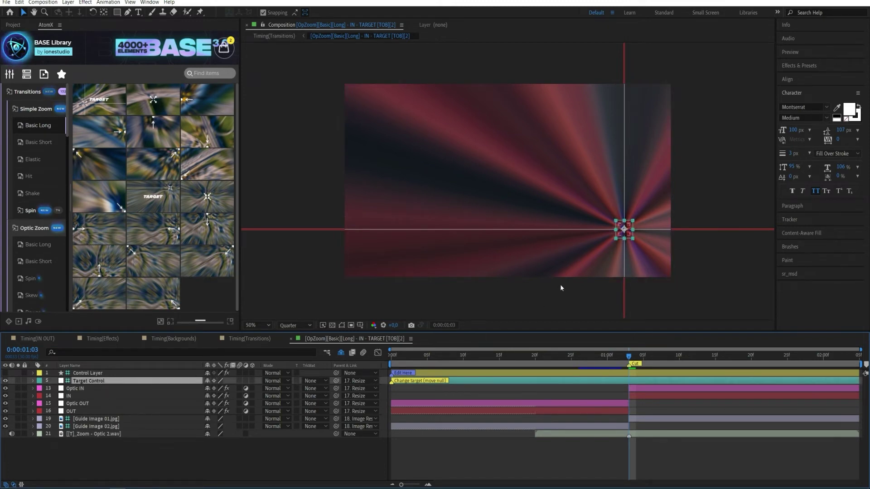
pyautogui.click(624, 230)
pyautogui.moveTo(608, 225); pyautogui.dragTo(479, 220)
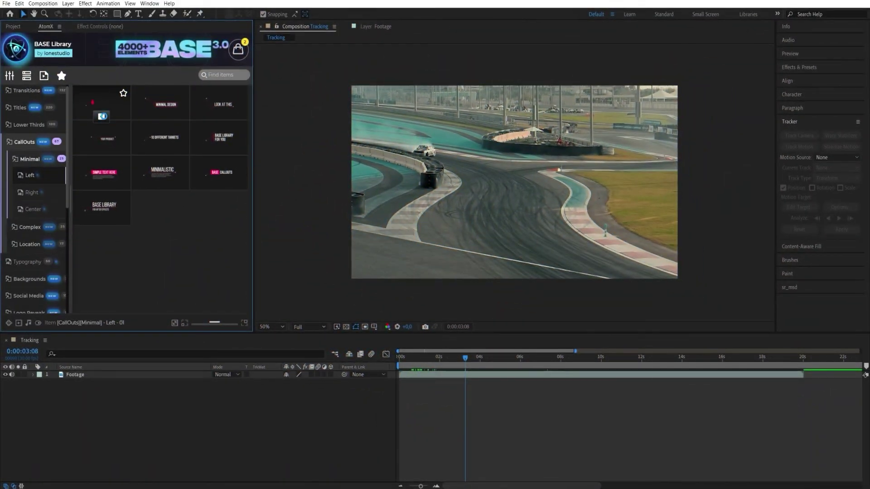
# Step: Add the Minimal Left 01 callout to the Tracking composition at 0:00:03:08, scaled to 25% and moved up in the frame
pyautogui.click(102, 116)
pyautogui.moveTo(465, 359); pyautogui.dragTo(501, 366)
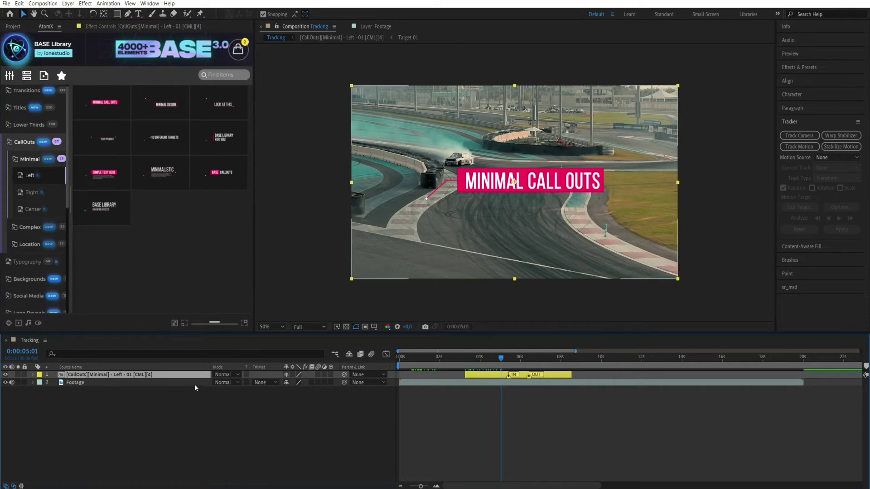
pyautogui.press('s')
pyautogui.moveTo(307, 384); pyautogui.dragTo(295, 383)
pyautogui.moveTo(508, 147); pyautogui.dragTo(508, 114)
# Step: Motion-track the car in the Footage layer from 0:00:00:29 to 0:00:08:12, with the track point placed on the car
pyautogui.moveTo(457, 362); pyautogui.dragTo(419, 373)
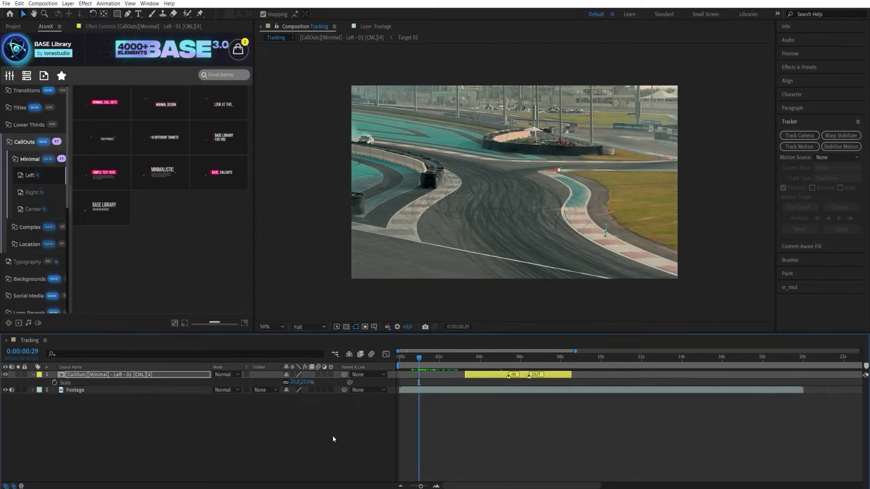
pyautogui.click(314, 441)
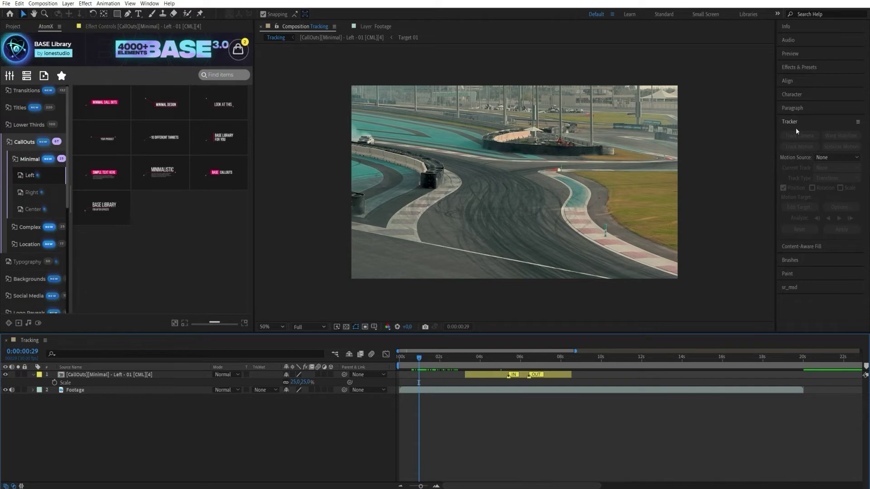
pyautogui.click(78, 391)
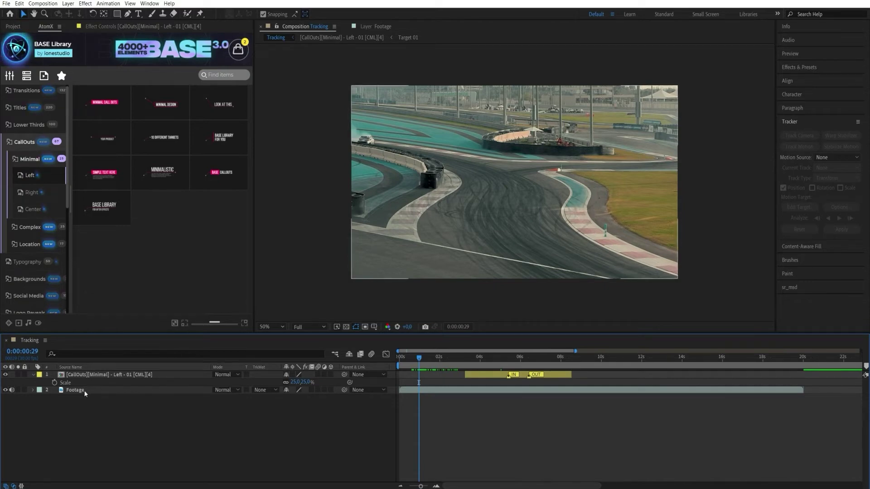
pyautogui.click(799, 121)
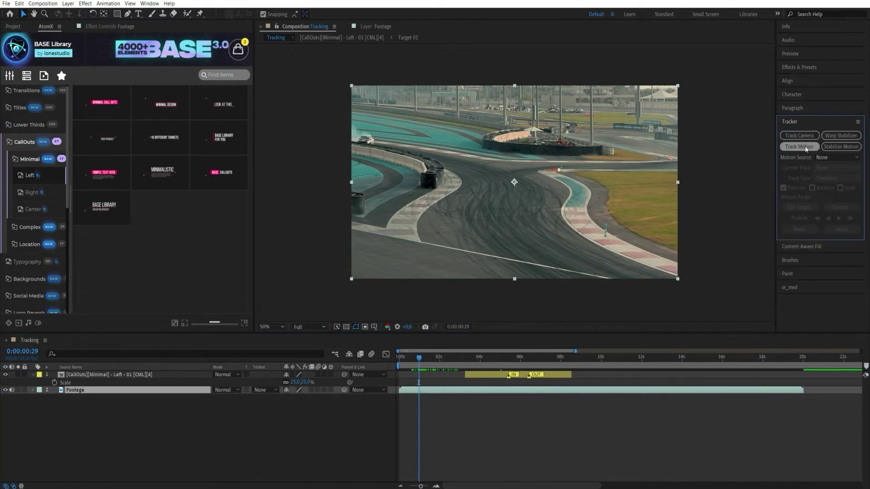
pyautogui.click(803, 150)
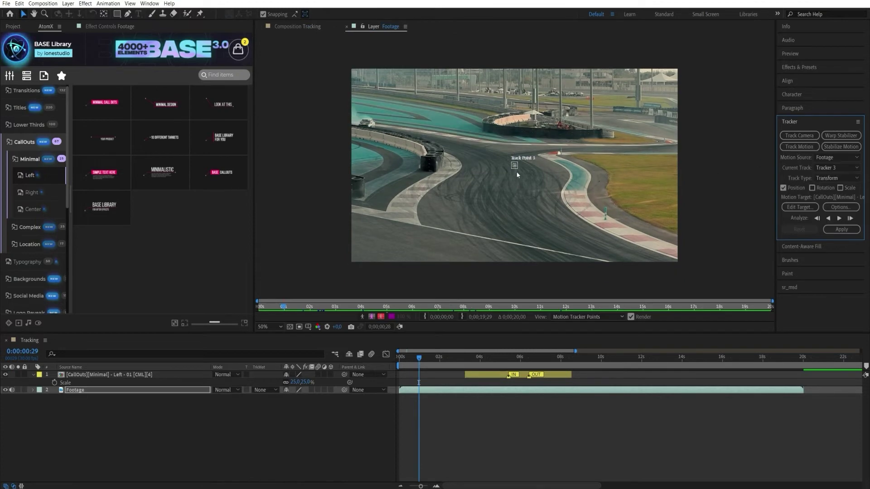
pyautogui.moveTo(514, 169)
pyautogui.moveTo(514, 171); pyautogui.dragTo(366, 127)
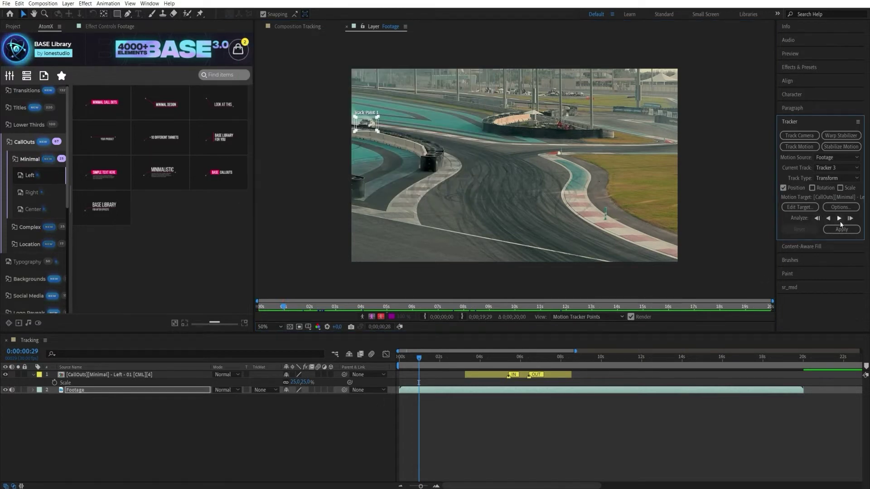
pyautogui.click(839, 219)
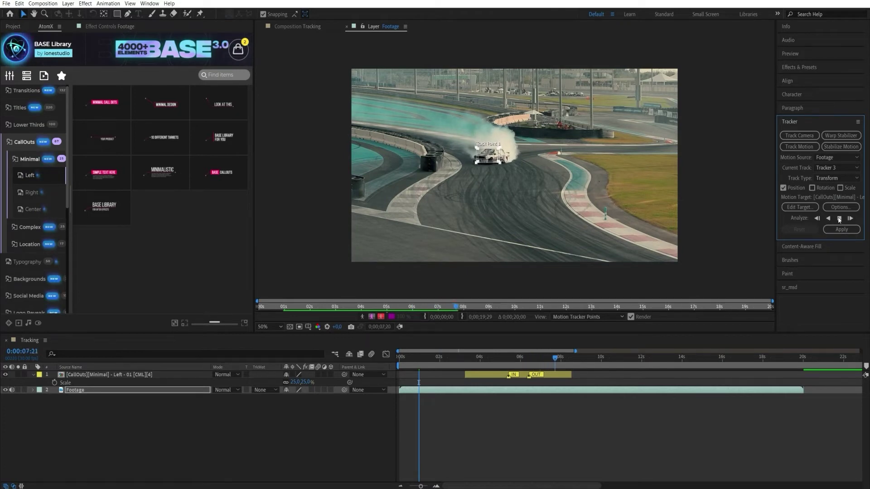
pyautogui.click(839, 219)
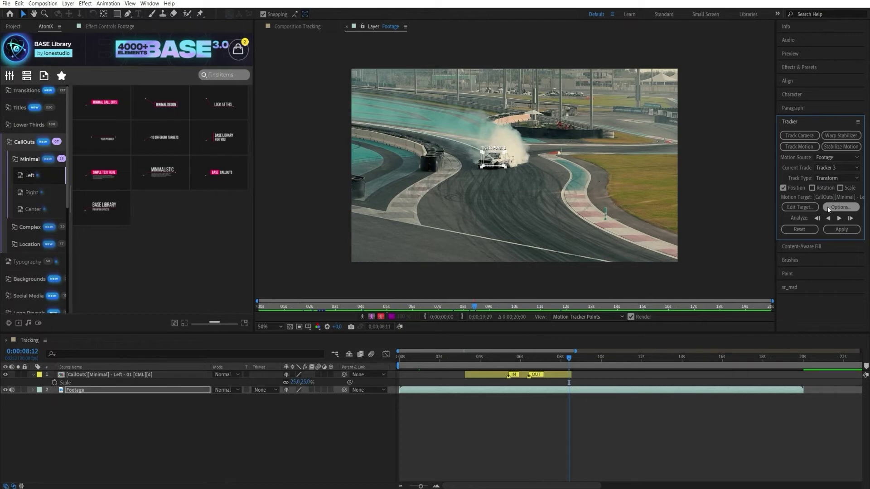
# Step: Create a null object and place it above the callout layer in the Tracking composition
pyautogui.rightClick(290, 419)
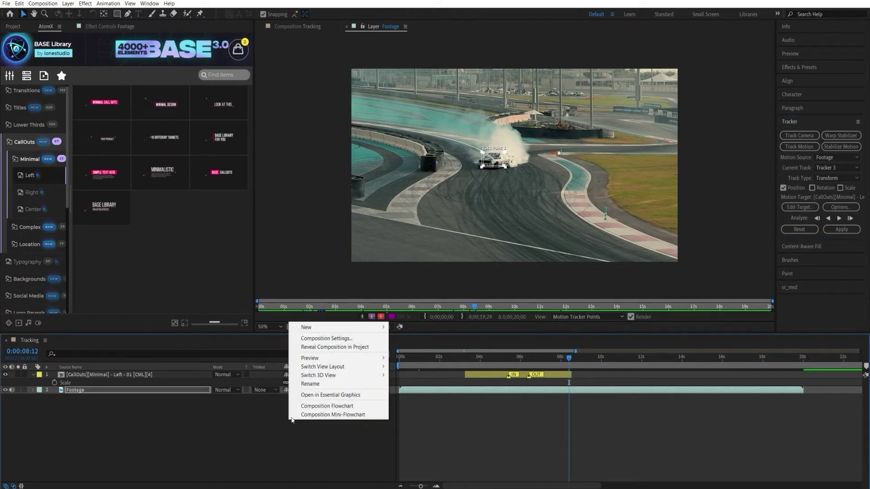
pyautogui.moveTo(329, 331)
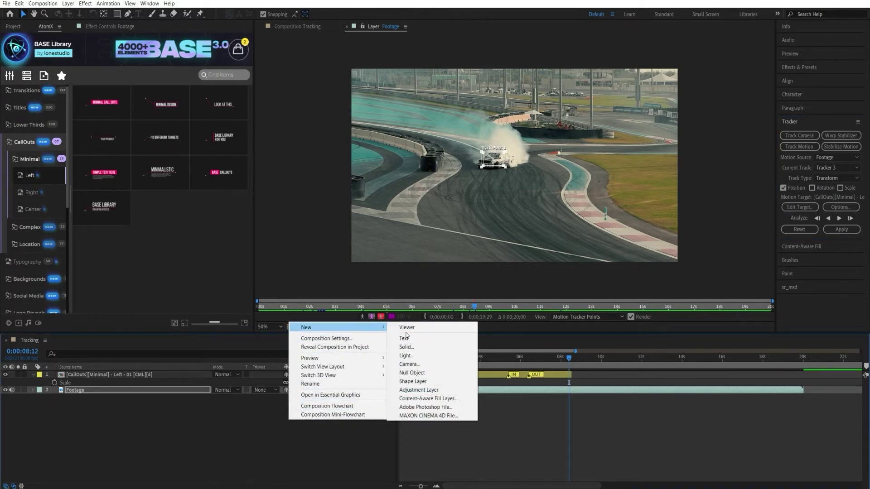
pyautogui.click(412, 373)
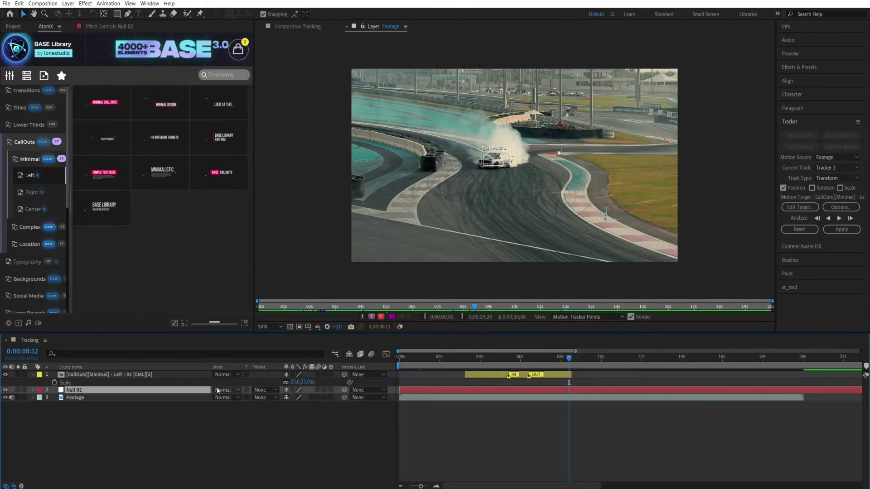
pyautogui.moveTo(124, 391); pyautogui.dragTo(142, 375)
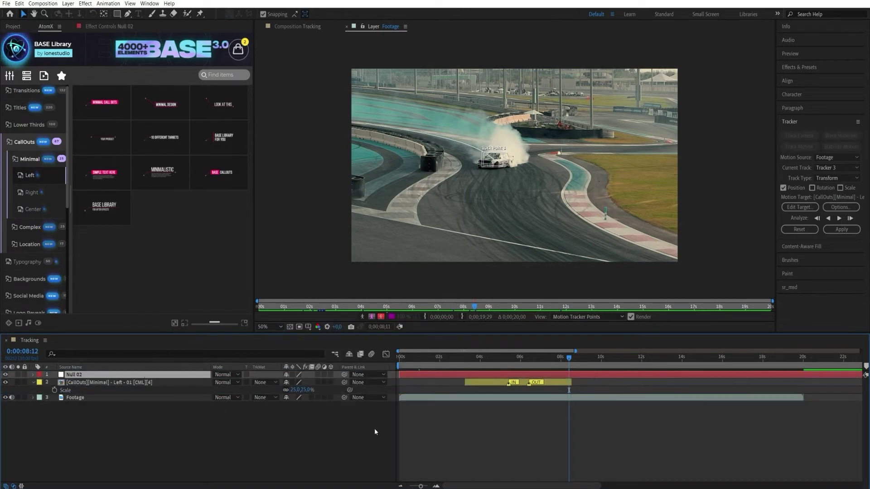
# Step: Set the tracker's motion target to the Null 02 layer
pyautogui.click(800, 207)
pyautogui.click(472, 228)
pyautogui.click(466, 235)
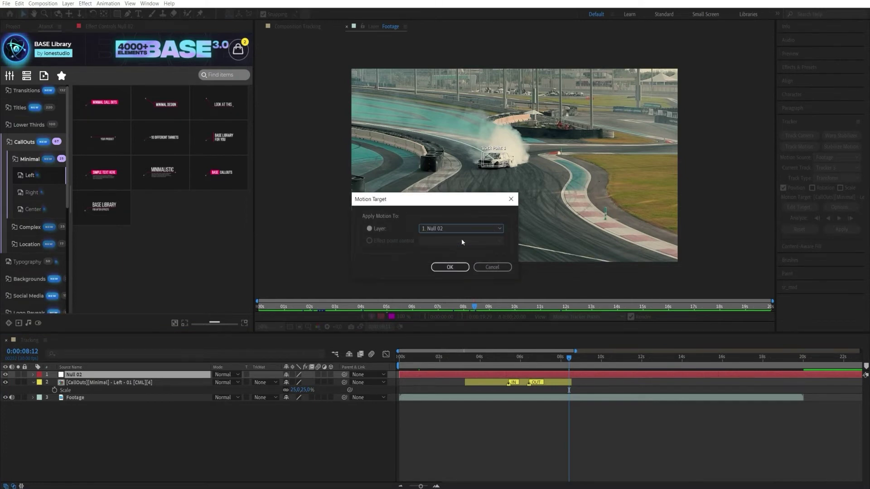
pyautogui.click(453, 267)
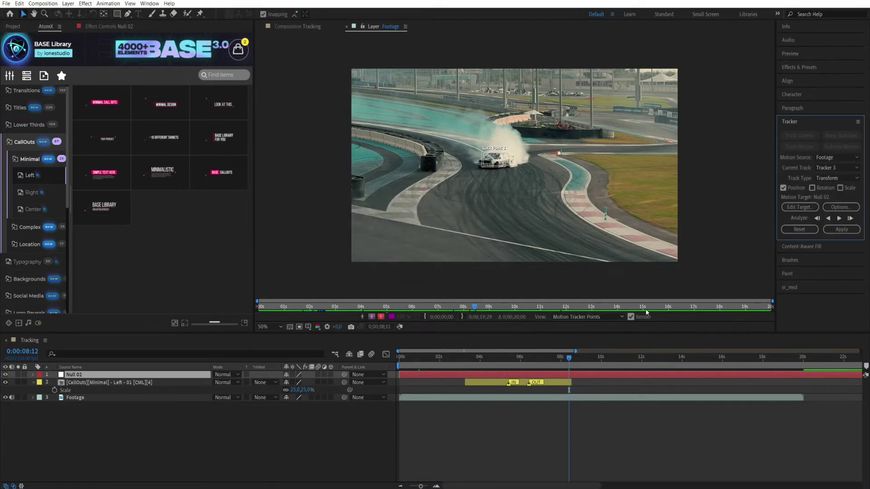
# Step: Apply the tracked car motion to the null object and check its movement back to 0:00:01:03
pyautogui.moveTo(489, 366); pyautogui.dragTo(462, 374)
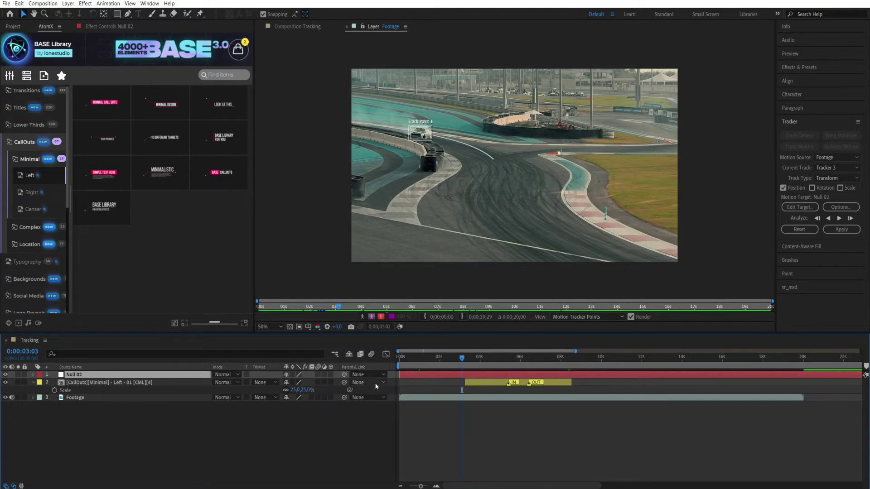
pyautogui.click(179, 455)
pyautogui.click(129, 378)
pyautogui.click(841, 229)
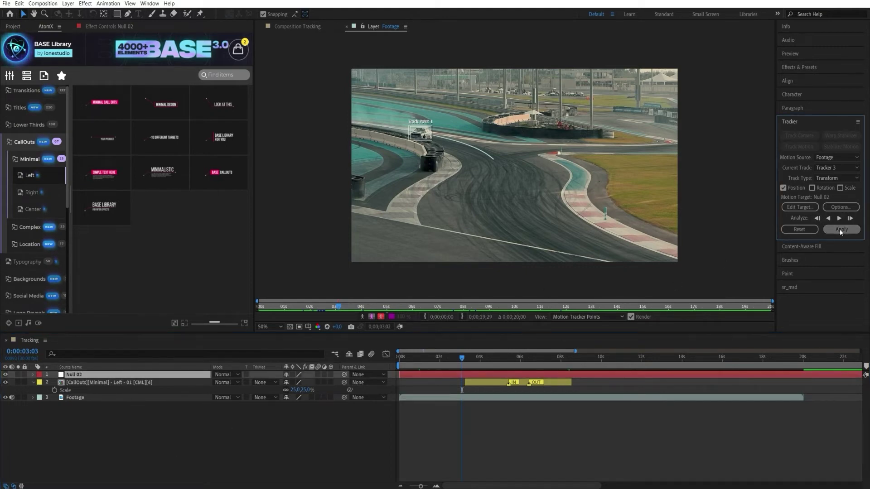
pyautogui.click(439, 252)
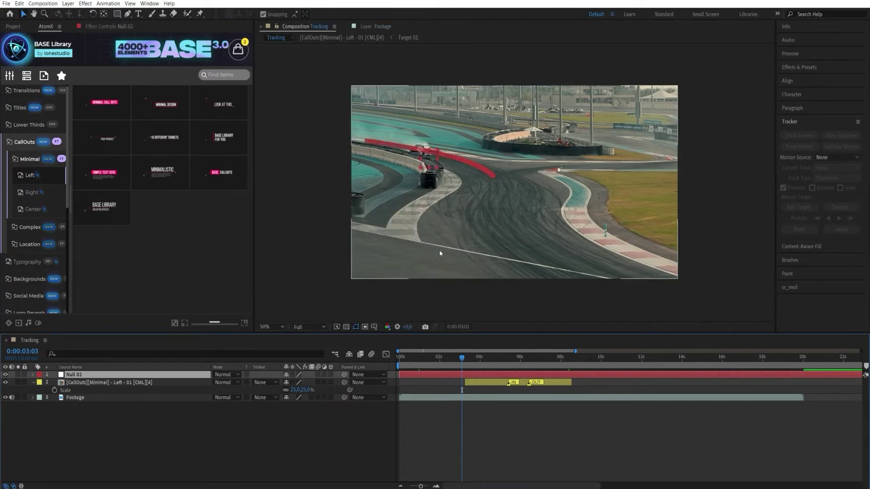
pyautogui.moveTo(462, 364); pyautogui.dragTo(423, 368)
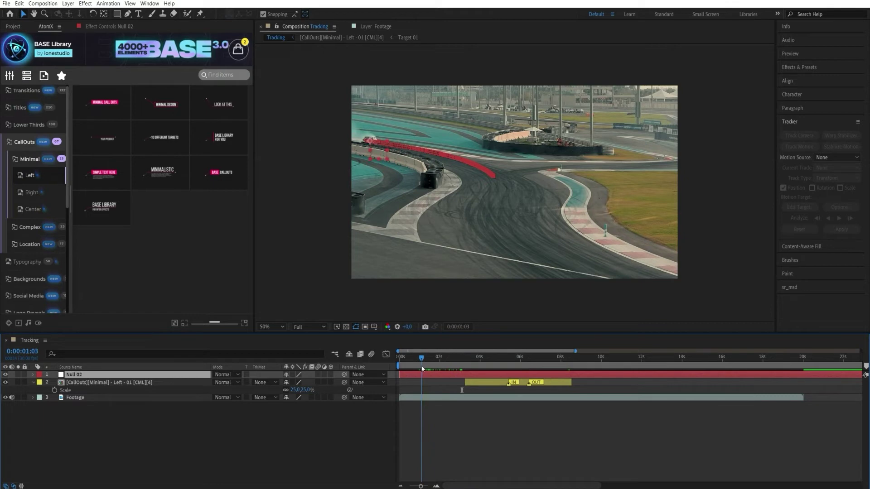
# Step: Move the callout layer to start at 0:00:01:03 and preview it over the footage
pyautogui.moveTo(482, 384); pyautogui.dragTo(450, 387)
pyautogui.press('space')
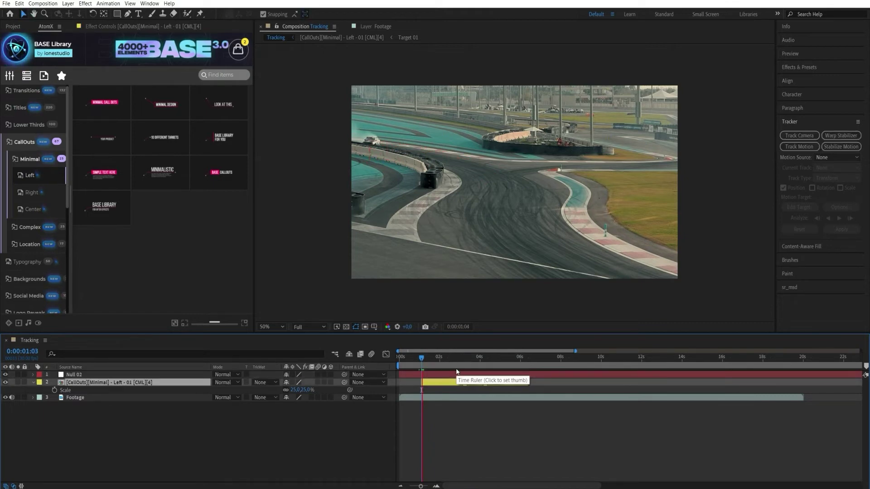
pyautogui.press('space')
# Step: Parent the callout layer to Null 02 at 0:00:01:00 and play back the attached motion
pyautogui.click(379, 384)
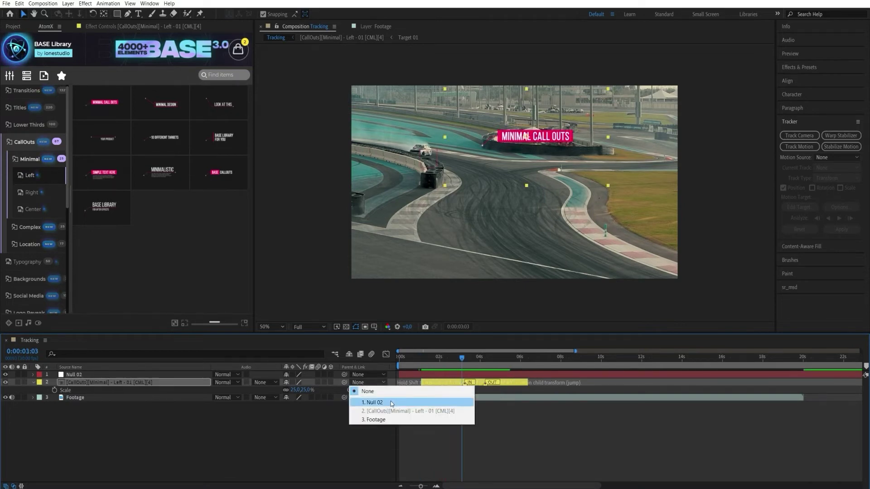
pyautogui.click(419, 366)
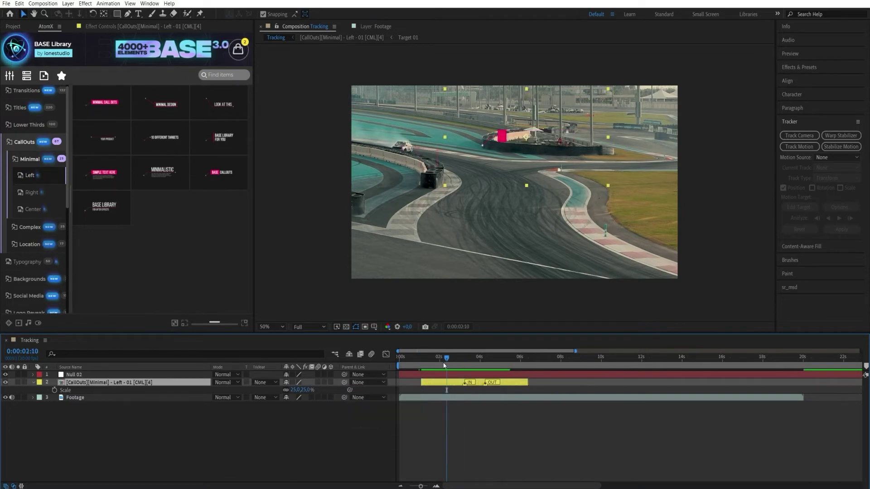
pyautogui.click(379, 383)
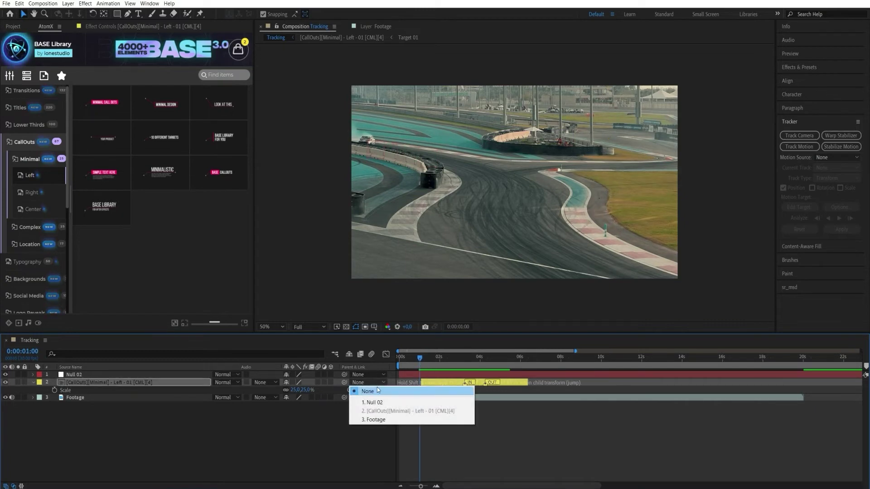
pyautogui.click(363, 404)
pyautogui.press('space')
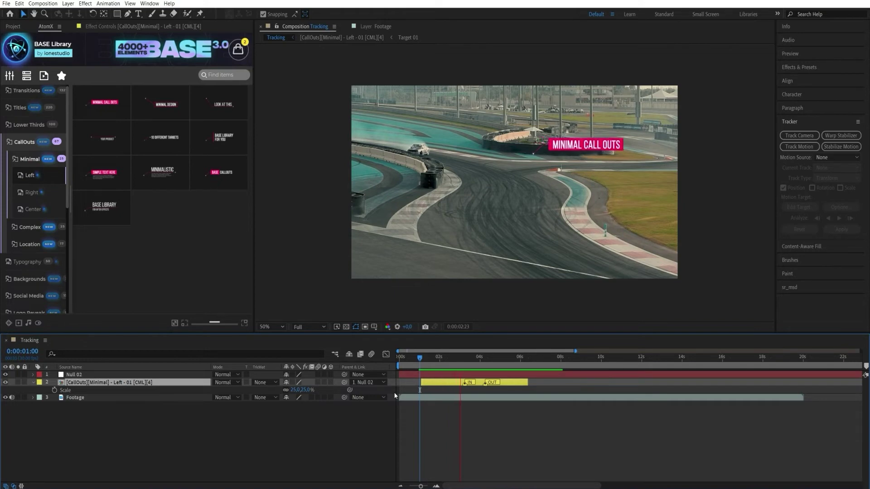
pyautogui.press('space')
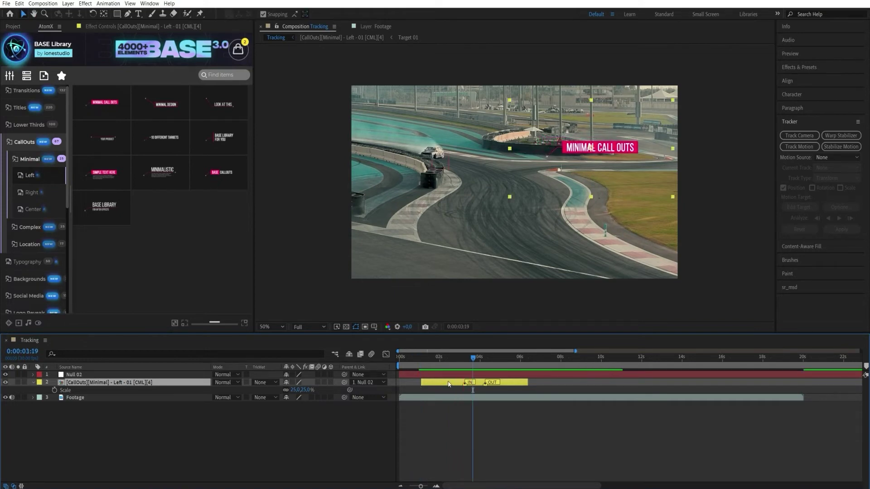
# Step: Move the callout closer to the car at 0:00:03:19 and preview it from 0:00:01:09
pyautogui.moveTo(569, 172); pyautogui.dragTo(471, 158)
pyautogui.press('Return')
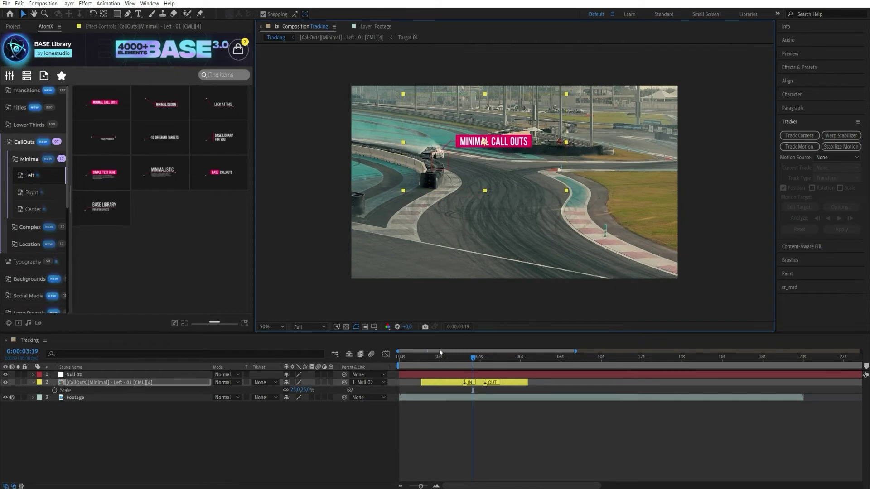
pyautogui.moveTo(455, 359); pyautogui.dragTo(426, 358)
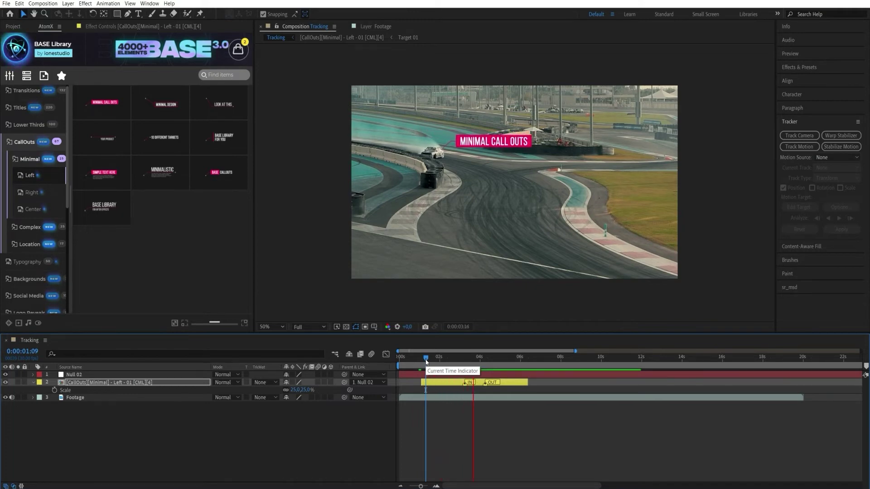
pyautogui.press('space')
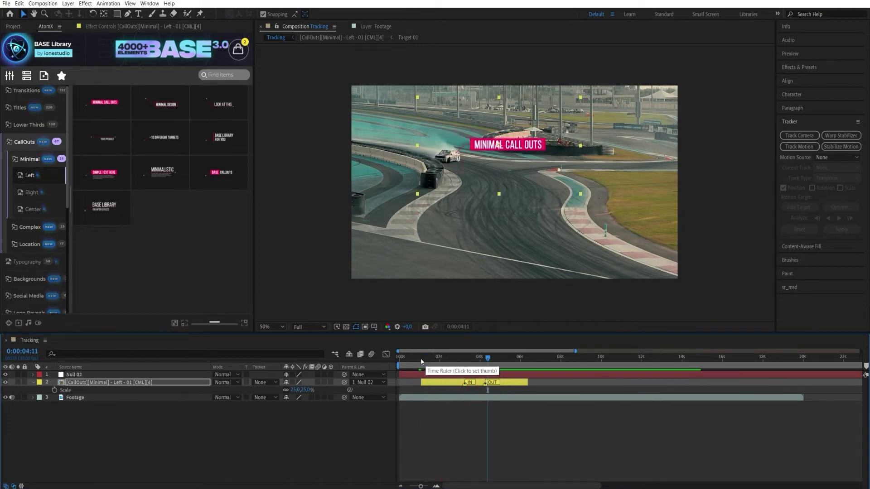
# Step: Change the text of the callout layer to SPORTCAR
pyautogui.click(159, 384)
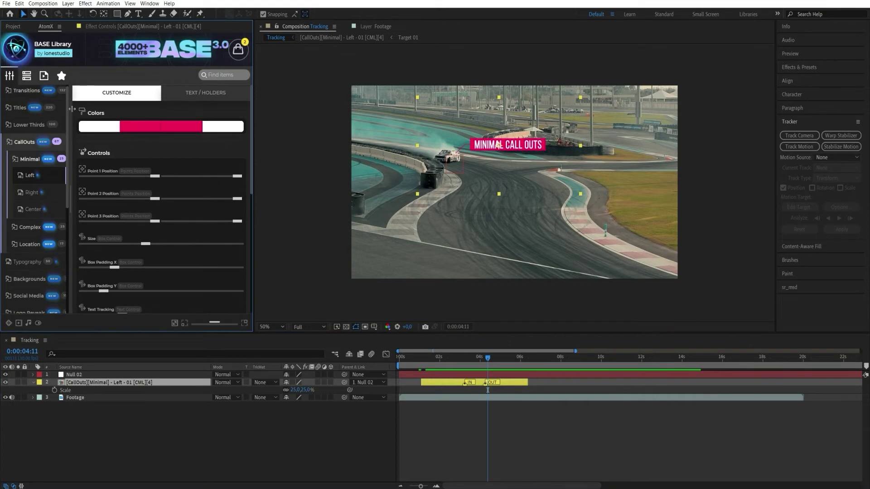
pyautogui.click(221, 99)
pyautogui.moveTo(137, 113); pyautogui.dragTo(67, 107)
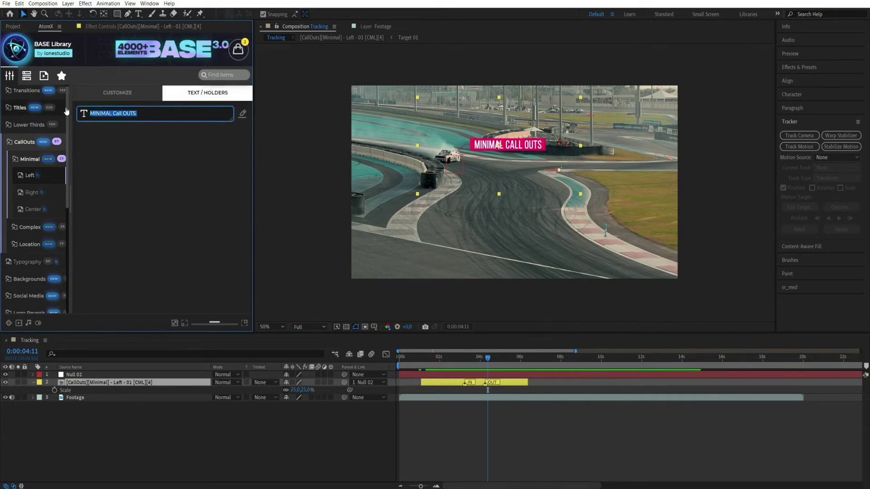
pyautogui.write('S')
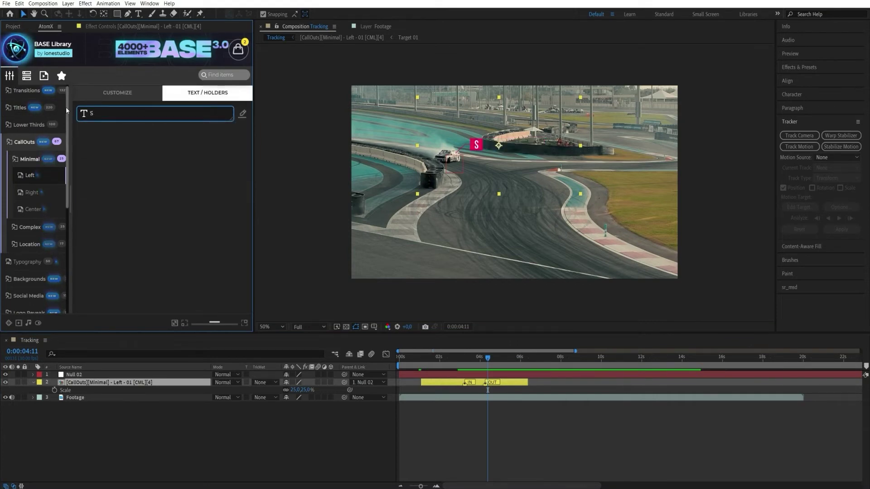
pyautogui.write('POR')
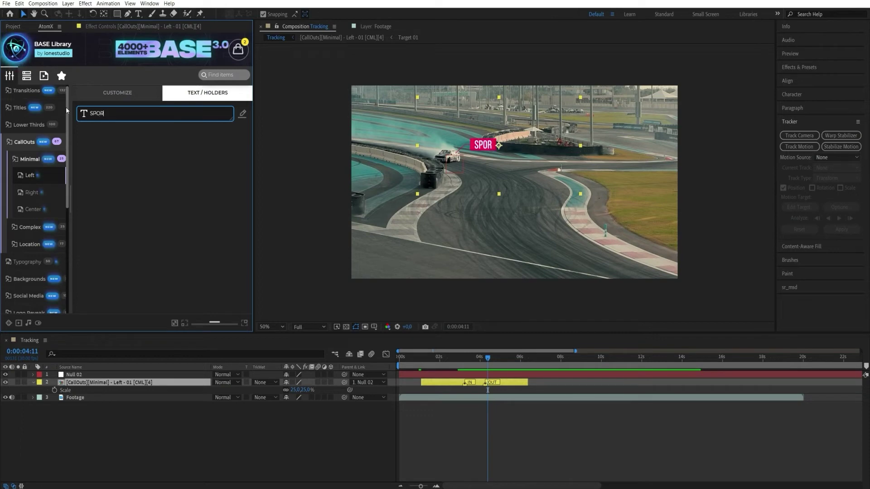
pyautogui.write('TCAR')
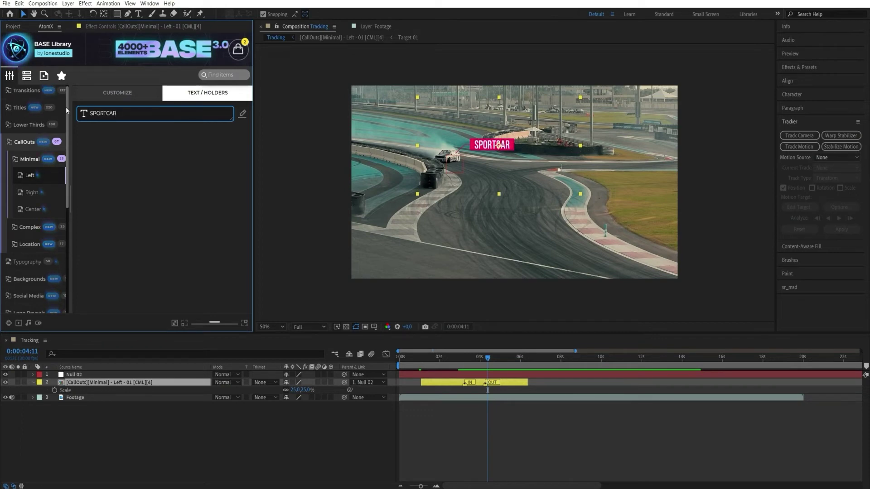
# Step: Play back the Tracking composition from 0:00:01:15 to check how the SPORTCAR callout follows the car
pyautogui.moveTo(442, 358); pyautogui.dragTo(430, 373)
pyautogui.press('space')
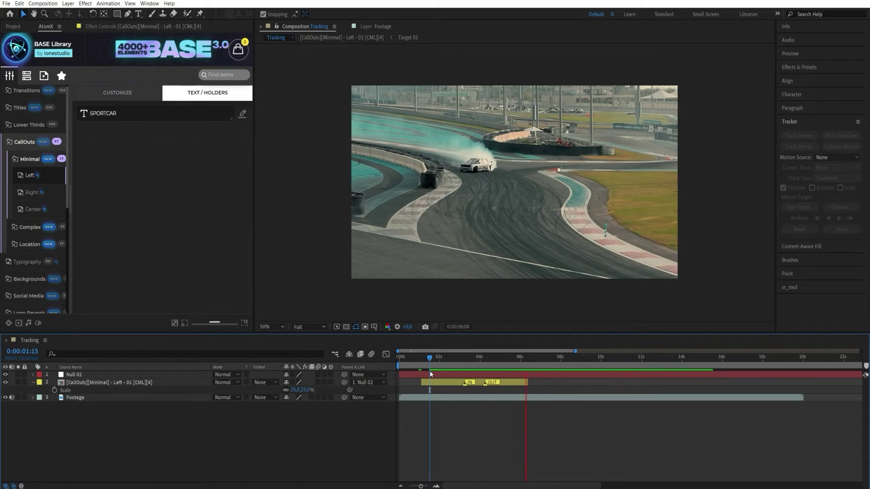
pyautogui.click(467, 366)
pyautogui.moveTo(467, 366); pyautogui.dragTo(419, 376)
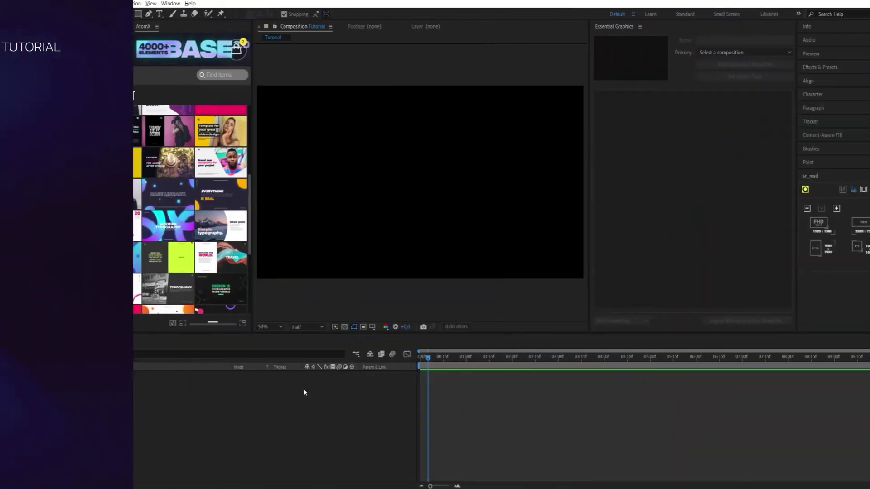
# Step: Add the Typography 26 item to the Tutorial composition and preview its animation up to 0:00:04:07
pyautogui.moveTo(152, 210)
pyautogui.click(149, 206)
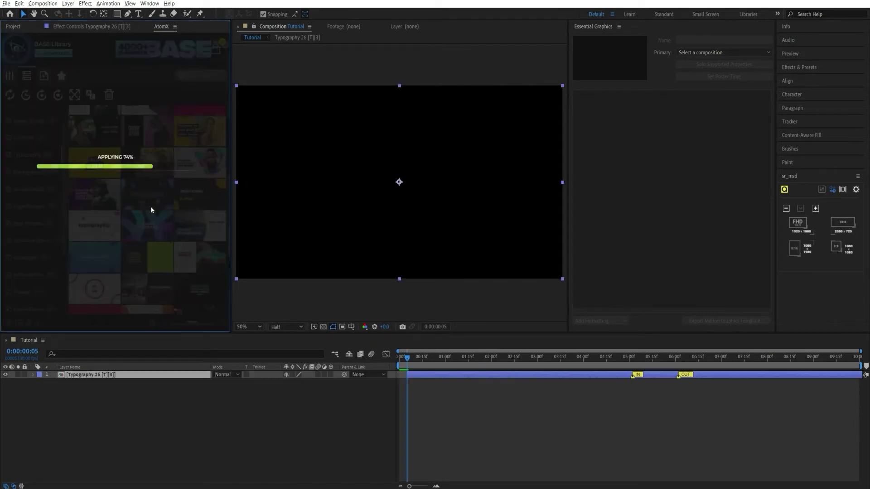
pyautogui.moveTo(439, 362); pyautogui.dragTo(595, 365)
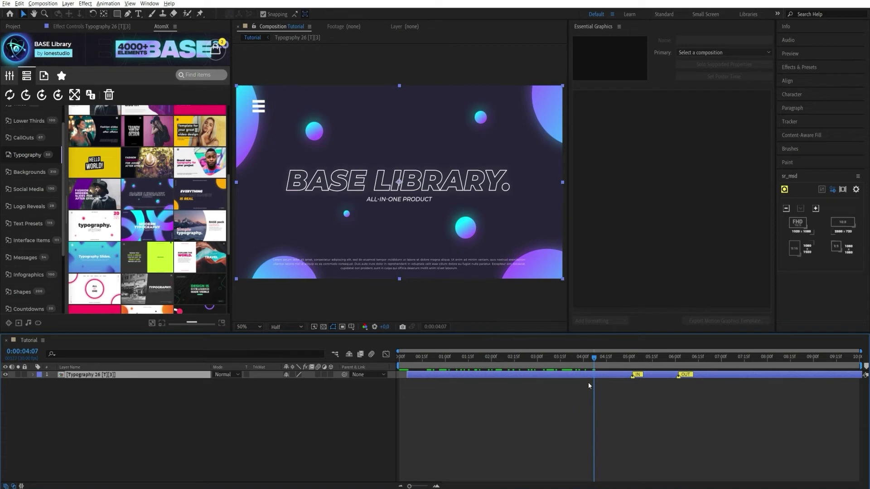
# Step: Set the Tutorial composition's width to 3840 px
pyautogui.click(262, 401)
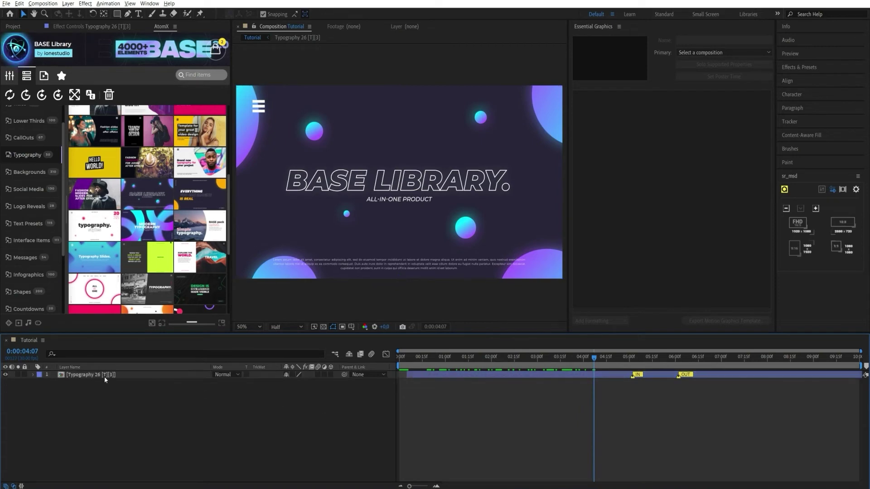
pyautogui.rightClick(32, 341)
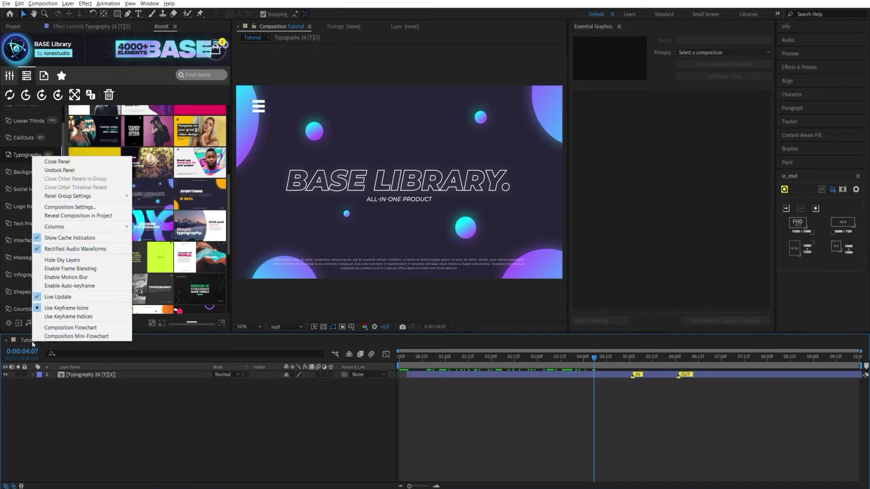
pyautogui.click(71, 208)
pyautogui.click(275, 175)
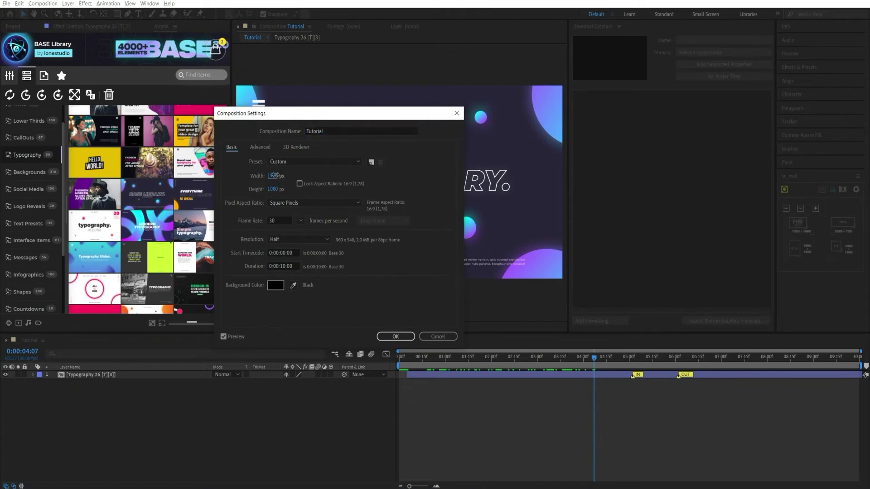
pyautogui.write('38')
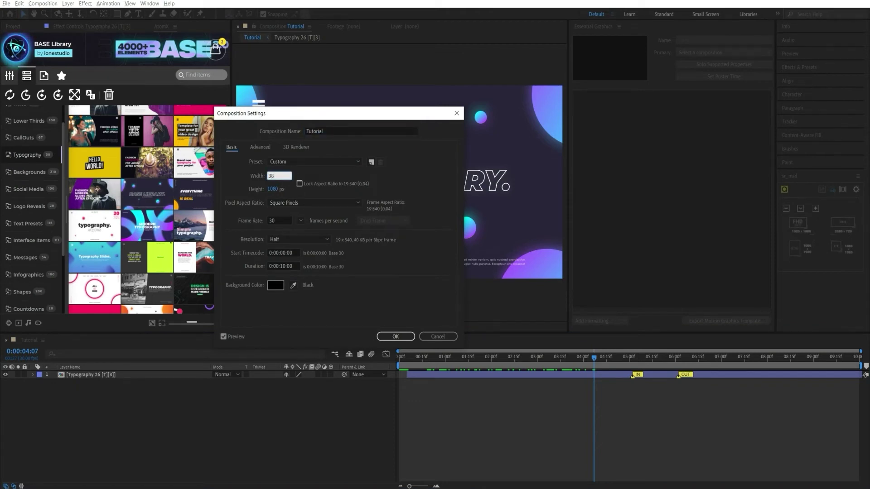
pyautogui.click(395, 337)
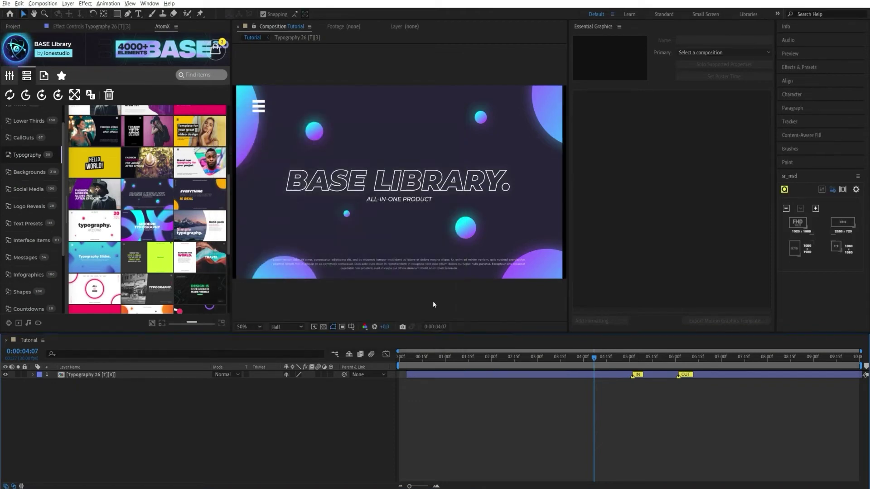
# Step: Open the Typography 26 composition and set its width to 3840 px to match the Tutorial composition
pyautogui.scroll(-1, 425, 222)
pyautogui.doubleClick(112, 375)
pyautogui.rightClick(104, 342)
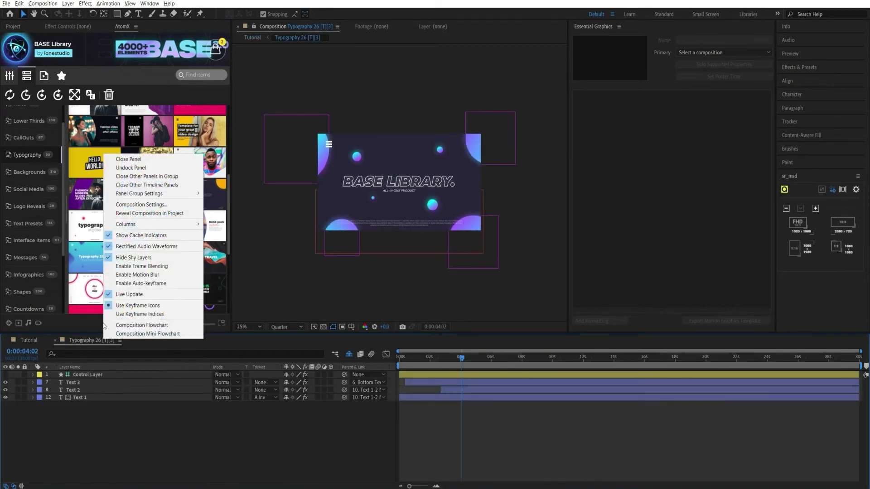
pyautogui.click(136, 212)
pyautogui.click(273, 175)
pyautogui.write('3650')
pyautogui.press('Return')
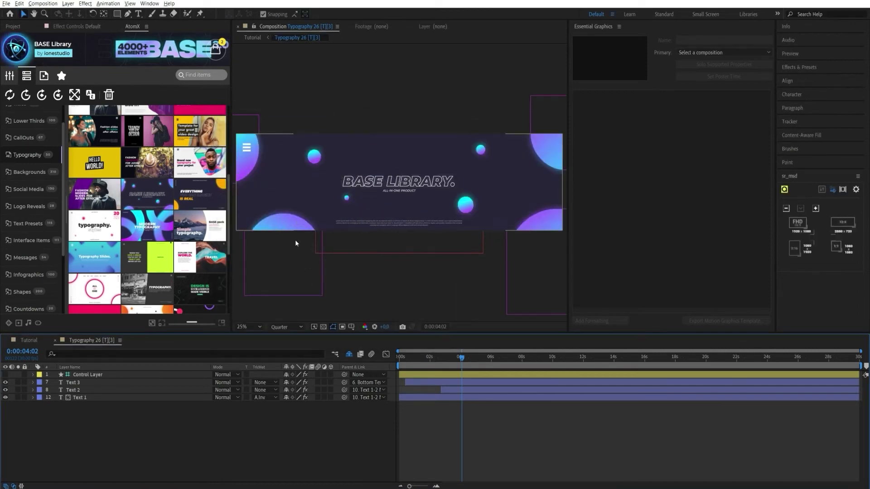
# Step: Return to the Tutorial composition and reduce its width to about twice its height
pyautogui.click(33, 339)
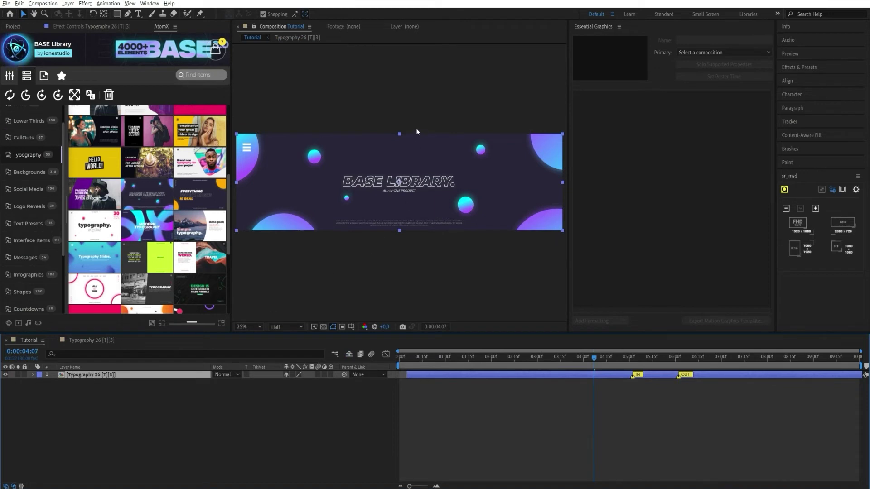
pyautogui.click(170, 438)
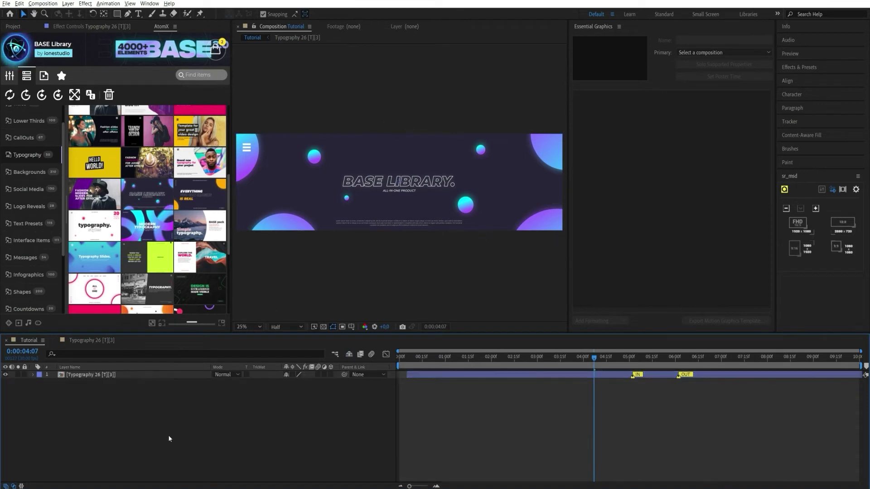
pyautogui.rightClick(30, 342)
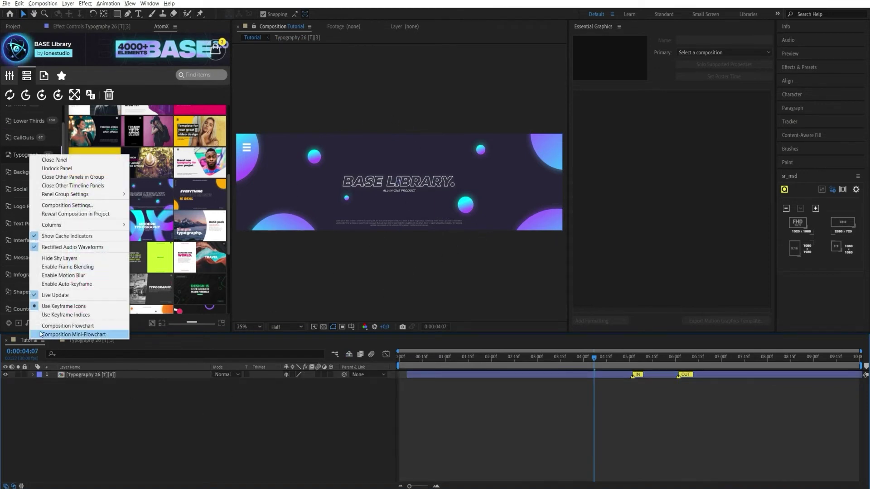
pyautogui.click(72, 207)
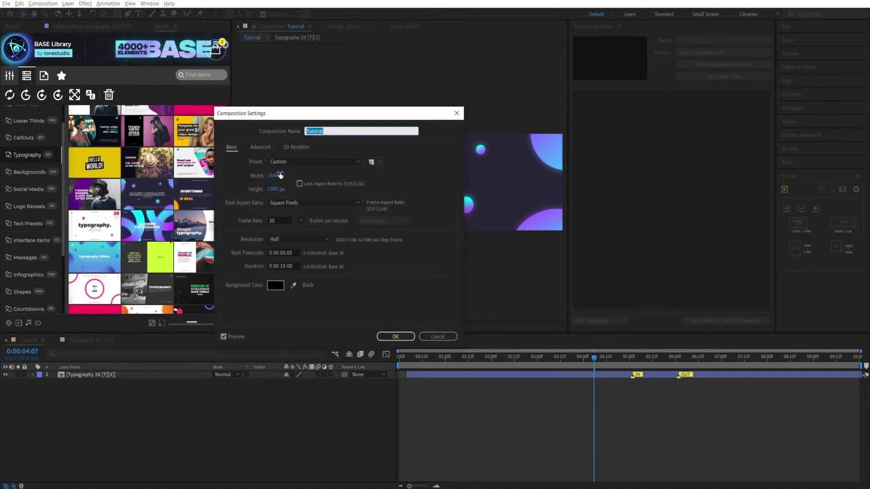
pyautogui.click(274, 175)
pyautogui.write('3640')
pyautogui.press('Return')
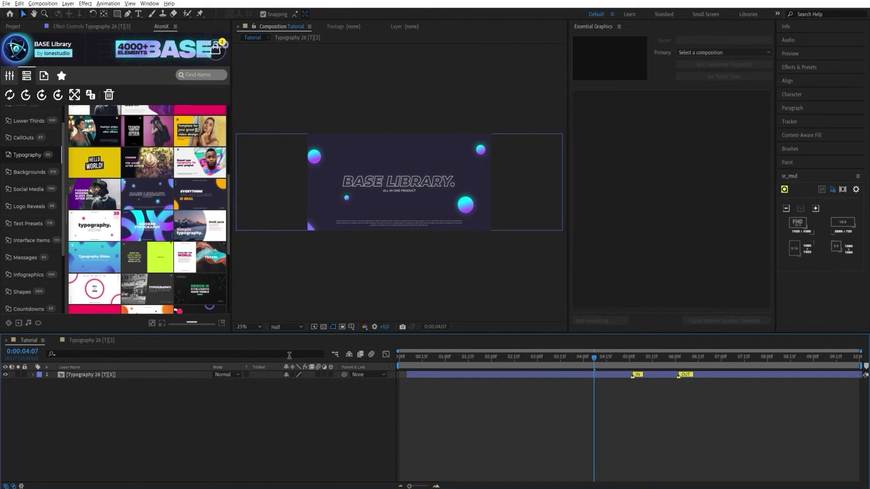
# Step: Fit the Typography 26 layer to the Tutorial composition with AtomX's Resize Items tool and run Remove Unused
pyautogui.click(131, 374)
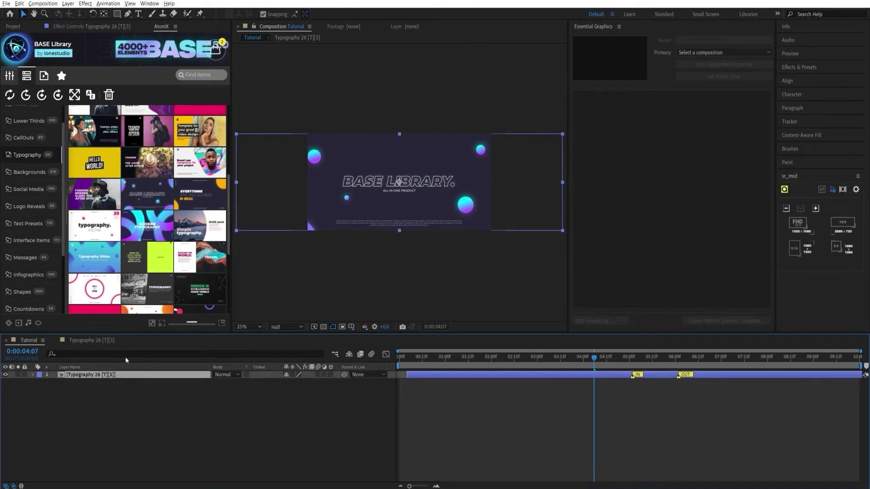
pyautogui.click(27, 76)
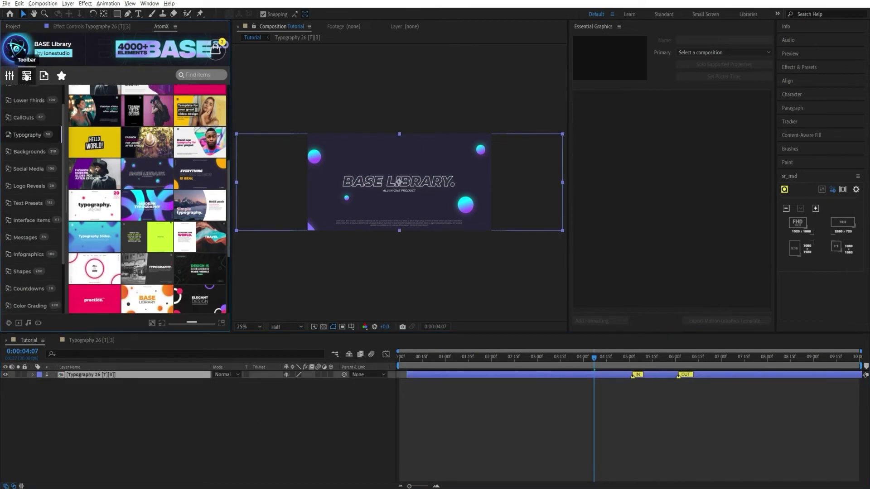
pyautogui.click(27, 76)
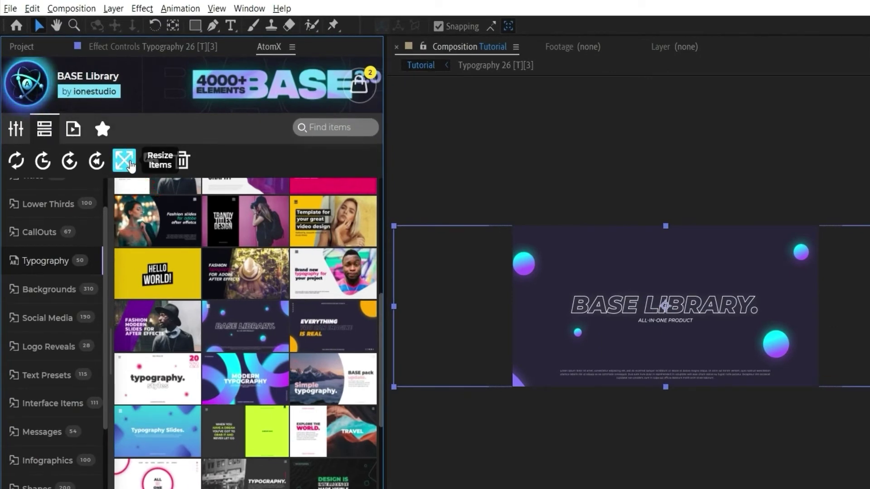
pyautogui.click(131, 162)
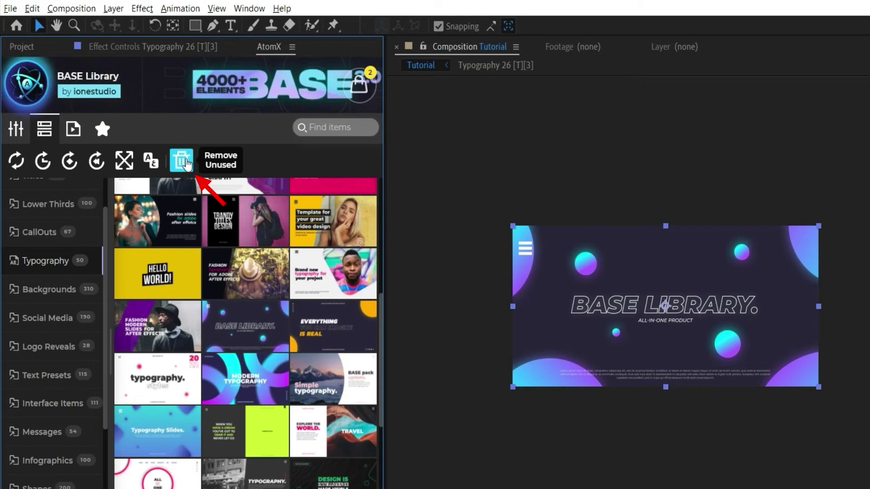
pyautogui.click(182, 161)
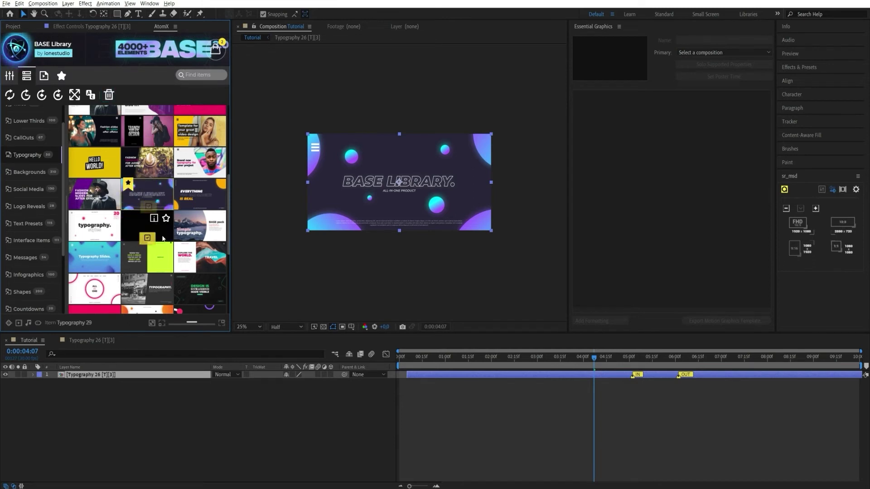
# Step: Browse the Logo Reveals and CallOuts categories in the AtomX library and open the favorites
pyautogui.click(30, 206)
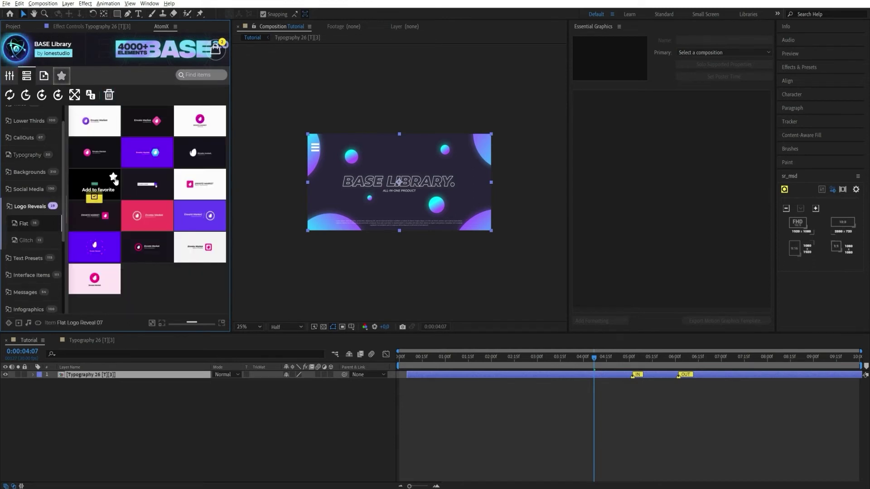
pyautogui.click(24, 138)
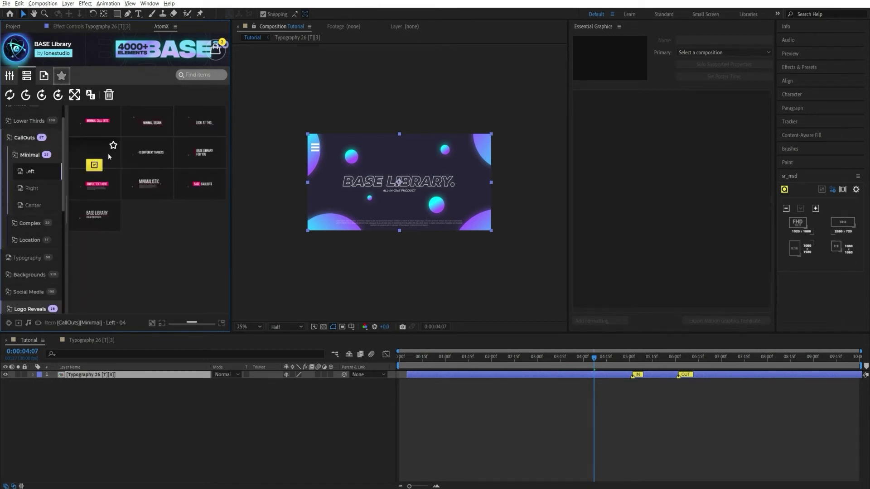
pyautogui.click(62, 76)
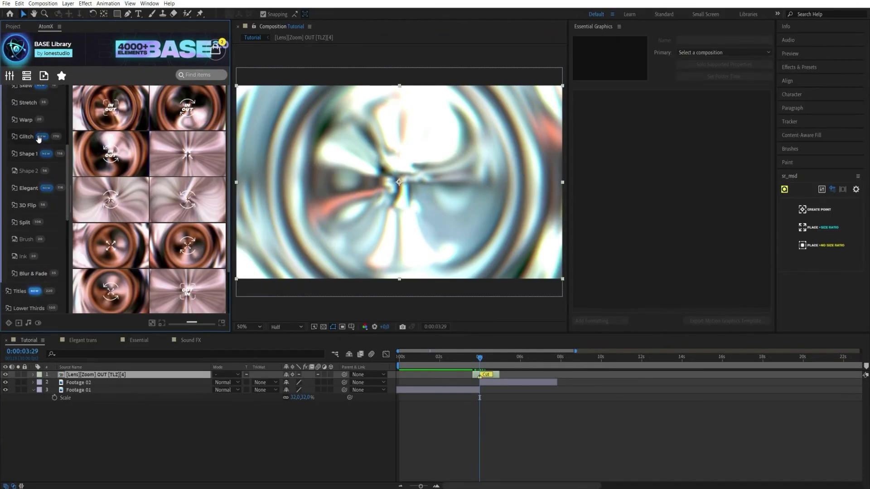
# Step: Apply the Glitch Blocks Hard 05 transition from the AtomX library at the cut in the Tutorial composition
pyautogui.click(38, 138)
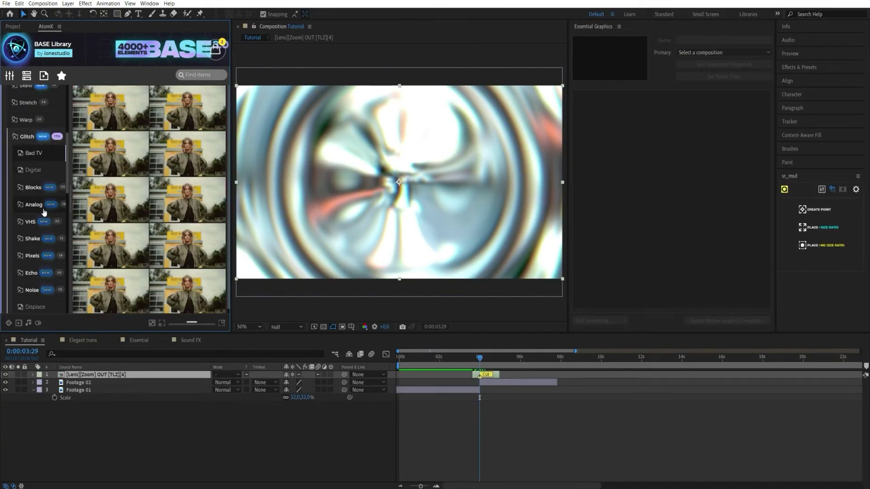
pyautogui.click(33, 187)
pyautogui.moveTo(120, 207)
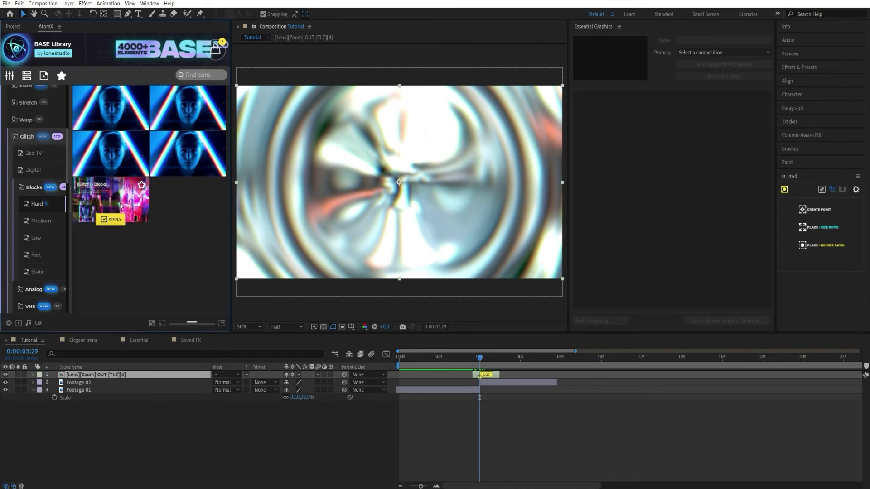
pyautogui.click(113, 220)
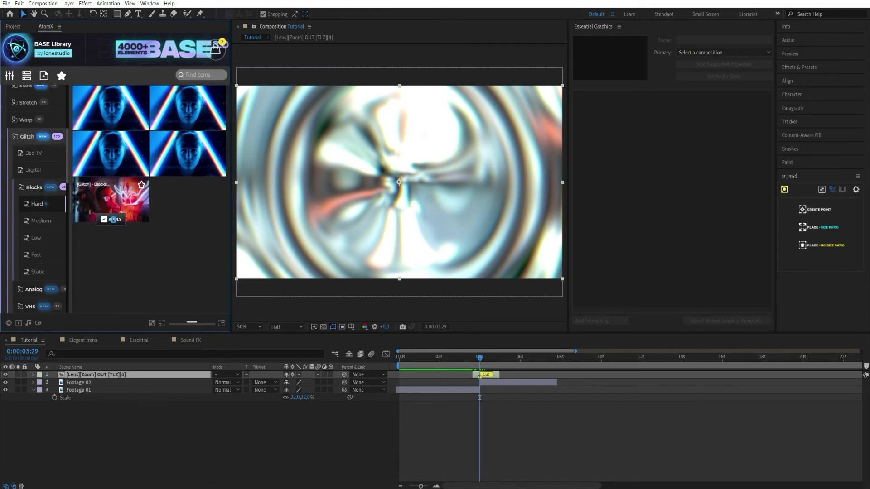
# Step: Move the Glitch Blocks Hard layer below the Lens Zoom OUT layer and preview the combined transition from just before the cut
pyautogui.click(470, 368)
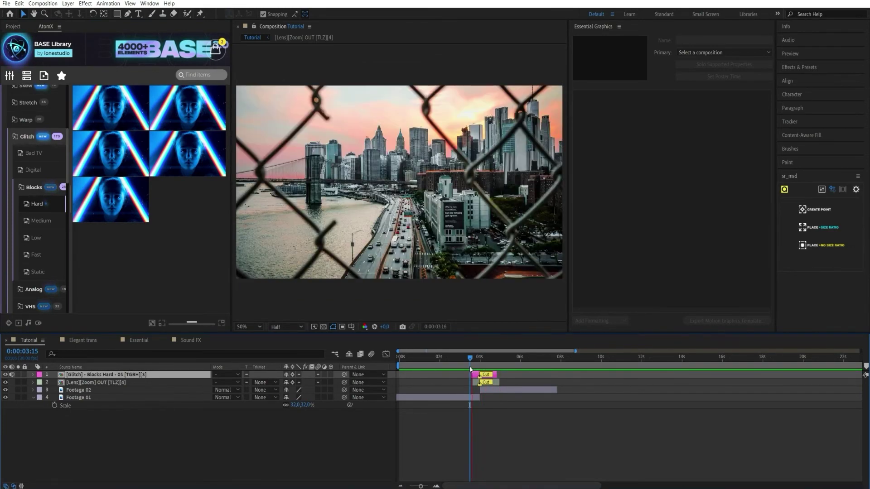
pyautogui.click(97, 375)
pyautogui.moveTo(98, 375); pyautogui.dragTo(108, 389)
pyautogui.press('space')
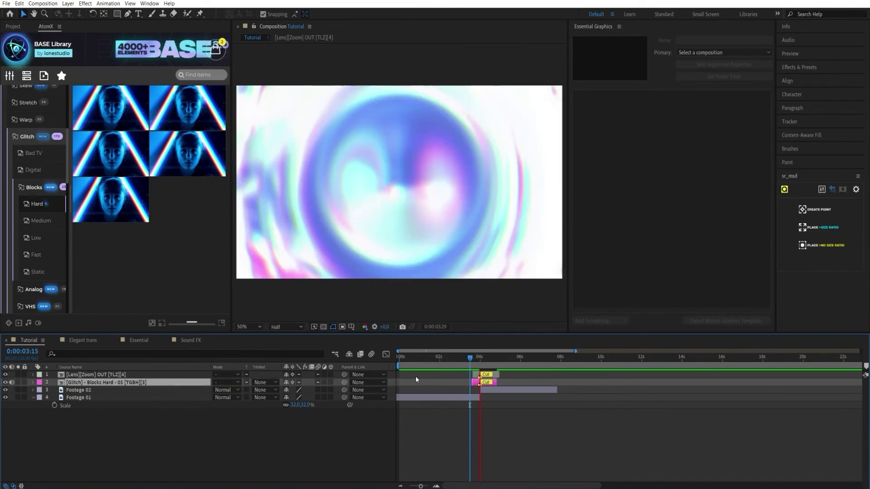
pyautogui.click(476, 359)
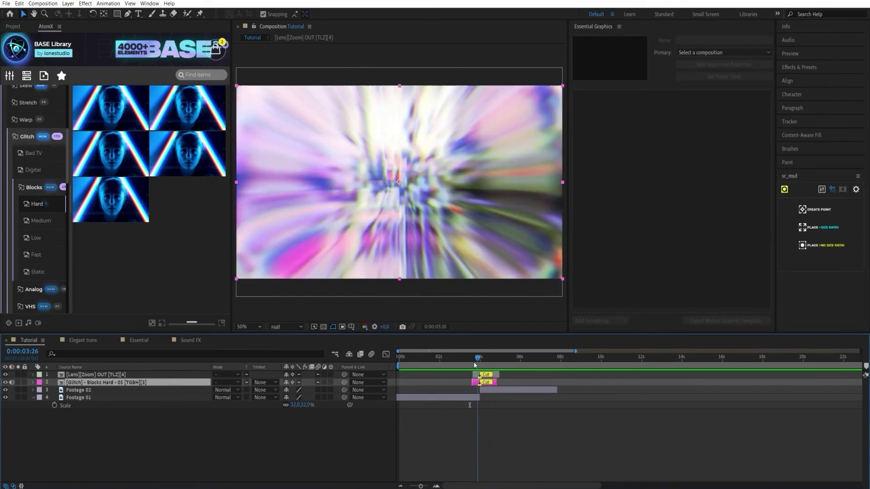
pyautogui.click(469, 365)
pyautogui.press('space')
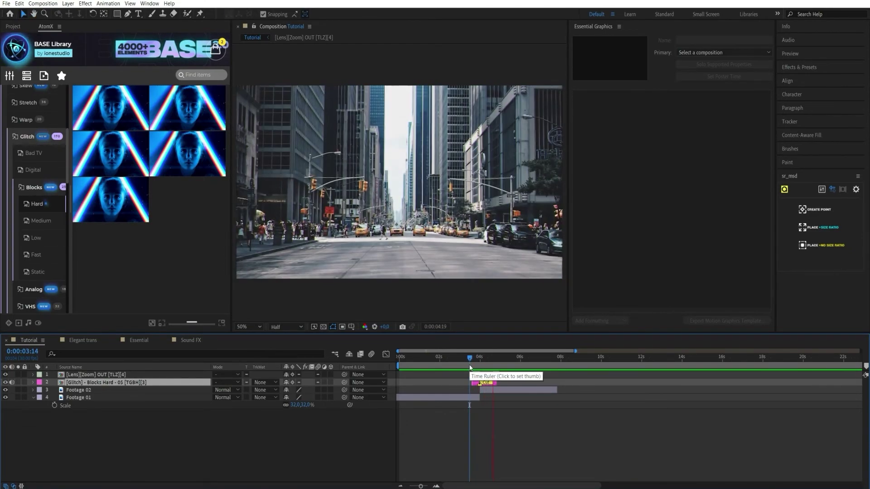
pyautogui.press('space')
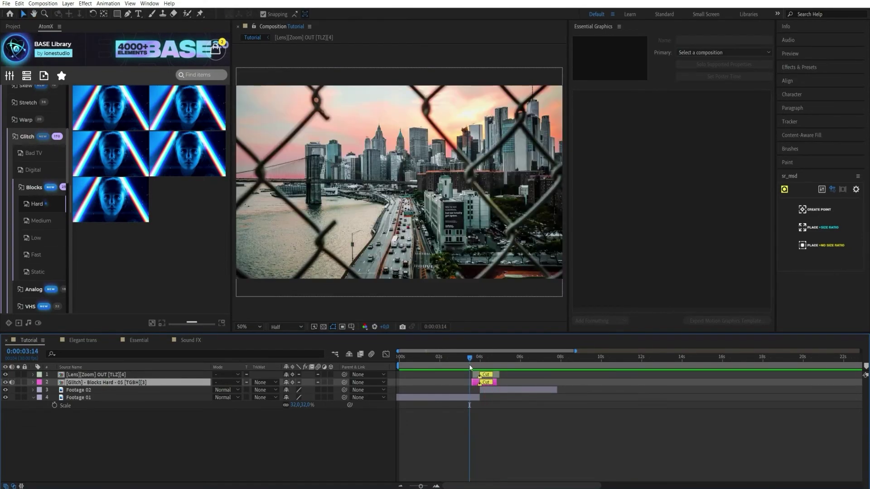
# Step: Open the Elegant Double Line - Right composition nested in Elegant trans's Footage 02 and preview its transition
pyautogui.click(88, 340)
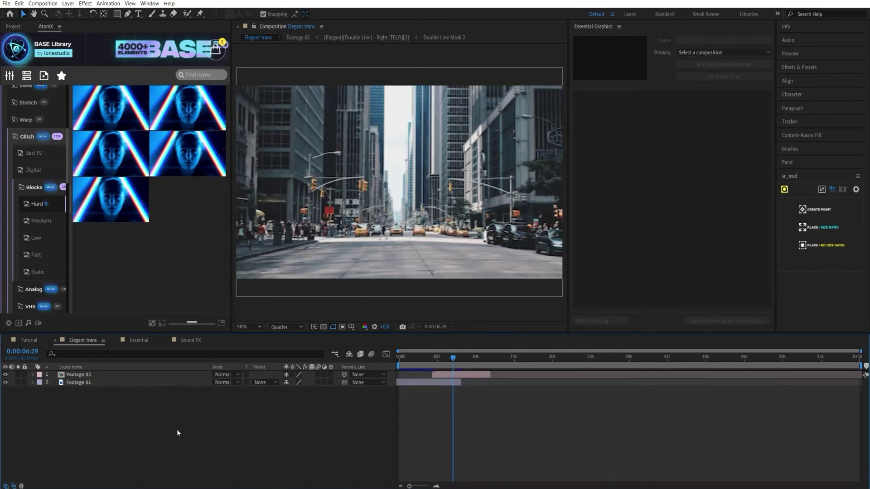
pyautogui.doubleClick(85, 376)
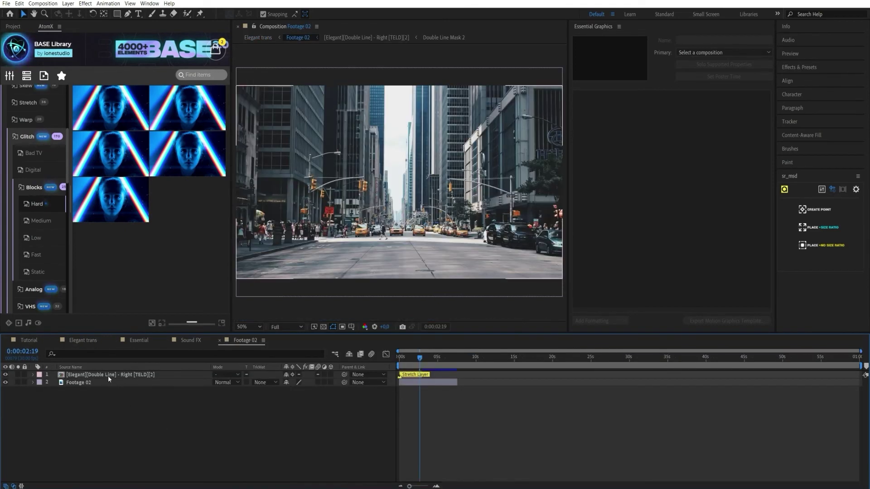
pyautogui.doubleClick(102, 374)
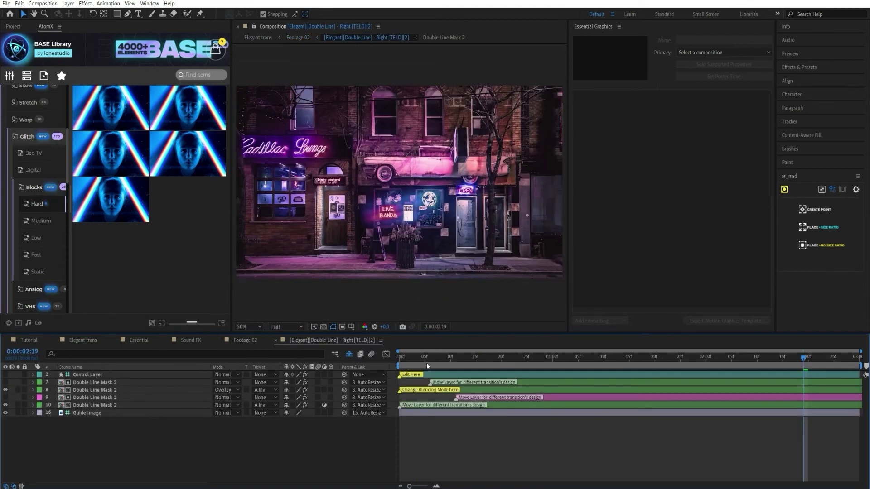
pyautogui.press('space')
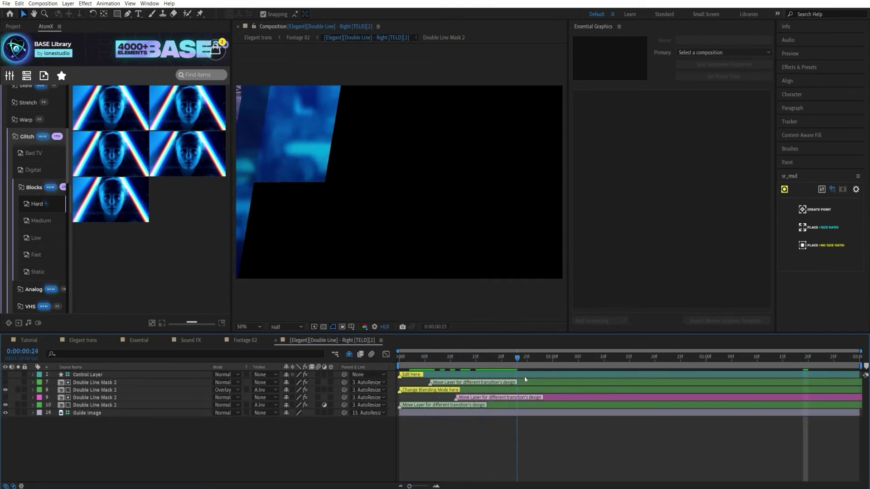
pyautogui.press('space')
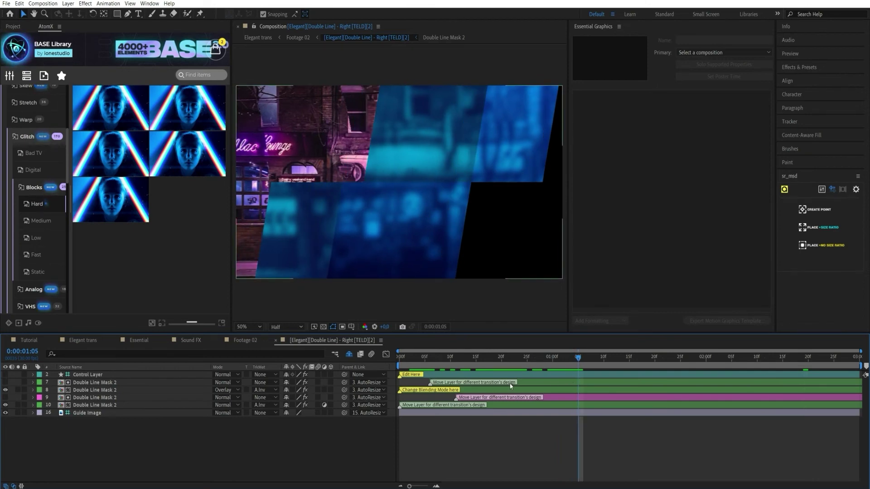
# Step: Shift the uppermost and lowest Double Line Mask 2 layers a few frames later to vary the transition's design
pyautogui.moveTo(523, 381)
pyautogui.mouseDown()
pyautogui.moveTo(553, 380)
pyautogui.moveTo(534, 383)
pyautogui.moveTo(532, 404)
pyautogui.moveTo(518, 407)
pyautogui.moveTo(550, 404)
pyautogui.mouseUp()
pyautogui.moveTo(525, 358); pyautogui.dragTo(578, 370)
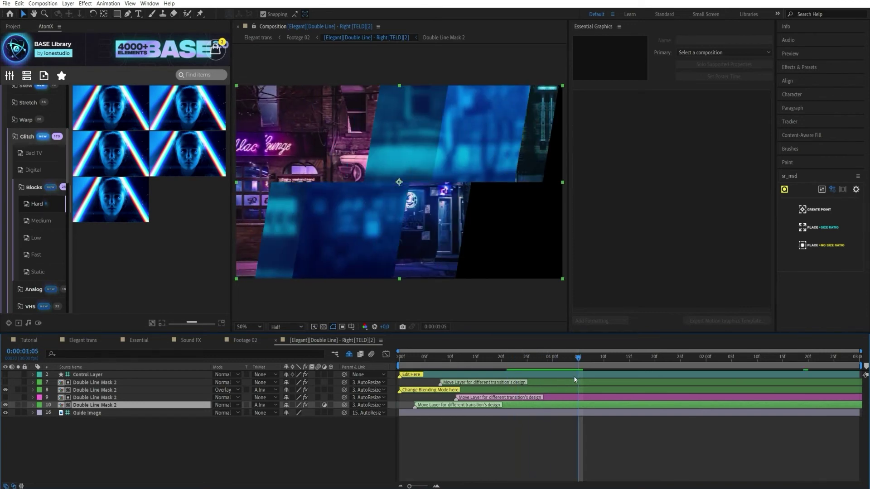
pyautogui.click(111, 384)
# Step: Try several blending modes, including Darken, Dissolve and Hard Mix, on the Double Line Mask 2 layer marked Change Blending Mode here
pyautogui.click(97, 390)
pyautogui.click(227, 390)
pyautogui.click(240, 148)
pyautogui.click(226, 390)
pyautogui.click(240, 134)
pyautogui.click(226, 390)
pyautogui.click(245, 45)
pyautogui.click(227, 390)
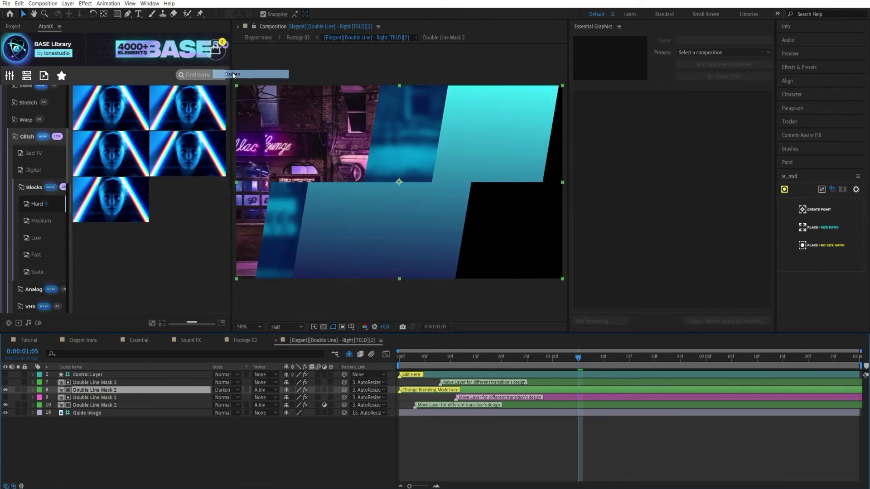
pyautogui.click(232, 74)
pyautogui.click(233, 387)
pyautogui.click(241, 64)
pyautogui.click(226, 390)
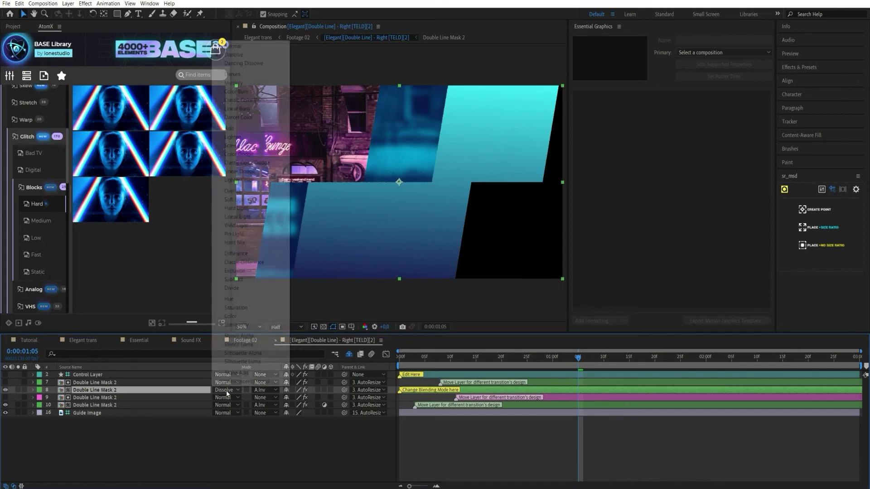
pyautogui.click(233, 242)
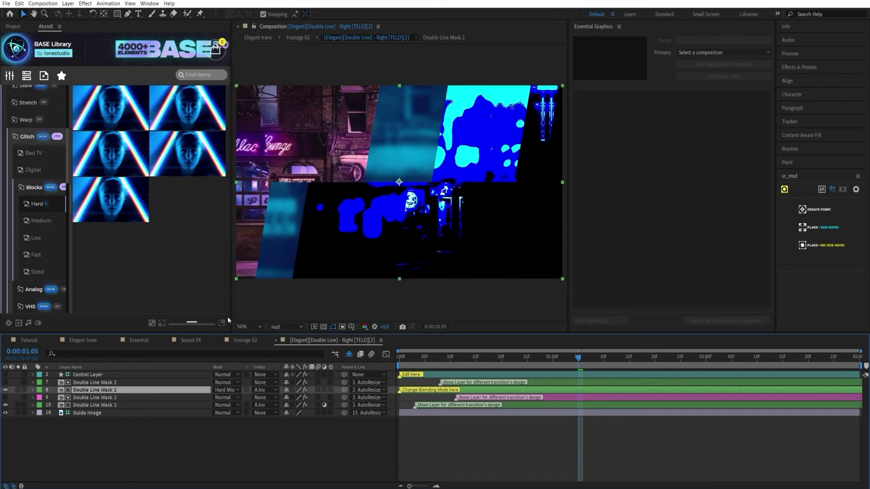
# Step: Set the blending mode of the marked Double Line Mask 2 layer to Add and deselect the layer
pyautogui.hotkey('shift', '-')
pyautogui.hotkey('shift', '-')
pyautogui.hotkey('shift', '-')
pyautogui.hotkey('shift', '-')
pyautogui.hotkey('shift', '-')
pyautogui.hotkey('shift', '-')
pyautogui.hotkey('shift', '-')
pyautogui.hotkey('shift', '-')
pyautogui.hotkey('shift', '-')
pyautogui.hotkey('shift', '-')
pyautogui.hotkey('shift', '-')
pyautogui.hotkey('shift', '-')
pyautogui.hotkey('shift', '-')
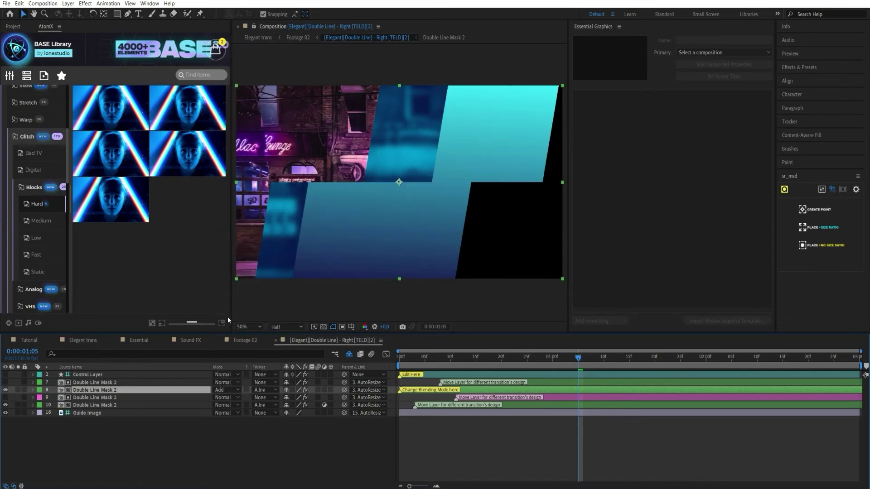
pyautogui.click(280, 445)
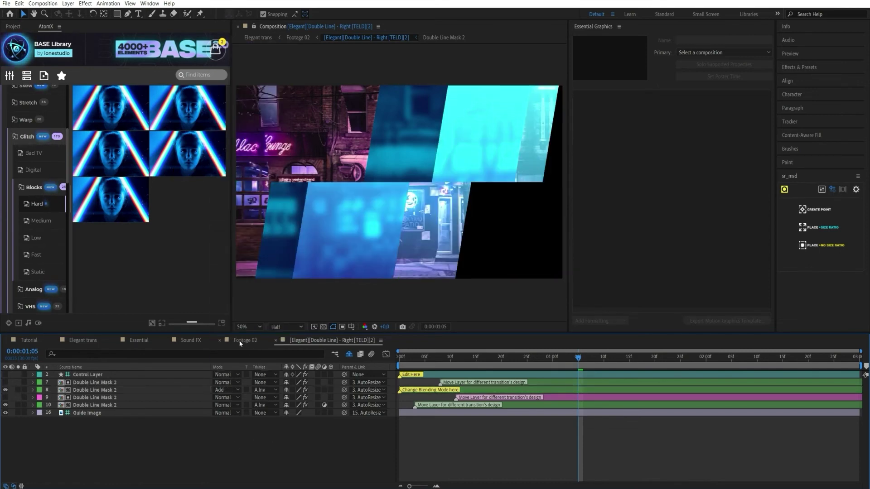
# Step: Close the two nested compositions and preview the customized transition in the Elegant trans composition
pyautogui.click(223, 341)
pyautogui.click(223, 341)
pyautogui.click(139, 340)
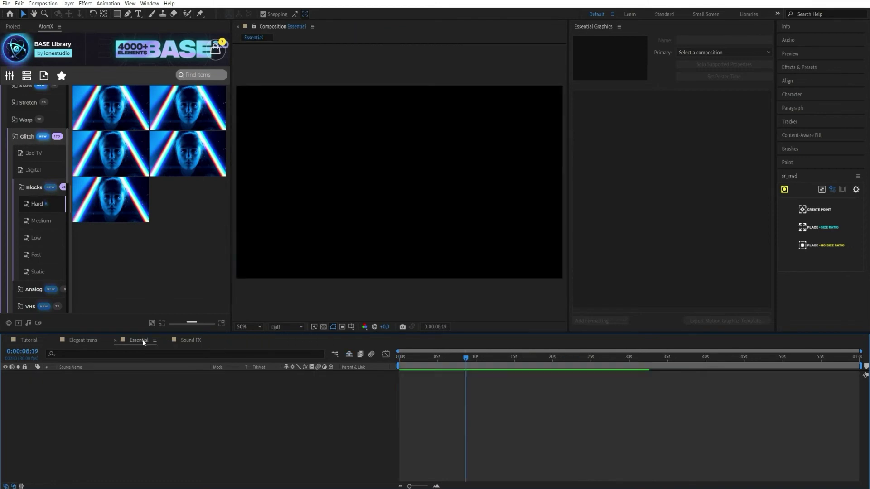
pyautogui.click(83, 340)
pyautogui.click(435, 361)
pyautogui.press('space')
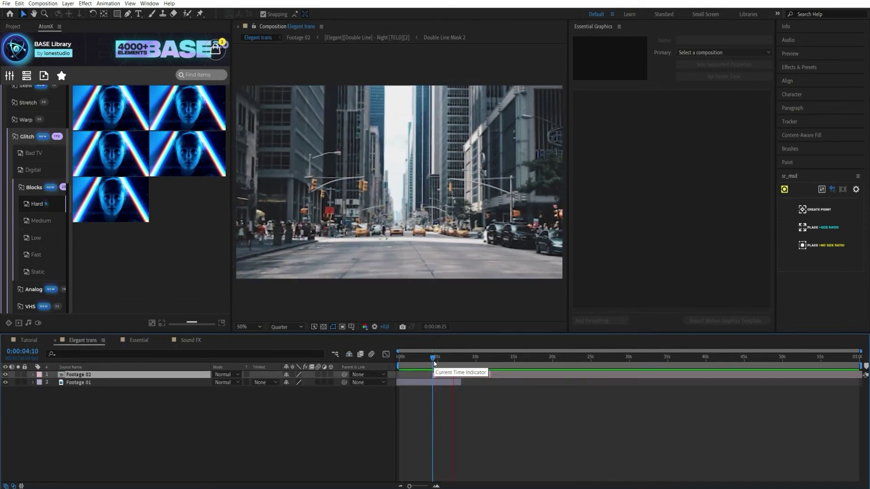
pyautogui.press('space')
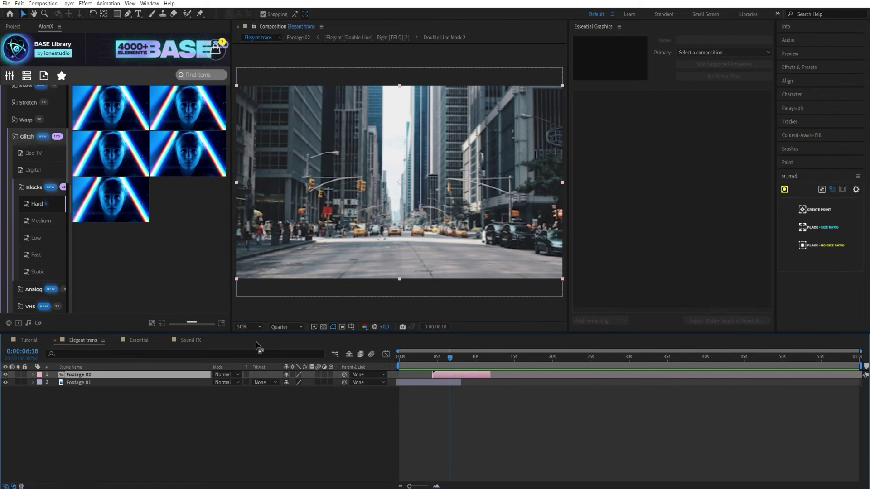
# Step: Open the Essential composition and show the Buttons category of Interface Items in the AtomX library
pyautogui.click(139, 340)
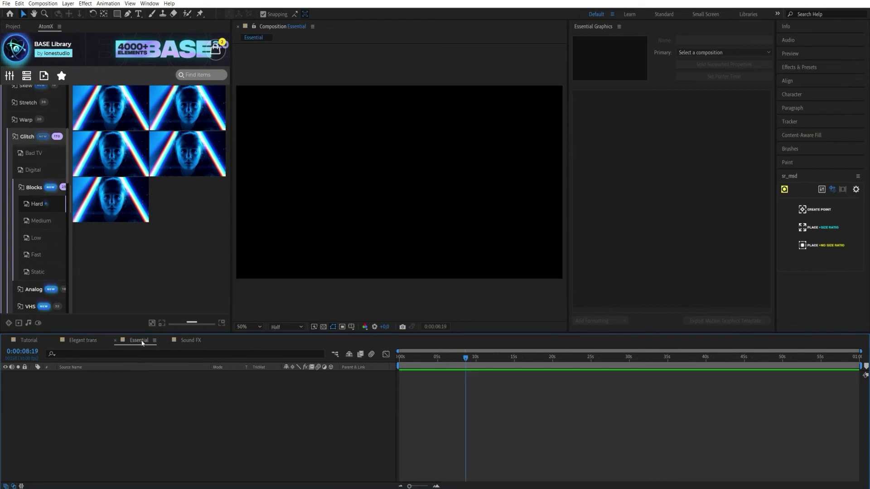
pyautogui.scroll(5, 36, 177)
pyautogui.click(37, 91)
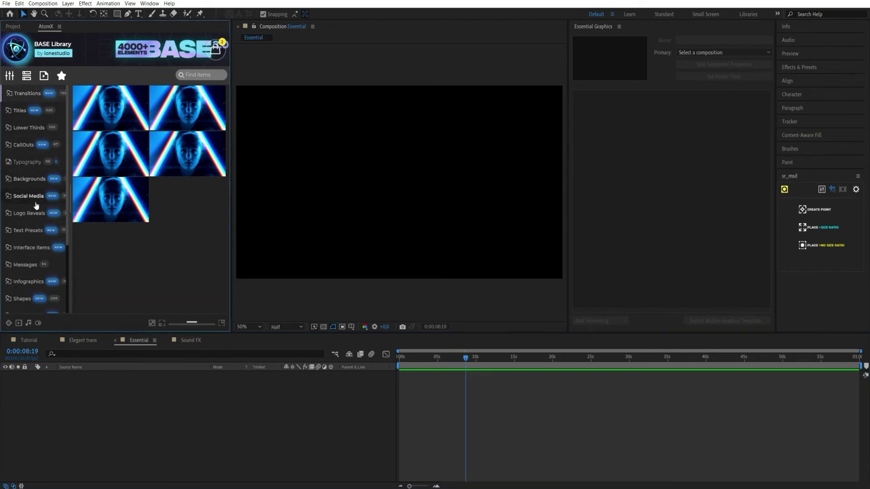
pyautogui.scroll(-3, 37, 217)
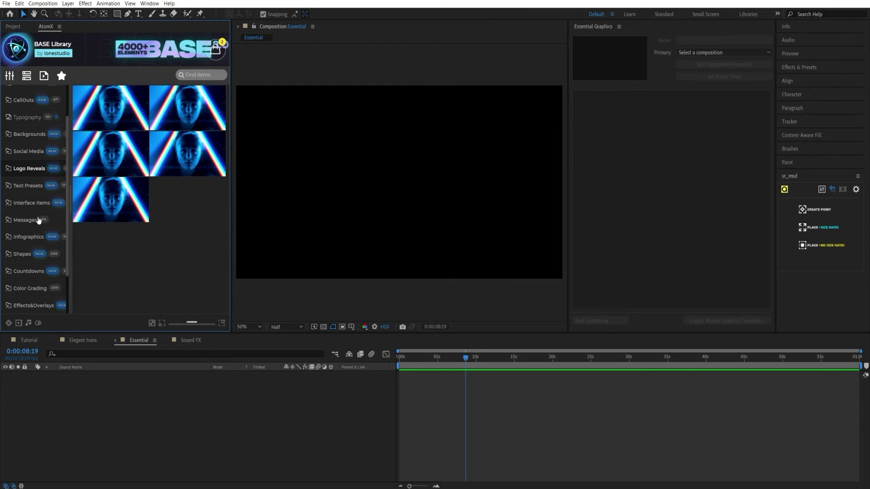
pyautogui.click(39, 203)
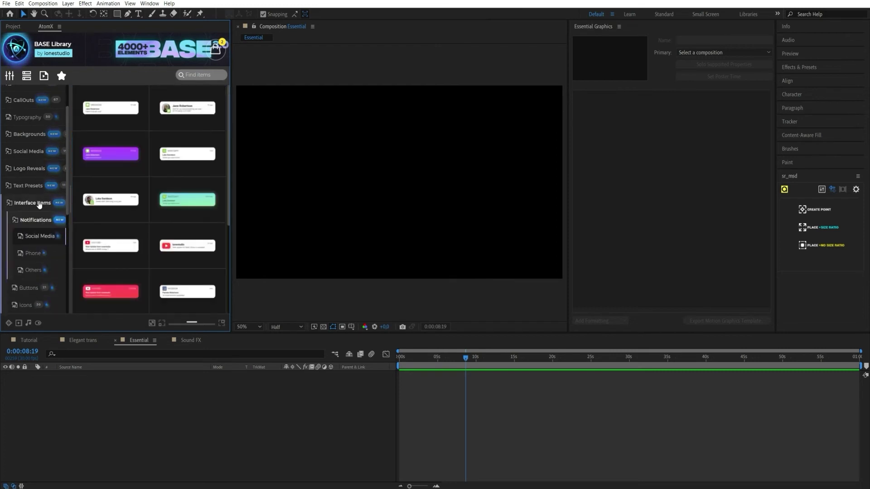
pyautogui.scroll(-2, 37, 214)
pyautogui.click(39, 245)
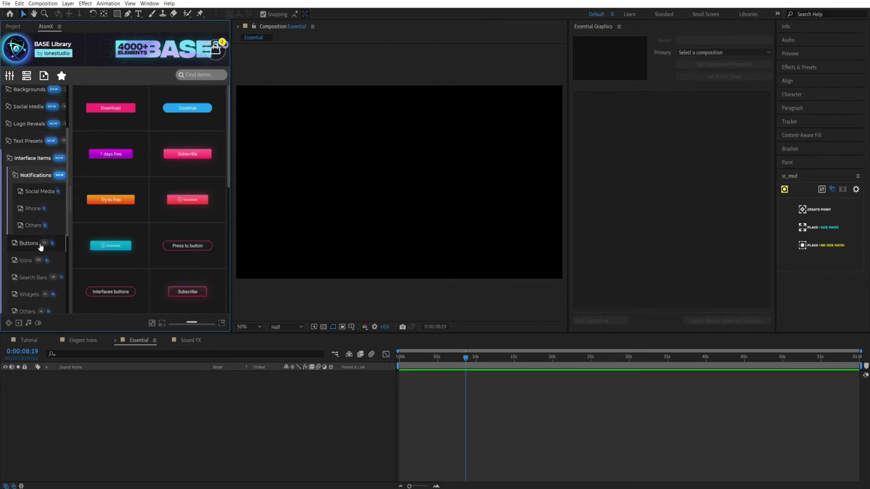
# Step: Apply the Try to free button (Buttons 05) and move its layer to start at about 1 second
pyautogui.click(111, 218)
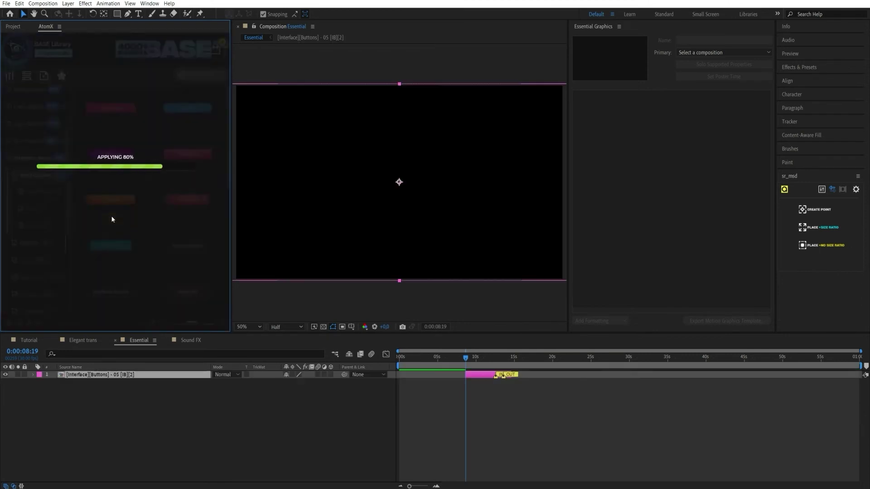
pyautogui.moveTo(482, 375); pyautogui.dragTo(423, 383)
pyautogui.click(419, 357)
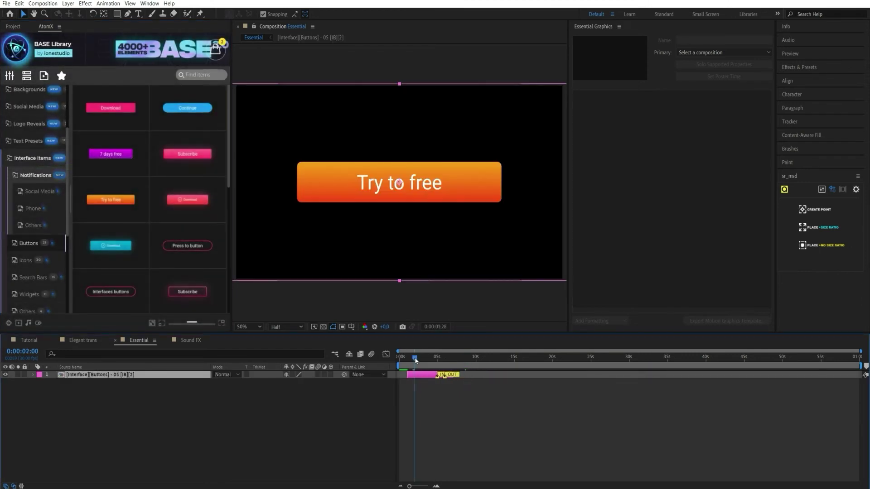
# Step: Open the button's Customizer and change its orange gradient color to bright green (#19F525)
pyautogui.click(22, 76)
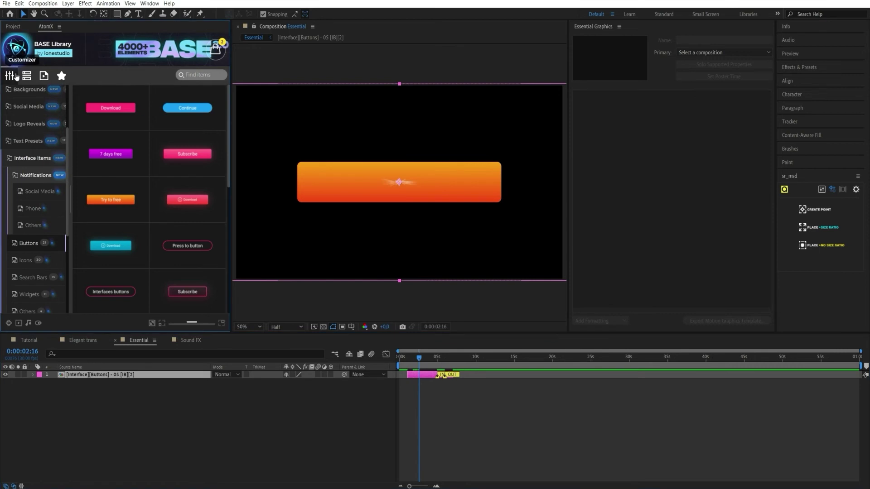
pyautogui.click(417, 359)
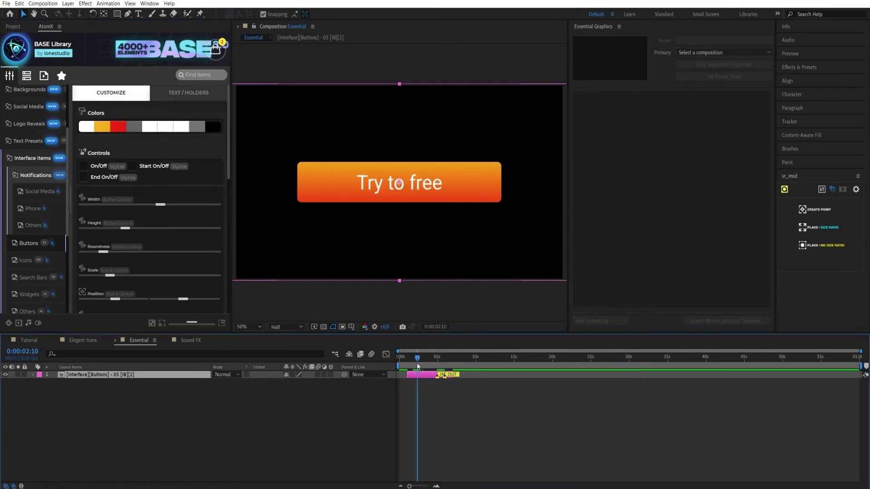
pyautogui.click(102, 128)
pyautogui.moveTo(181, 155); pyautogui.dragTo(181, 161)
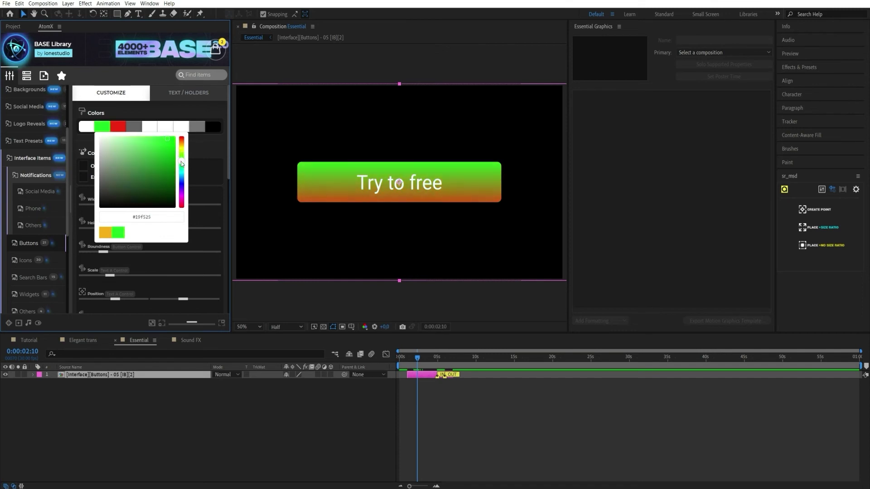
# Step: Change the button's red gradient color, Box A Color 2, to turquoise green (#11F1B5)
pyautogui.click(118, 126)
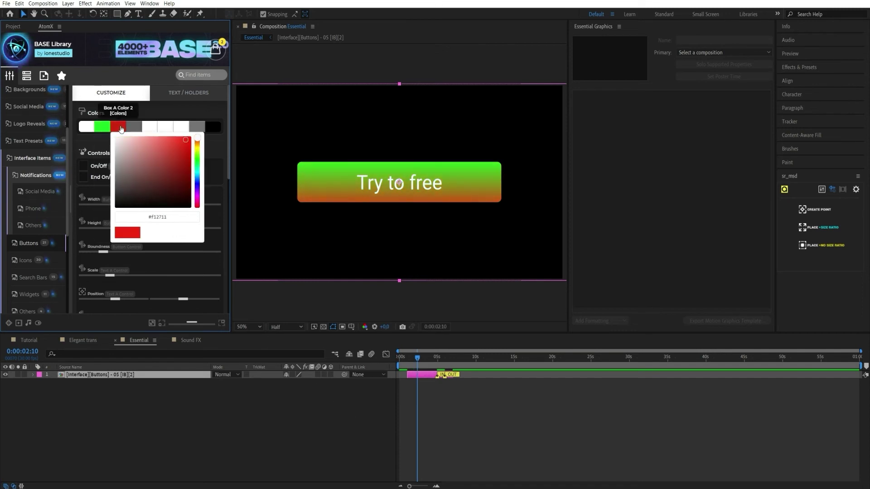
pyautogui.moveTo(198, 157); pyautogui.dragTo(199, 168)
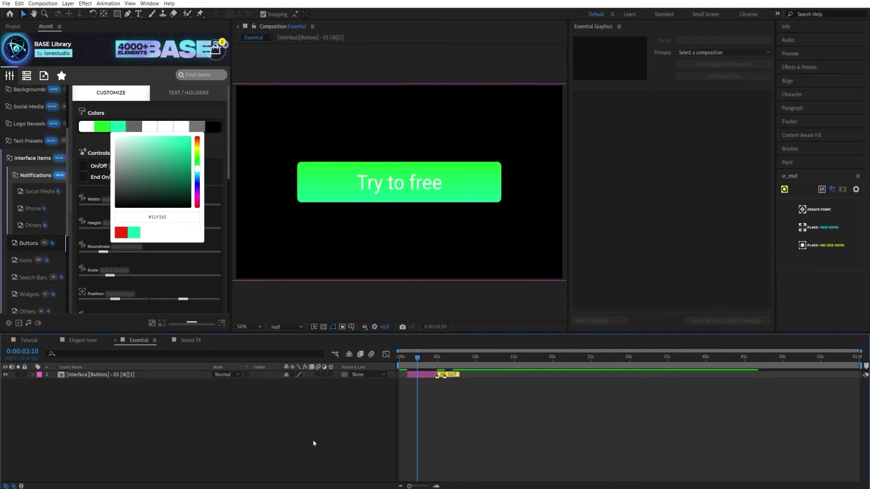
# Step: Duplicate the button layer, move the copy to start at about 7 seconds and view it at about 8 seconds
pyautogui.click(127, 375)
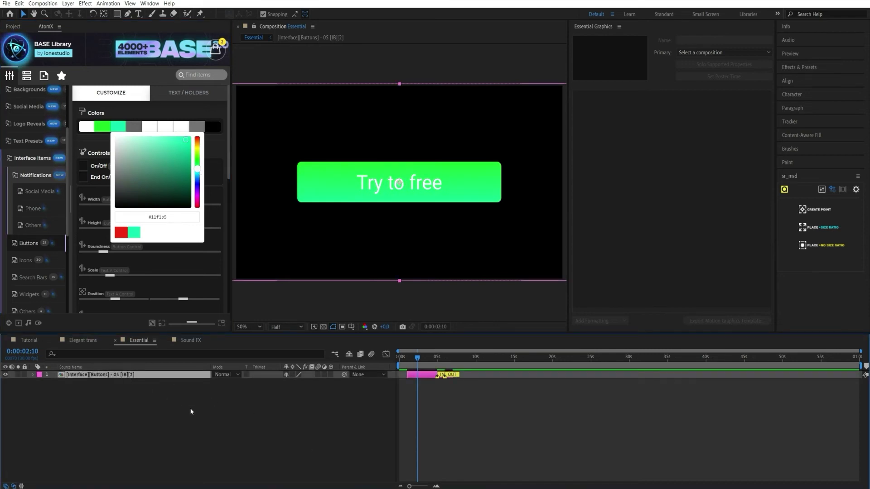
pyautogui.hotkey('ctrl', 'd')
pyautogui.moveTo(418, 377); pyautogui.dragTo(465, 369)
pyautogui.click(429, 364)
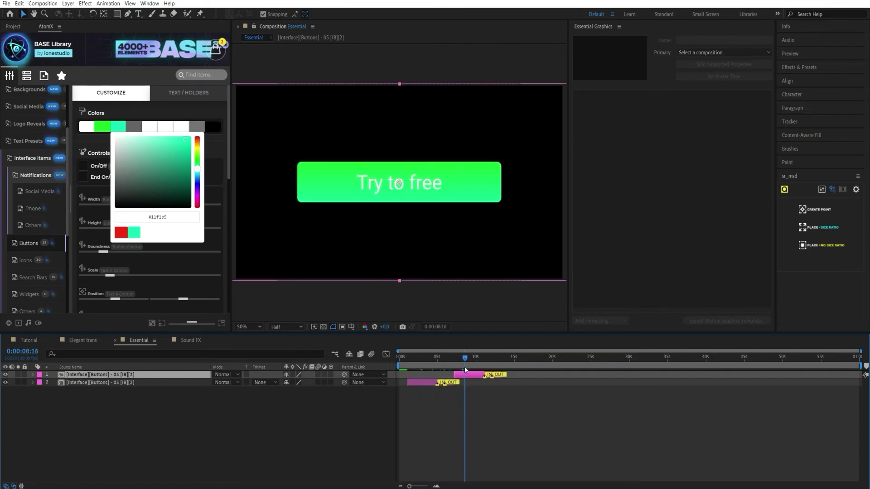
# Step: Open the duplicate button's Customizer and change Box A Color 1 to orange and Box A Color 2 to yellow (#F0F111)
pyautogui.click(244, 436)
pyautogui.click(11, 77)
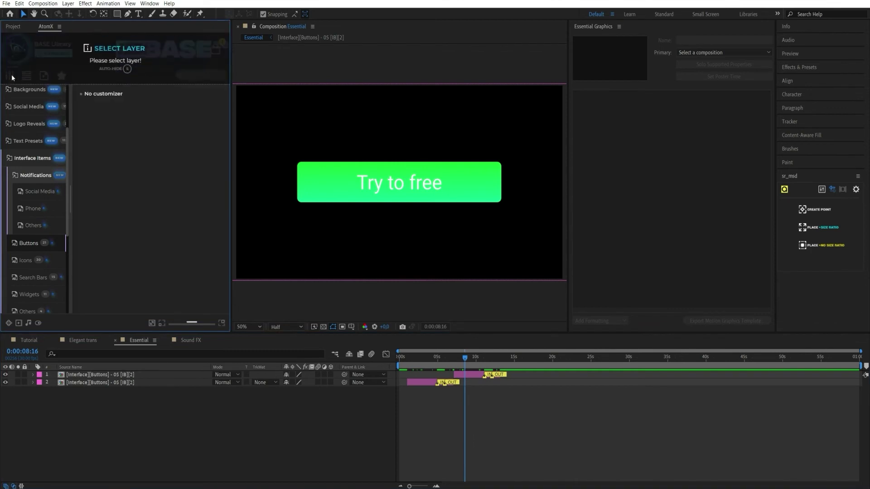
pyautogui.hotkey('ctrl', 'Down')
pyautogui.click(10, 76)
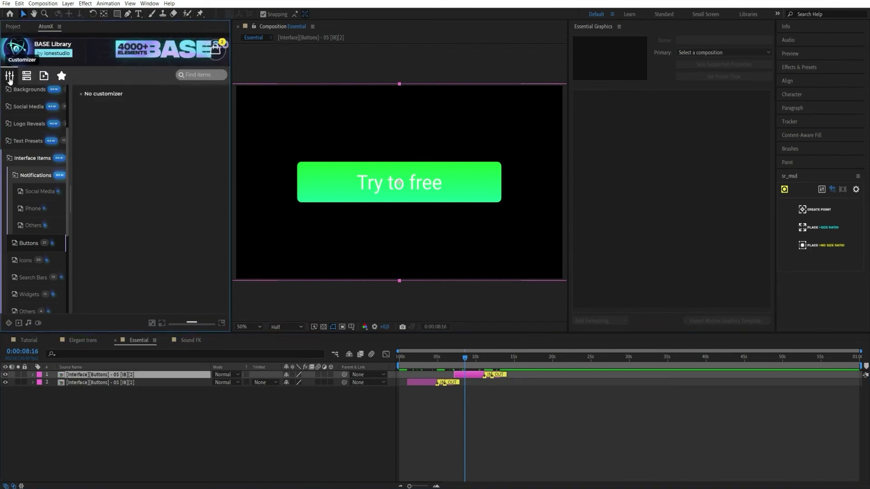
pyautogui.click(94, 130)
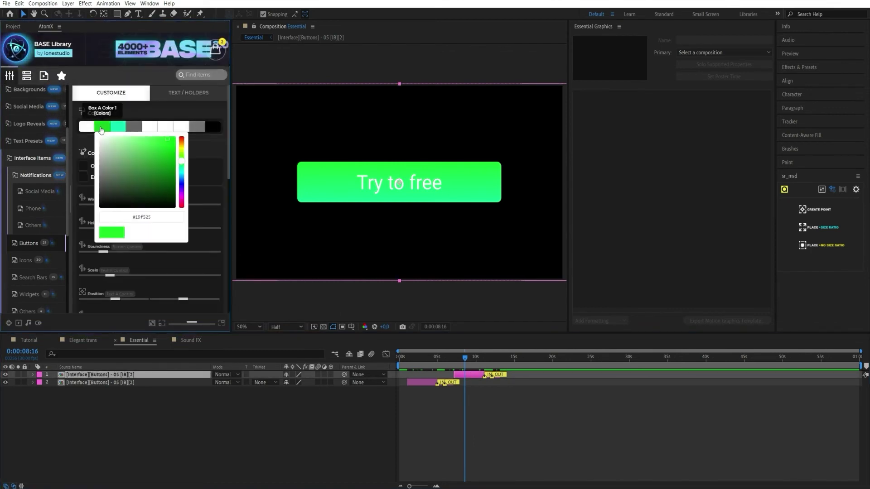
pyautogui.moveTo(181, 159); pyautogui.dragTo(182, 145)
pyautogui.click(113, 126)
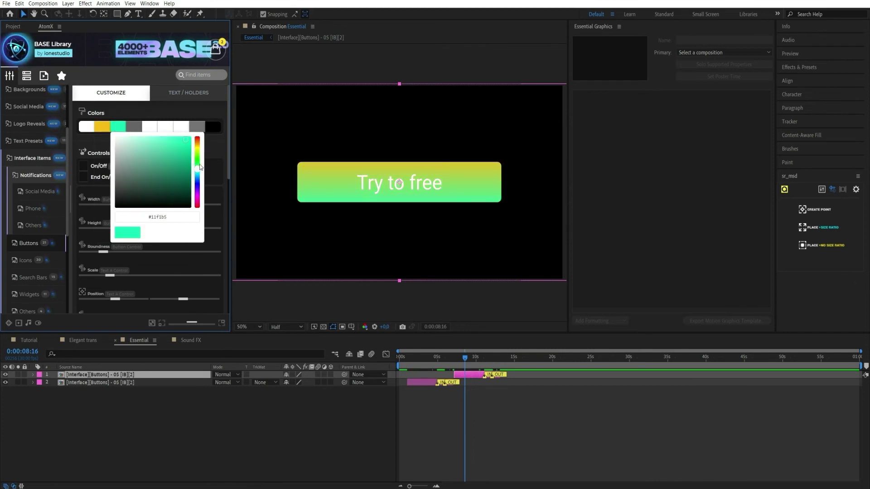
pyautogui.moveTo(197, 157); pyautogui.dragTo(196, 148)
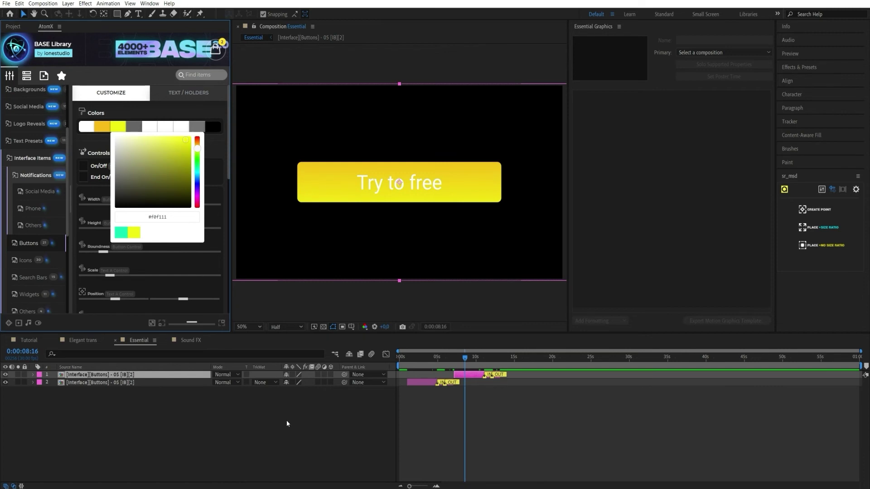
# Step: At about 2 seconds, expand the original button's Essential Properties colors and set Box A Color 1 to blue-violet
pyautogui.moveTo(468, 359); pyautogui.dragTo(417, 363)
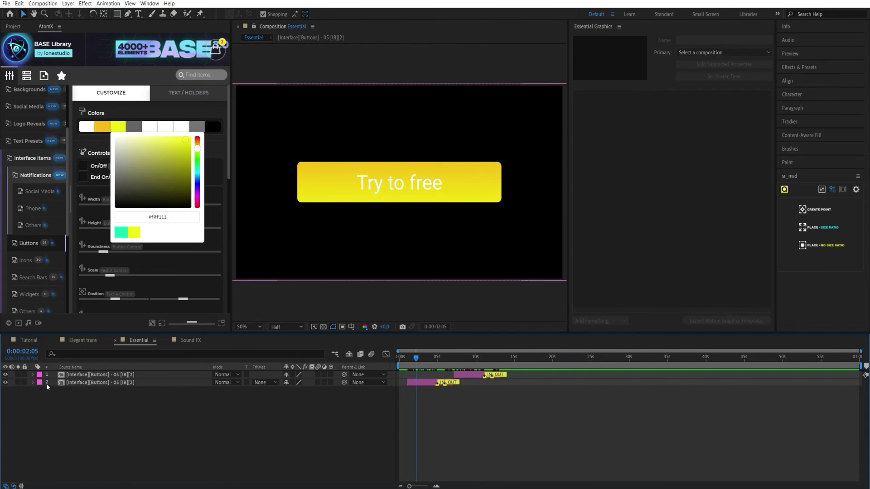
pyautogui.click(33, 383)
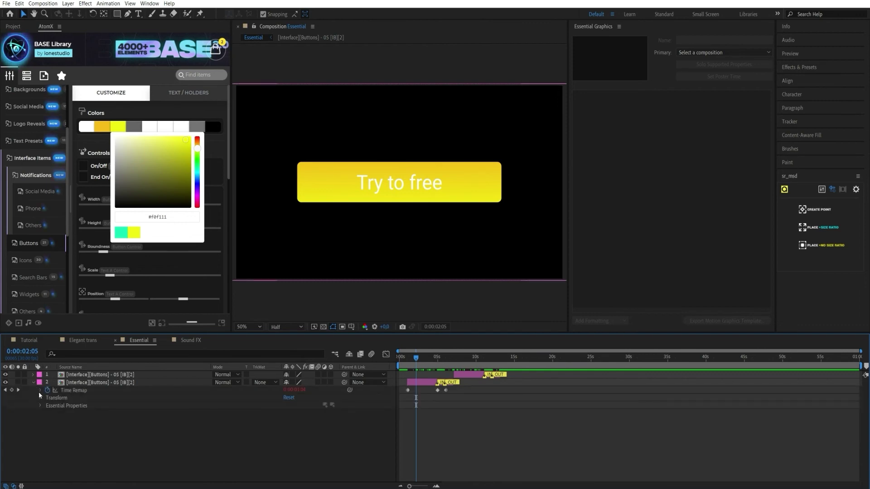
pyautogui.click(39, 405)
pyautogui.click(48, 413)
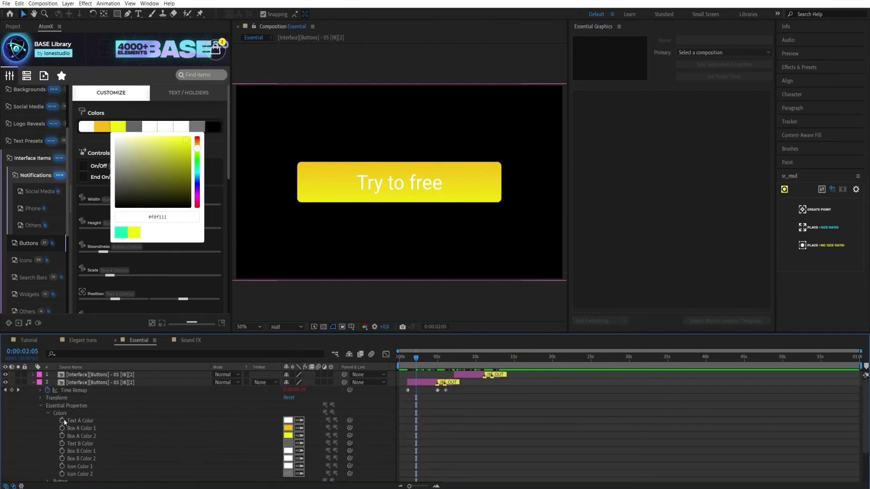
pyautogui.click(288, 429)
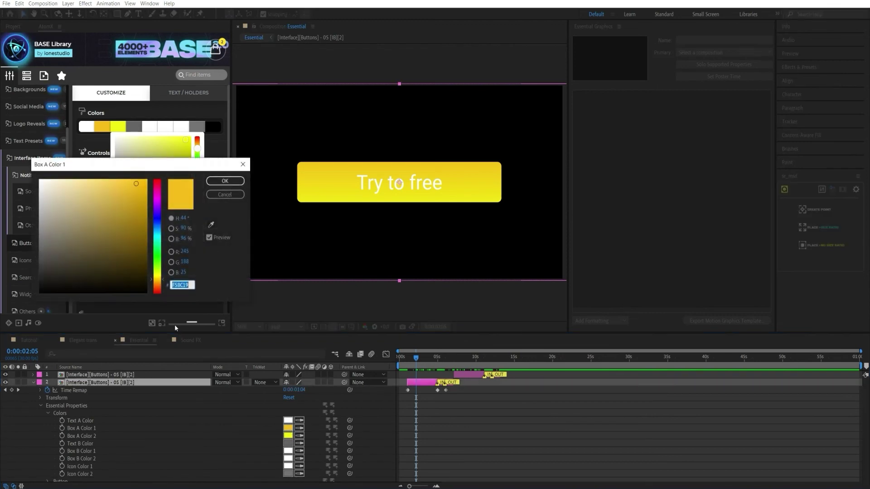
pyautogui.click(158, 213)
pyautogui.click(225, 181)
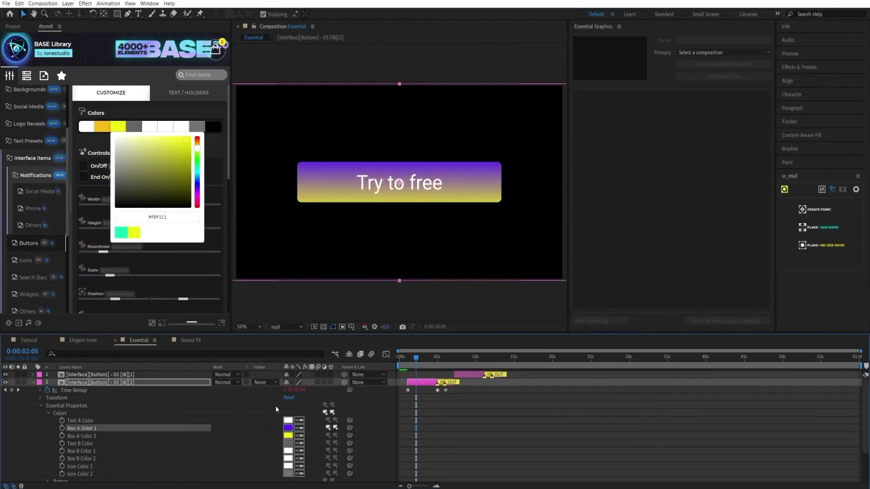
# Step: Set the original button's Box A Color 2 to blue-violet and collapse its layer properties
pyautogui.click(288, 436)
pyautogui.moveTo(157, 205); pyautogui.dragTo(157, 213)
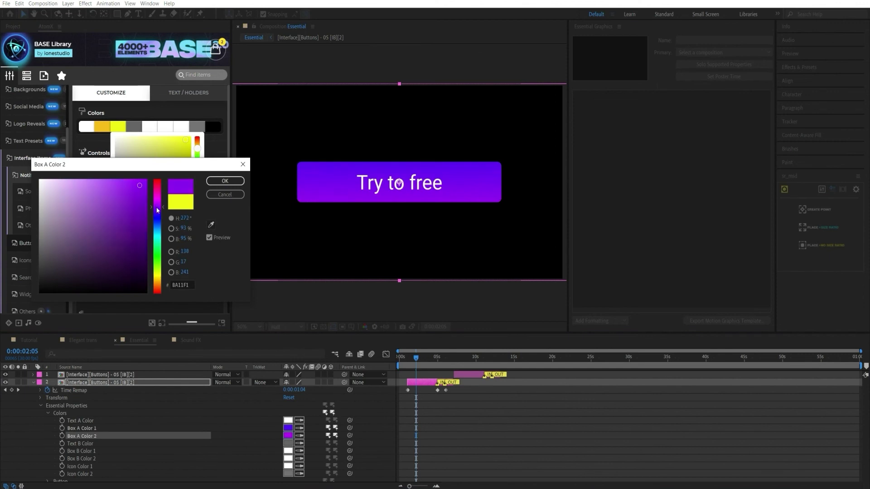
pyautogui.click(217, 182)
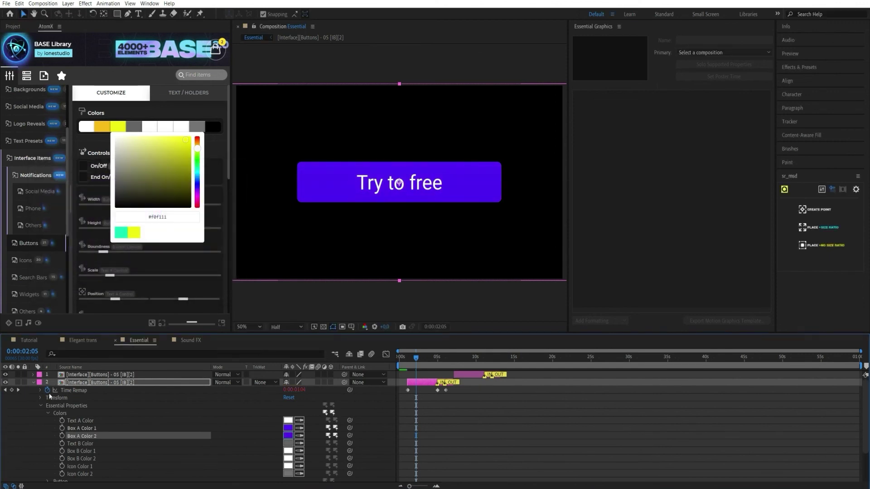
pyautogui.click(35, 383)
# Step: At about 9 seconds, expand the duplicate button's Essential Properties colors and set Box A Color 1 to turquoise (#19F5E0)
pyautogui.moveTo(432, 365); pyautogui.dragTo(469, 366)
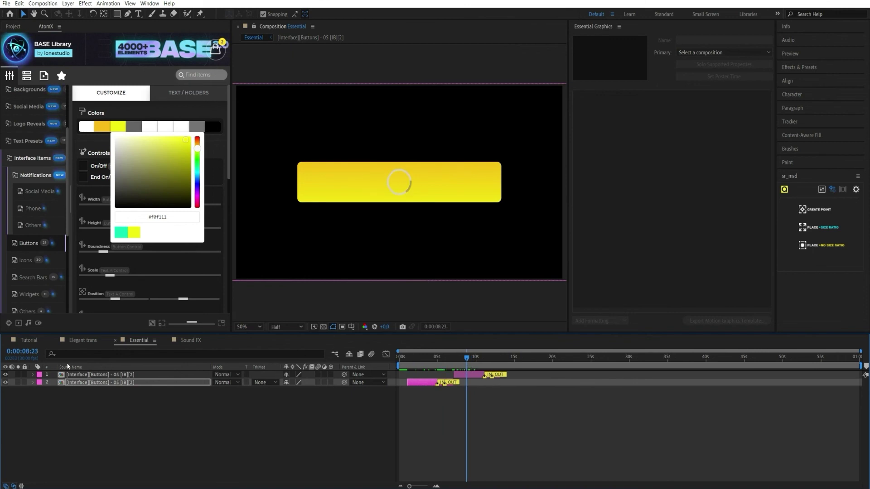
pyautogui.click(34, 375)
pyautogui.click(41, 398)
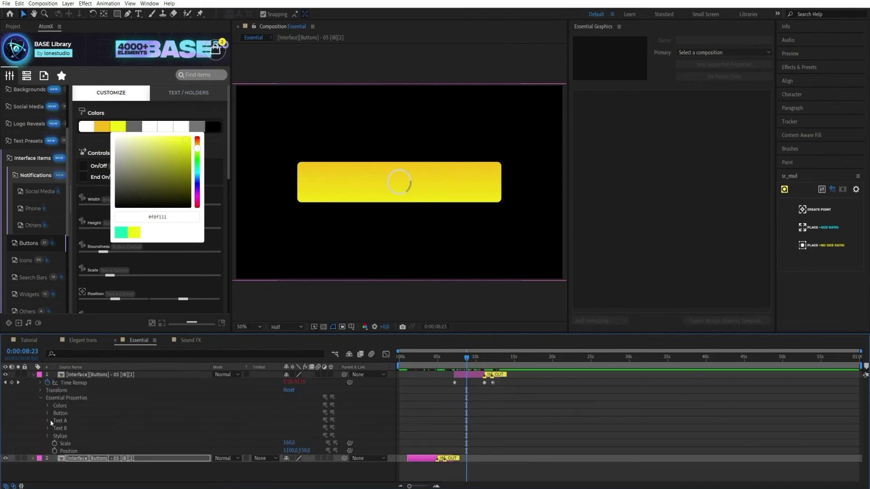
pyautogui.click(48, 406)
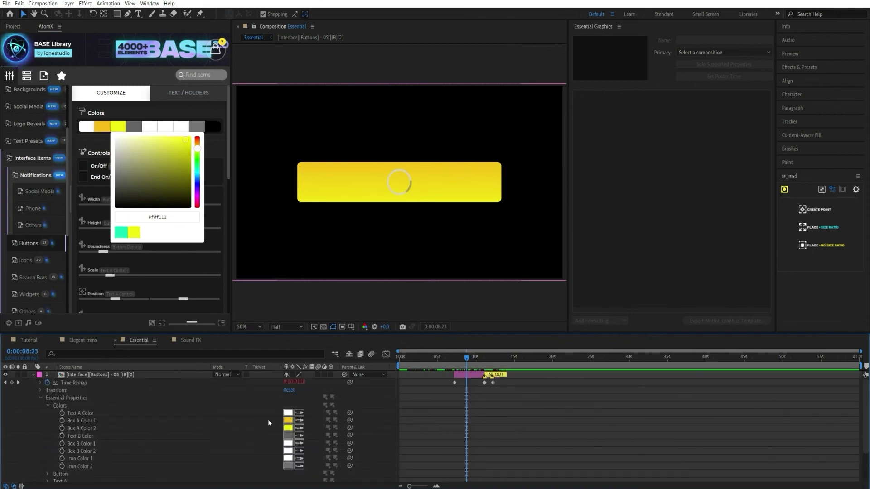
pyautogui.click(288, 420)
pyautogui.click(157, 240)
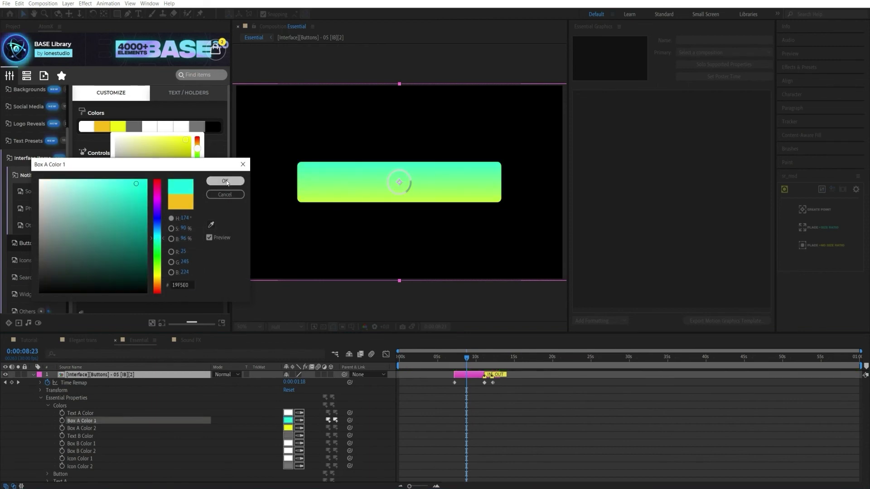
pyautogui.click(225, 182)
# Step: Set the duplicate button's Box A Color 2 to magenta and compare it with the original button at about 2 seconds
pyautogui.click(288, 428)
pyautogui.click(156, 208)
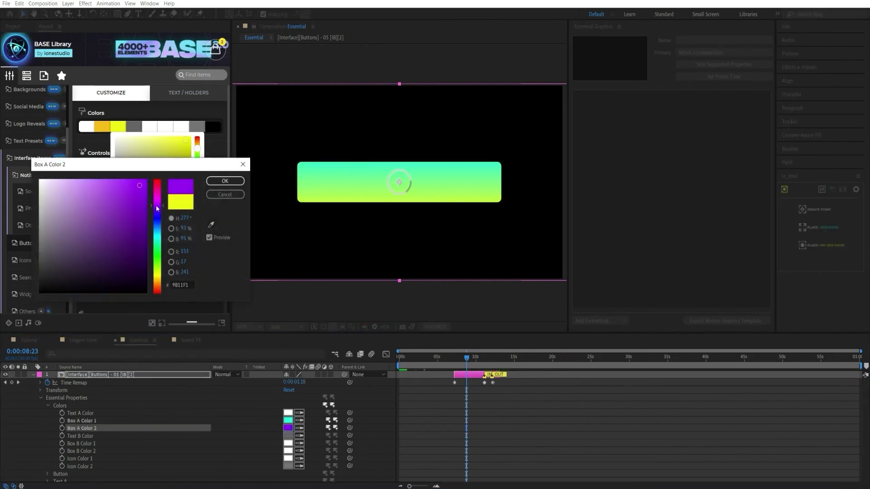
pyautogui.click(225, 182)
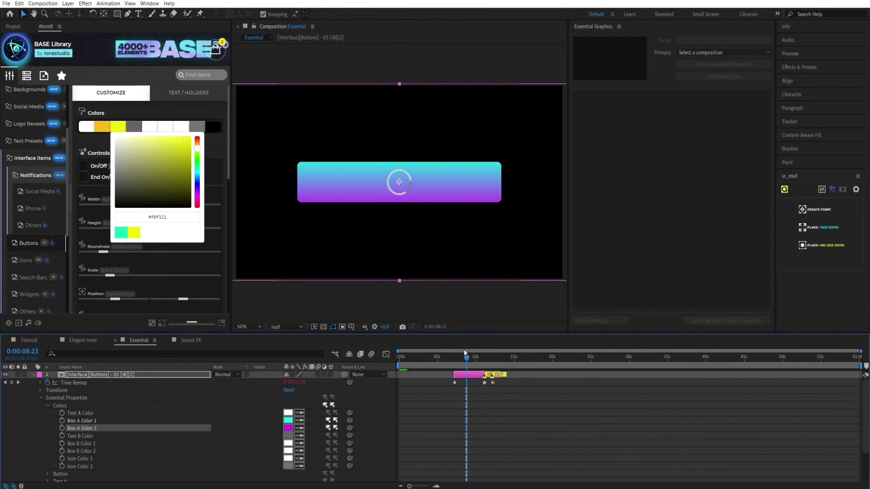
pyautogui.moveTo(459, 365); pyautogui.dragTo(417, 364)
pyautogui.click(505, 439)
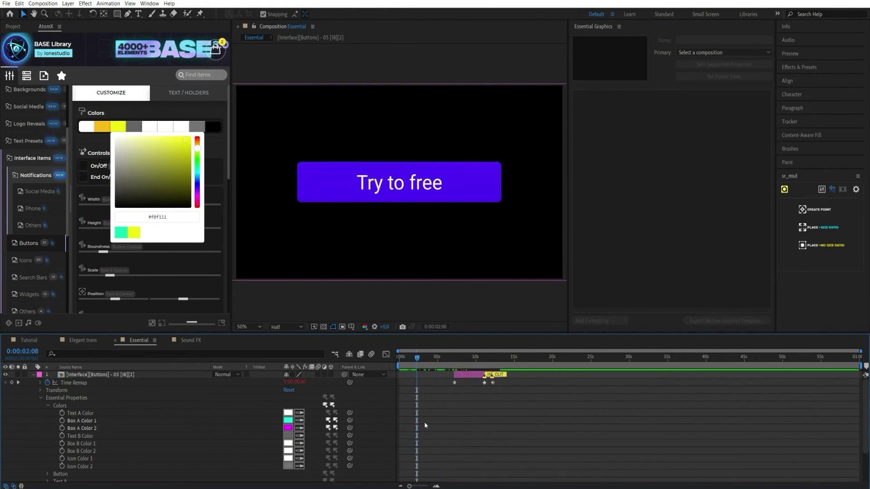
# Step: Open the Sound FX composition and show the Glitch category of Glitch FX under Effects&Overlays in the library
pyautogui.click(189, 339)
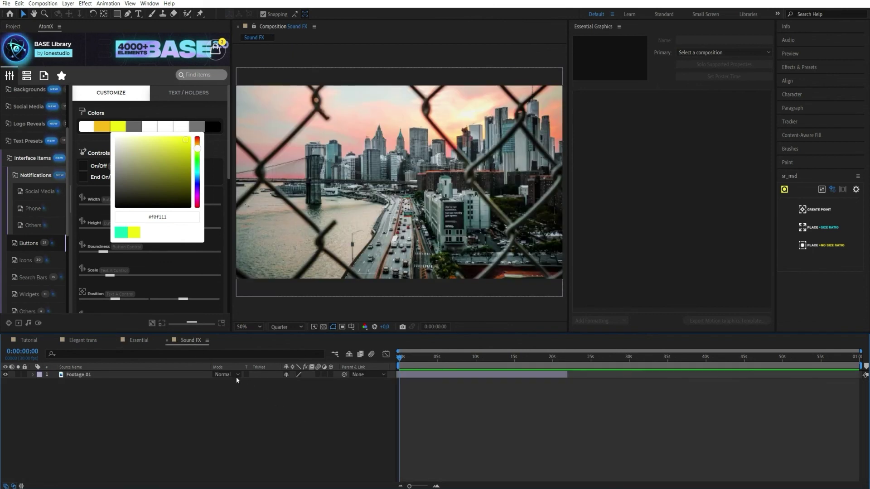
pyautogui.scroll(2, 32, 196)
pyautogui.click(31, 208)
pyautogui.scroll(-2, 32, 196)
pyautogui.click(32, 259)
pyautogui.scroll(-2, 46, 258)
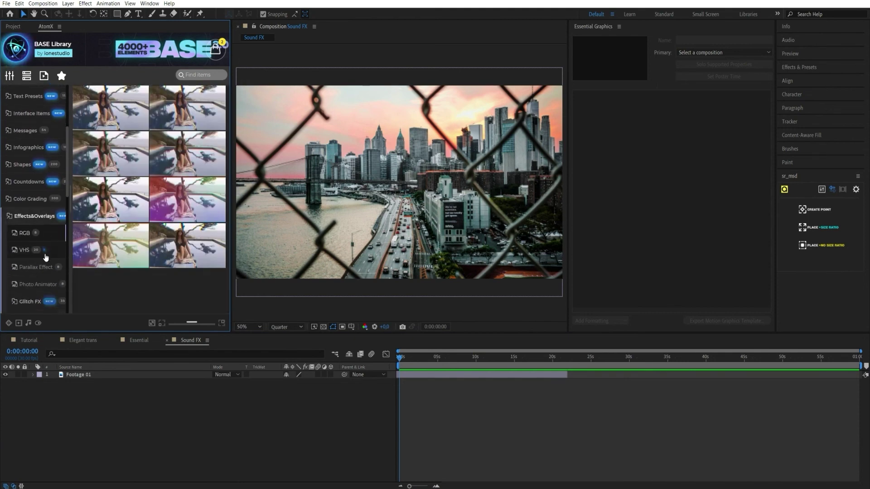
pyautogui.click(46, 256)
pyautogui.scroll(-2, 41, 217)
pyautogui.click(31, 256)
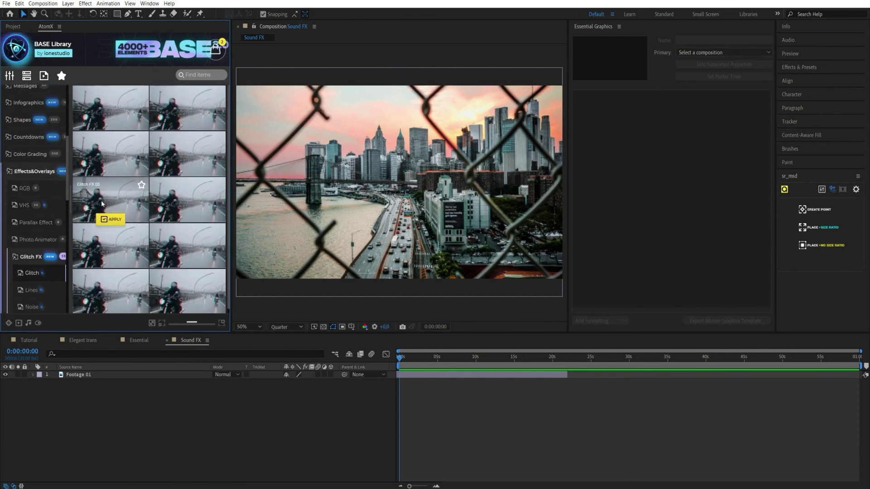
# Step: Apply Glitch FX 05 above Footage 01 and preview the effect, leaving the playhead at about 2 seconds
pyautogui.click(119, 220)
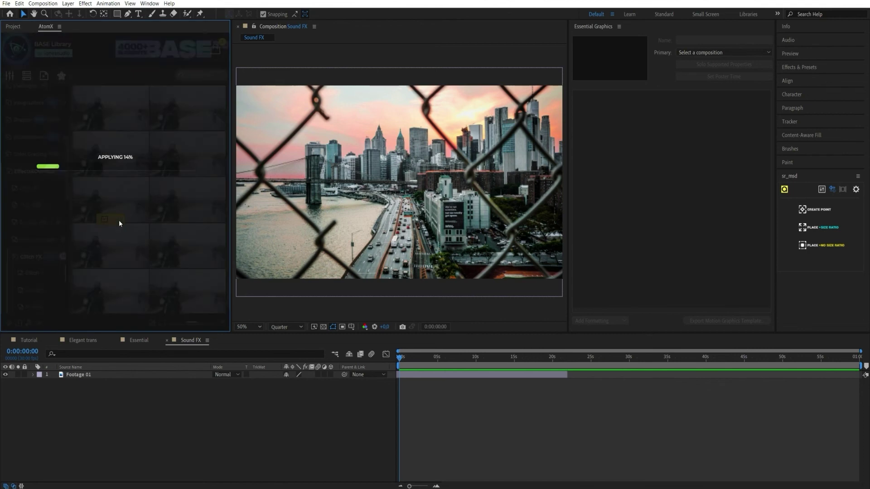
pyautogui.moveTo(435, 375); pyautogui.dragTo(499, 382)
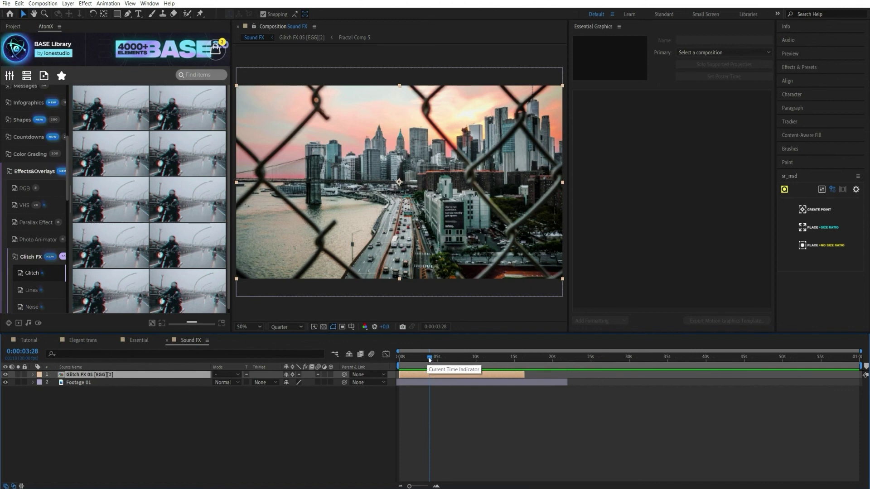
pyautogui.press('space')
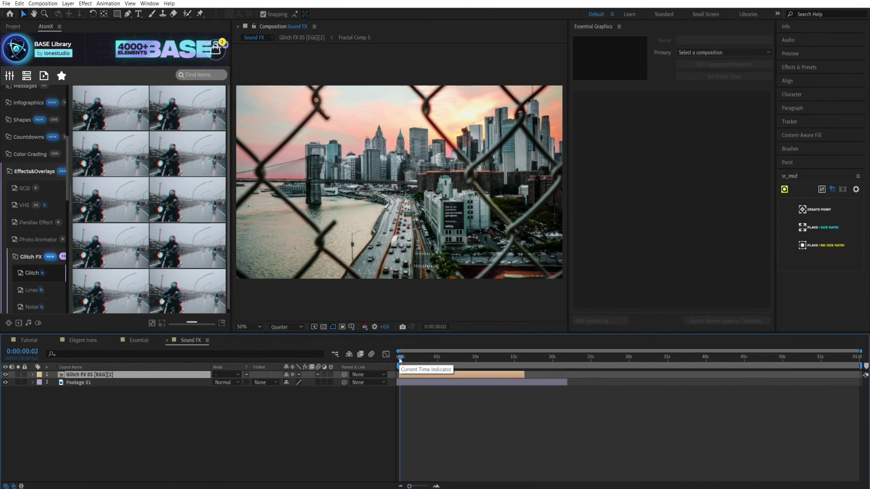
pyautogui.moveTo(411, 360); pyautogui.dragTo(414, 361)
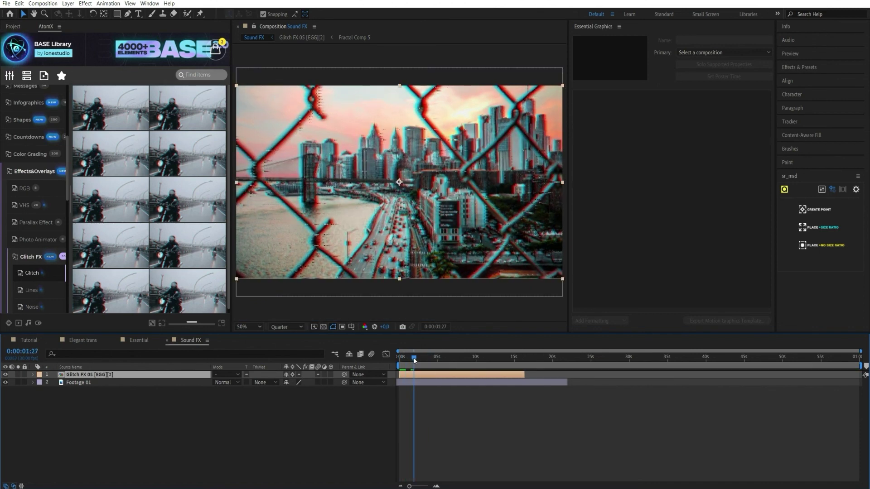
pyautogui.click(318, 406)
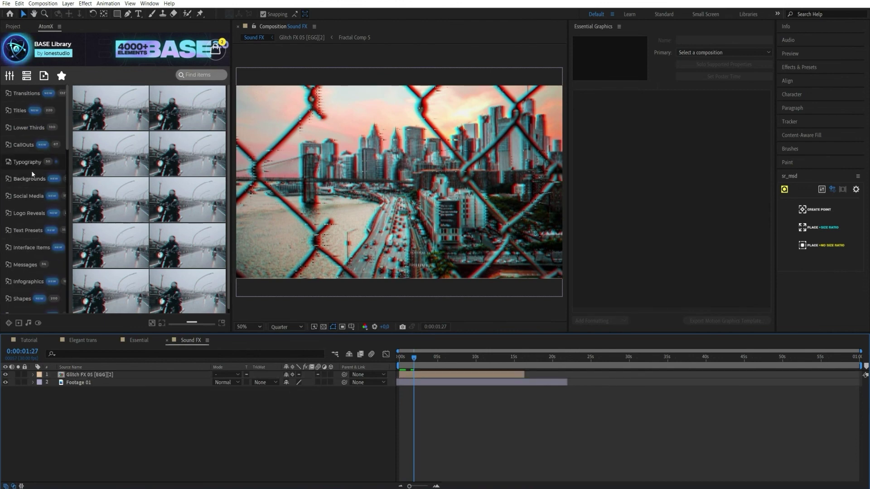
# Step: Show set 01 of the Glitch category under Sound FX in the library
pyautogui.click(35, 172)
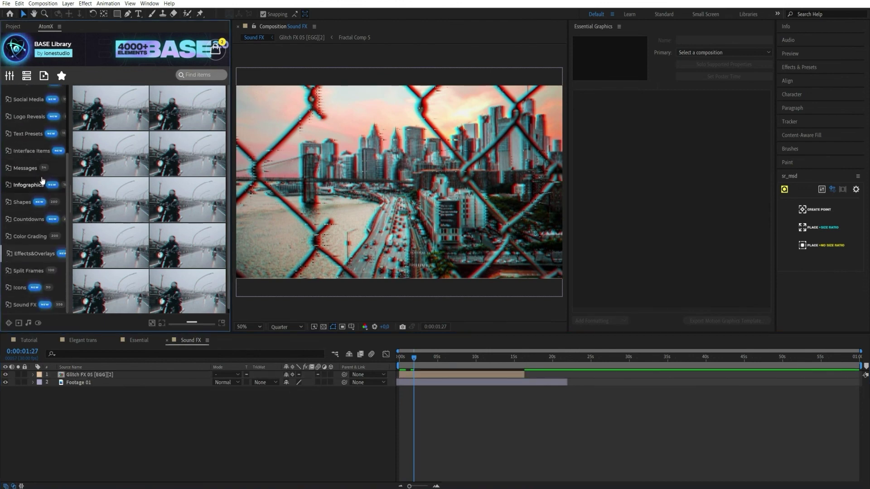
pyautogui.click(52, 302)
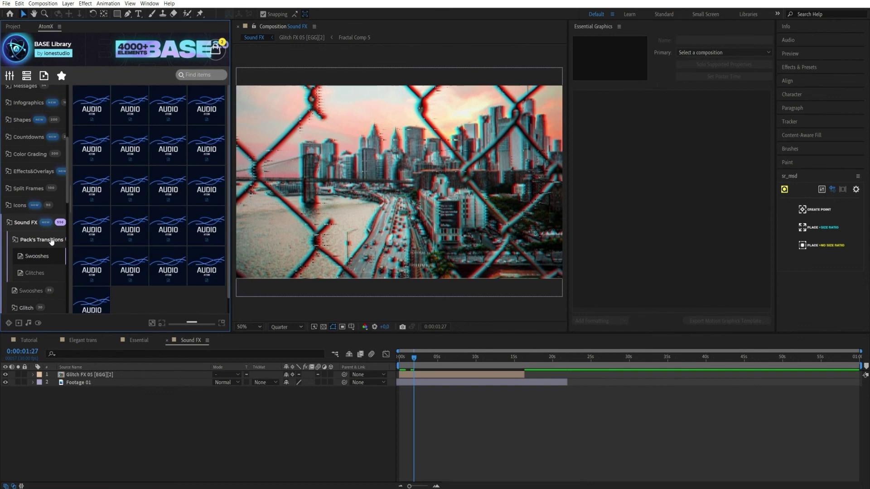
pyautogui.scroll(-2, 51, 240)
pyautogui.click(41, 261)
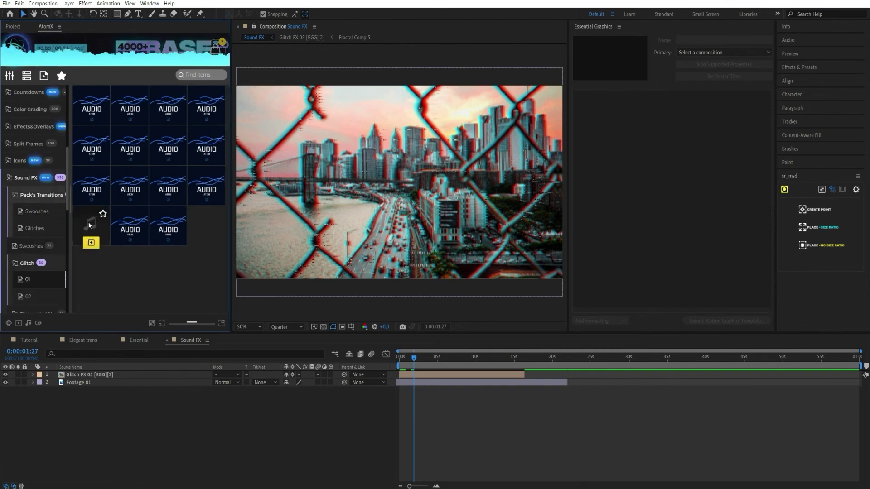
# Step: Audition several glitch sounds, add Glitch t1_03 to the composition, and place its layer below Footage 01
pyautogui.moveTo(130, 204)
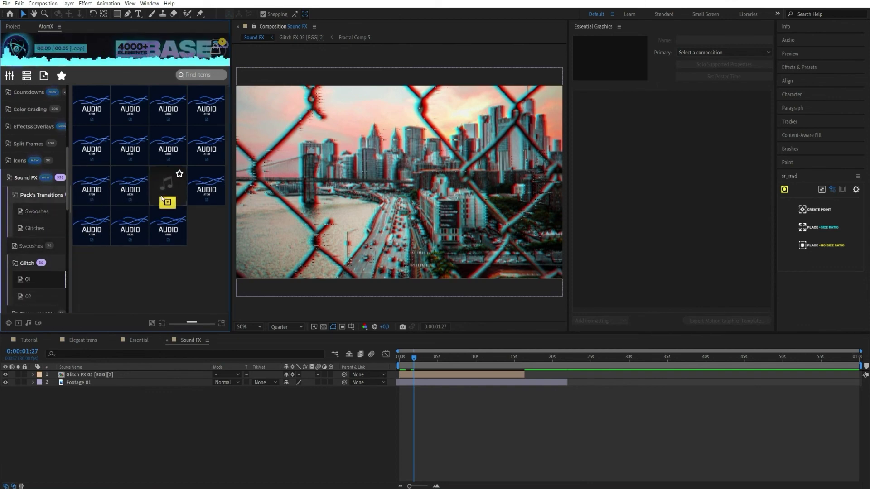
pyautogui.moveTo(130, 113)
pyautogui.moveTo(173, 117)
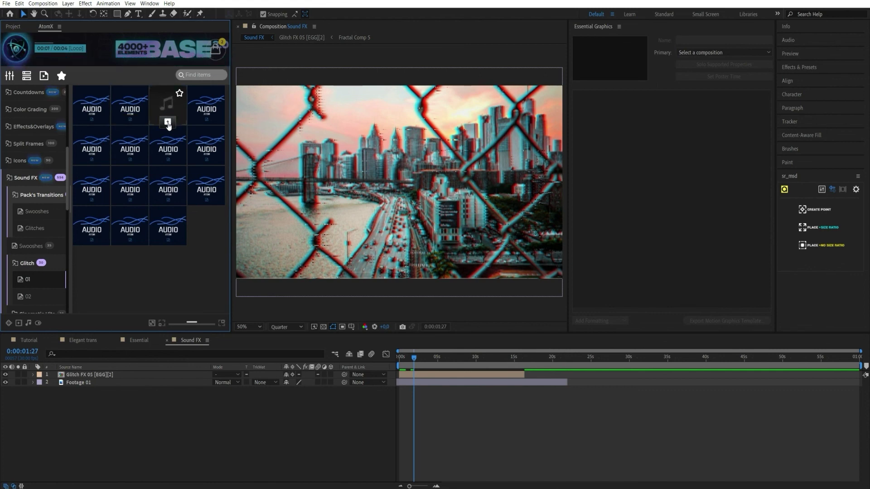
pyautogui.click(169, 123)
pyautogui.moveTo(94, 373); pyautogui.dragTo(99, 401)
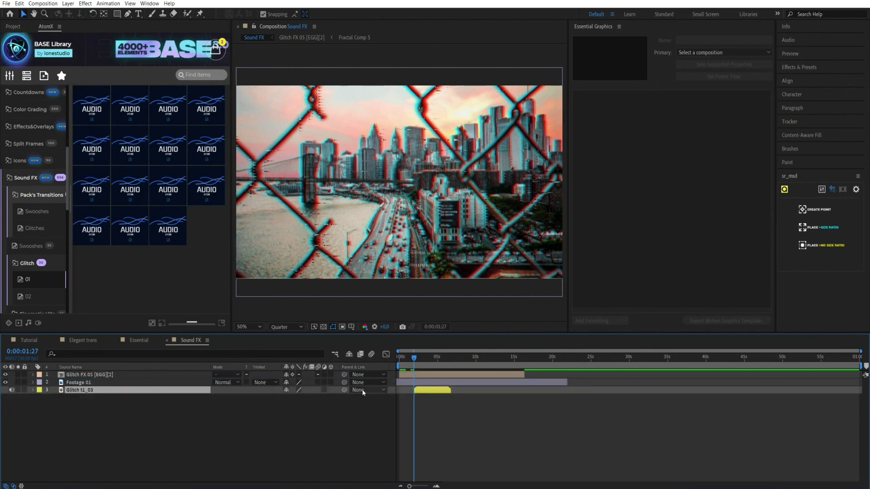
# Step: Shift the Glitch t1_03 audio layer to start at about 1 second and preview it from near the beginning
pyautogui.moveTo(431, 396); pyautogui.dragTo(424, 393)
pyautogui.moveTo(417, 361); pyautogui.dragTo(403, 360)
pyautogui.click(342, 327)
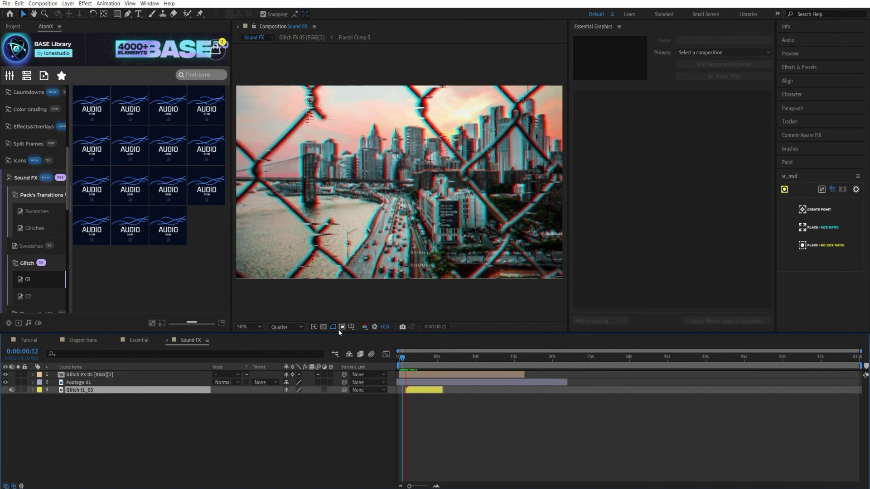
# Step: Add the Glitch t1_09 sound above Glitch t1_03 and shift it to start at about 8 seconds
pyautogui.click(156, 164)
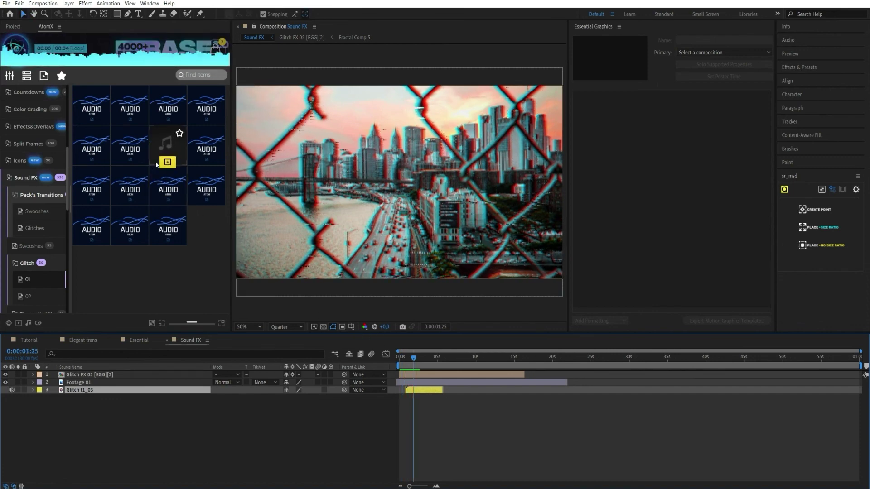
pyautogui.click(96, 199)
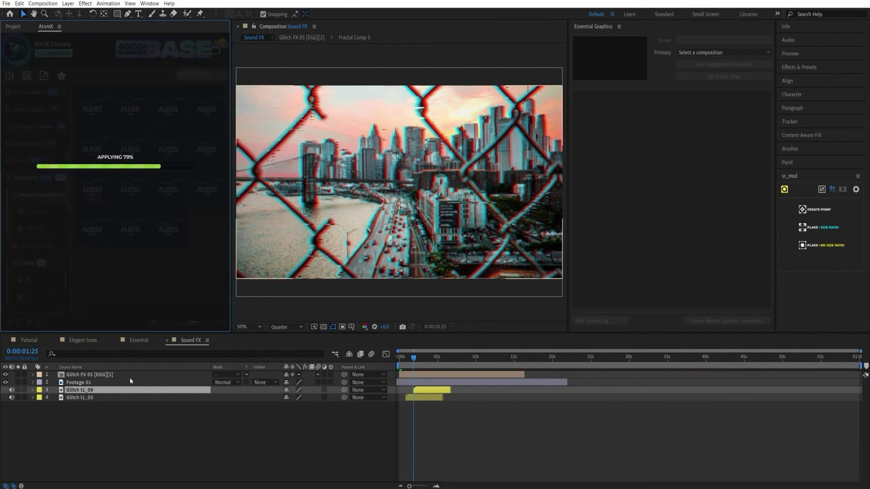
pyautogui.moveTo(437, 392); pyautogui.dragTo(479, 396)
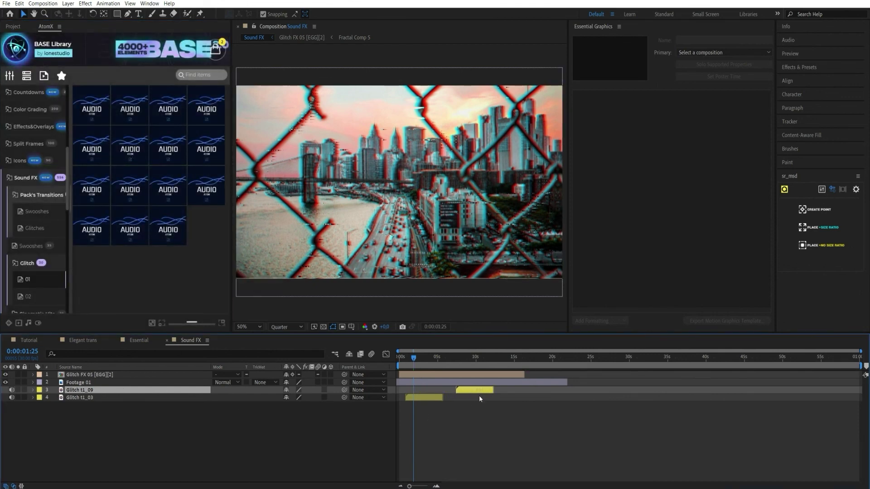
# Step: Preview the Glitch t1_09 sound with the effect from about 8 seconds, leaving the playhead at about 15 seconds
pyautogui.press('space')
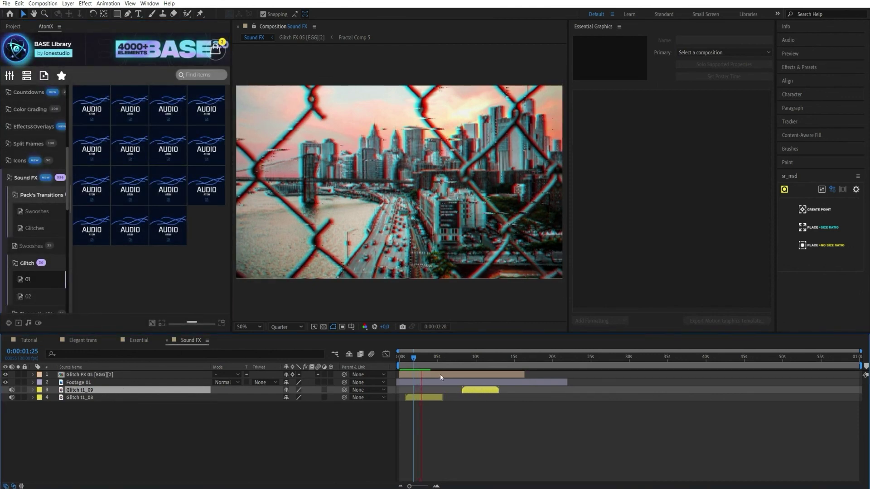
pyautogui.moveTo(448, 368); pyautogui.dragTo(460, 363)
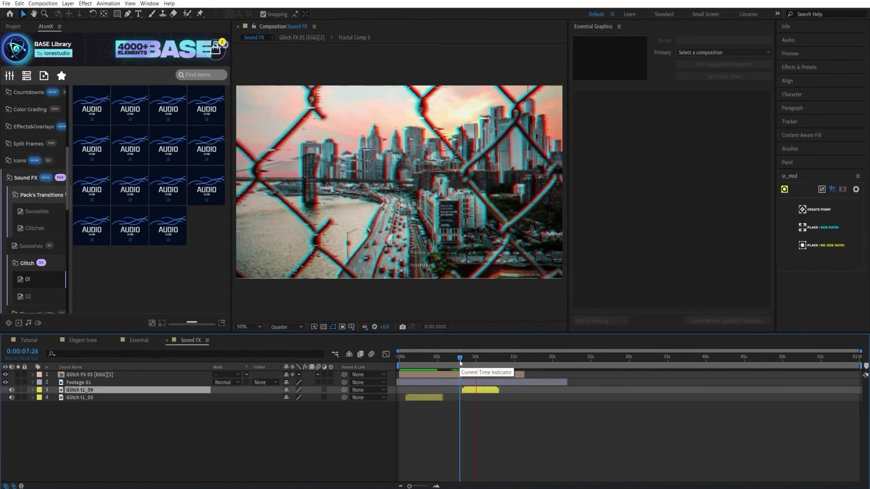
pyautogui.moveTo(463, 362); pyautogui.dragTo(518, 379)
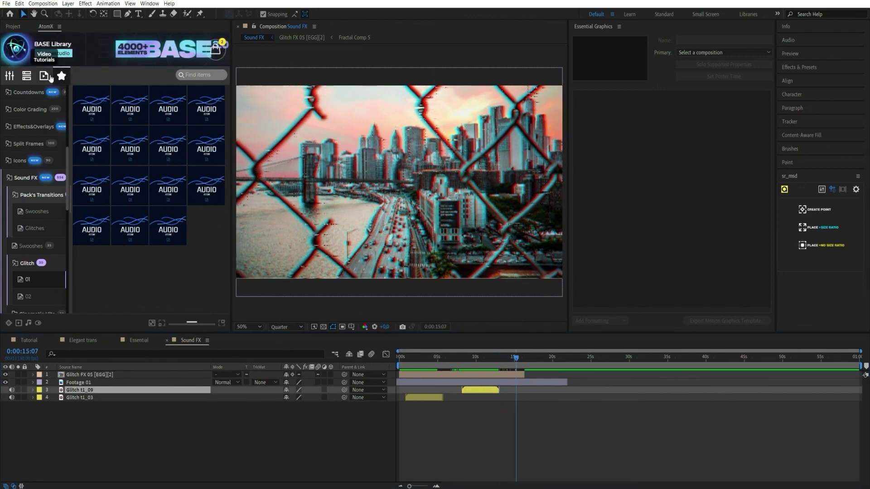
# Step: Show the AtomX video tutorials and look through the ones listed under BASE Library
pyautogui.click(44, 78)
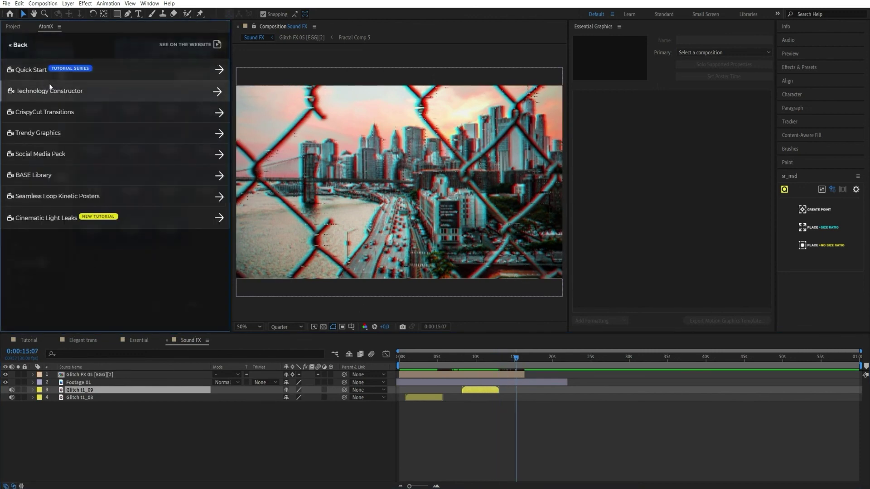
pyautogui.click(116, 176)
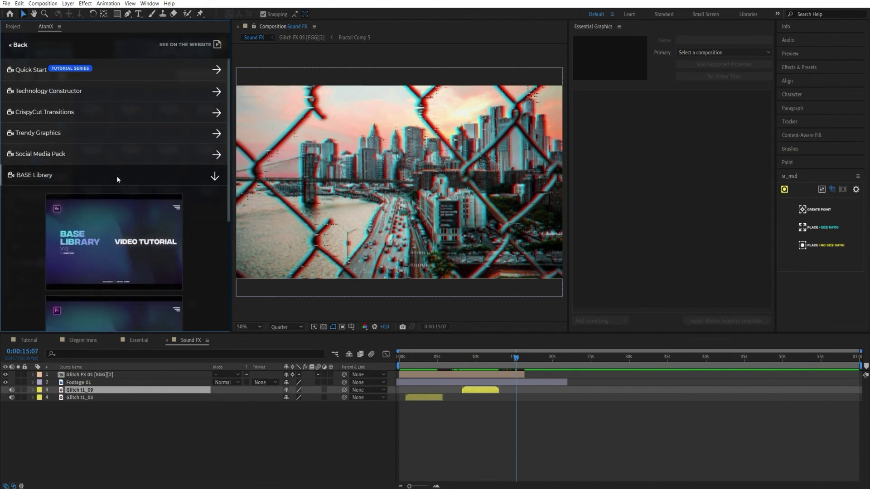
pyautogui.scroll(-4, 121, 187)
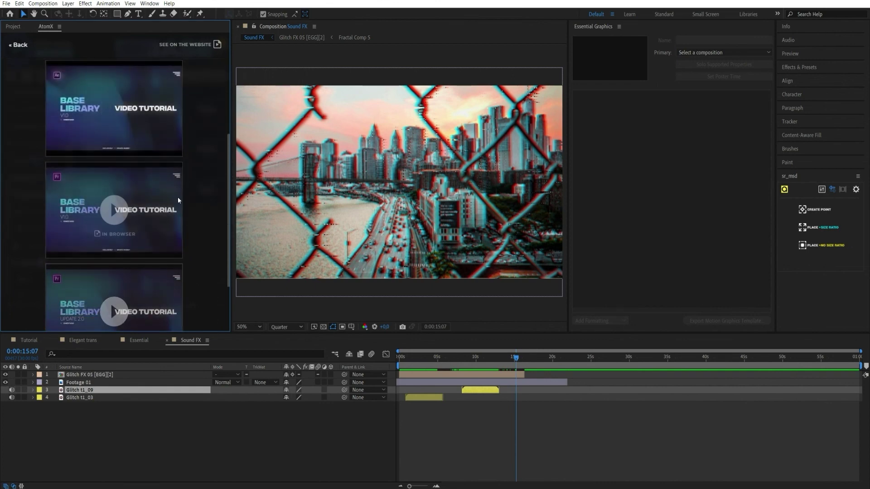
pyautogui.scroll(-1, 39, 250)
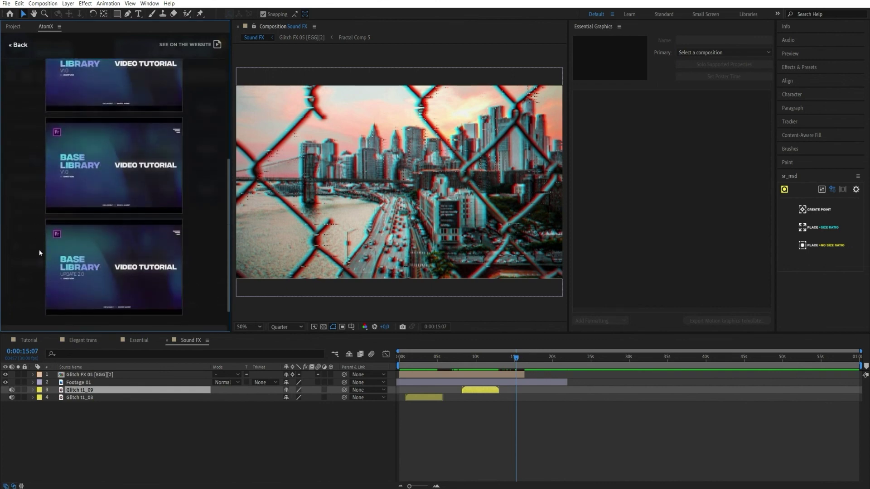